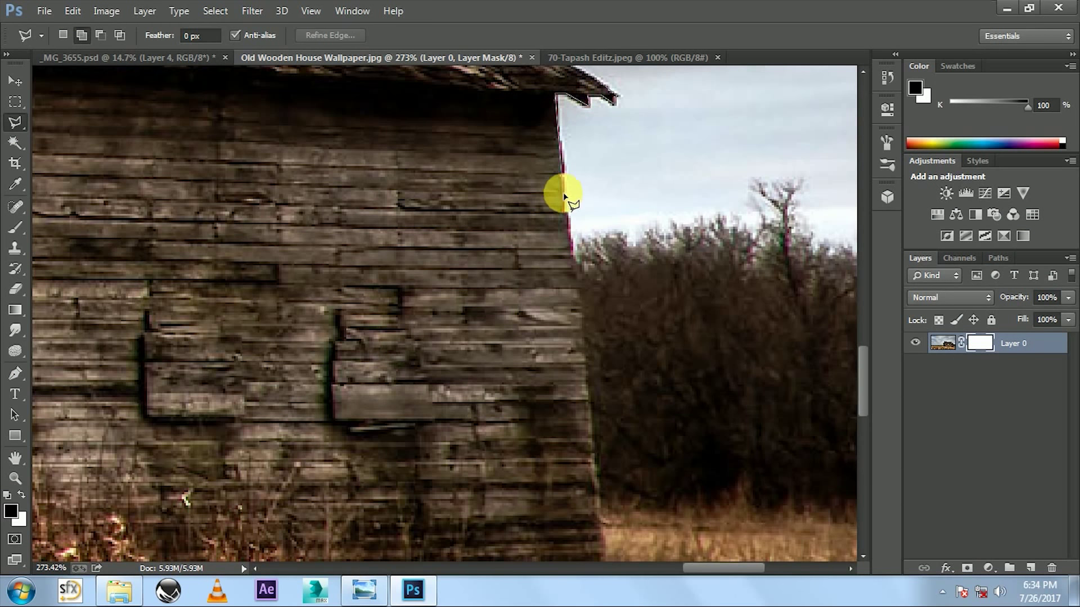
Place Polygonal Lasso points along the barn's wall, bottom corner, eave and roof corner.
scroll(573, 242, "down", 2)
scroll(596, 394, "down", 3)
left_click(605, 460)
key("ctrl+minus")
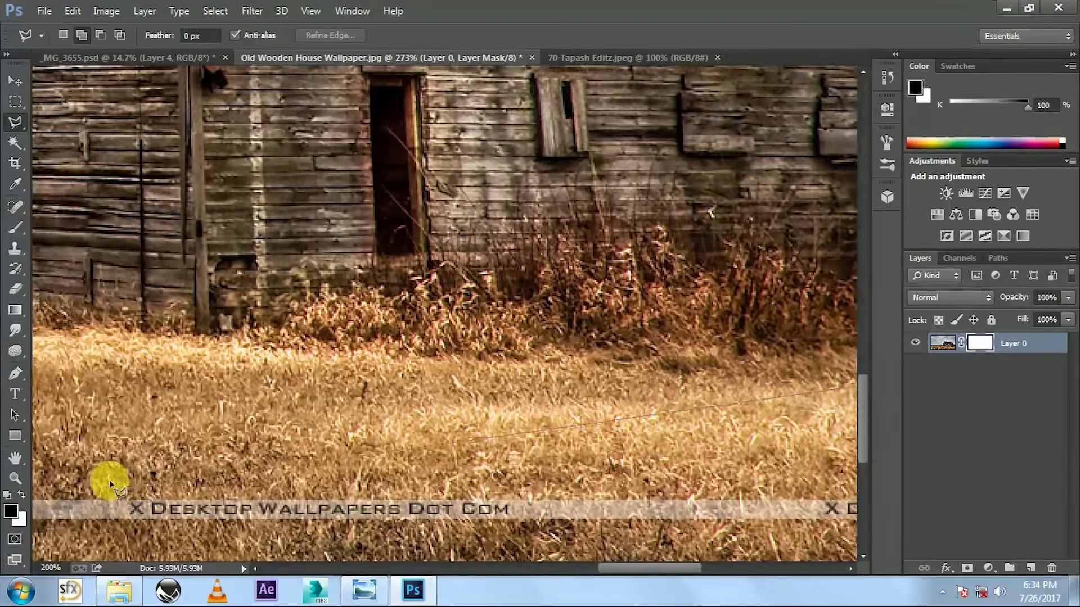
key("ctrl+minus")
key("ctrl+minus")
key("ctrl+minus")
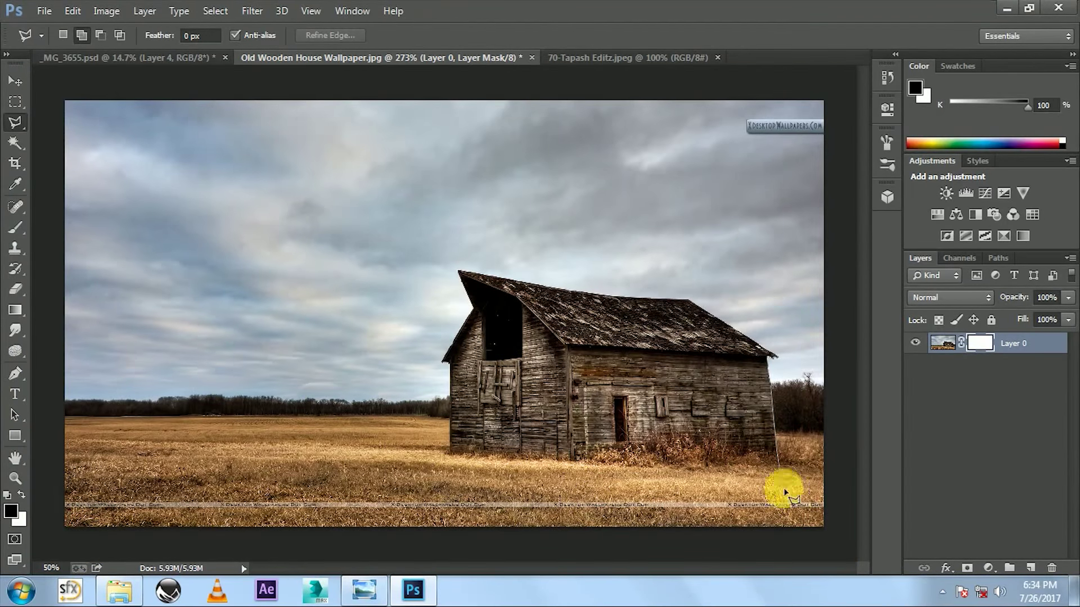
scroll(430, 479, "up", 2)
scroll(344, 345, "up", 3)
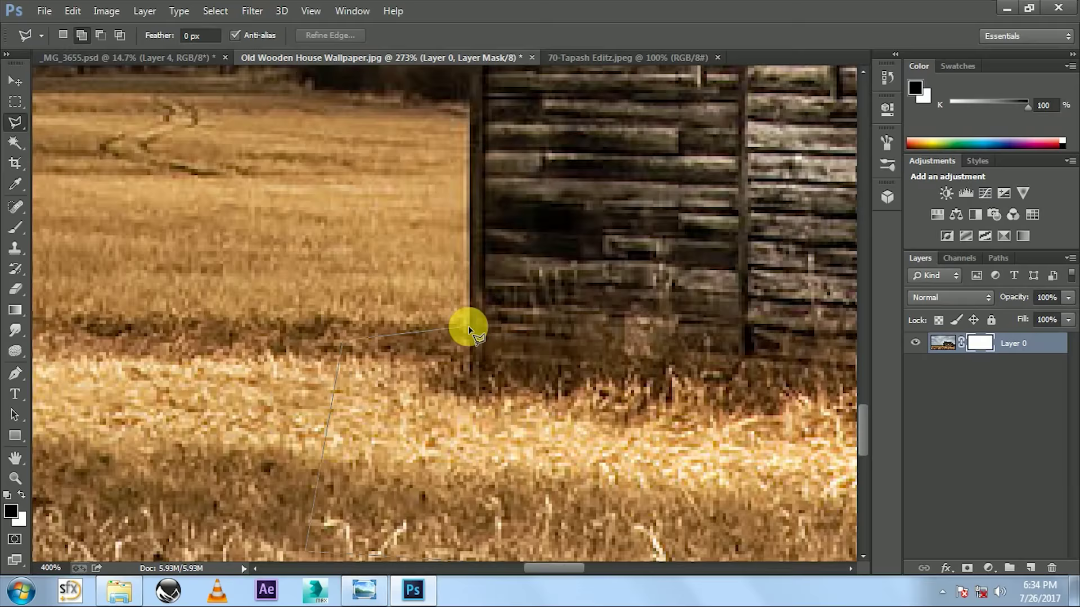
left_click(469, 329)
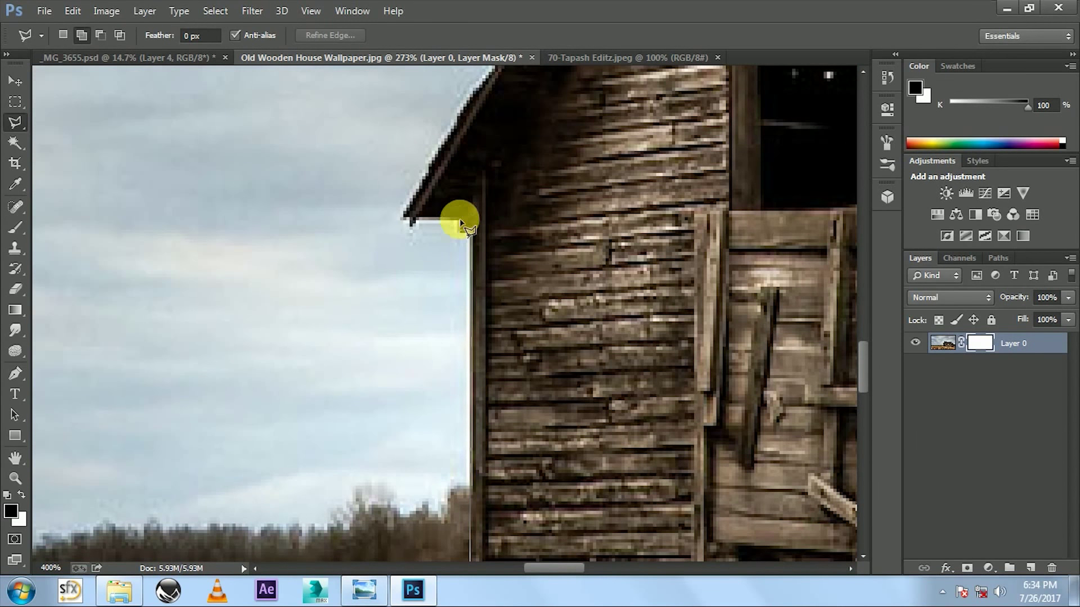
scroll(478, 179, "up", 3)
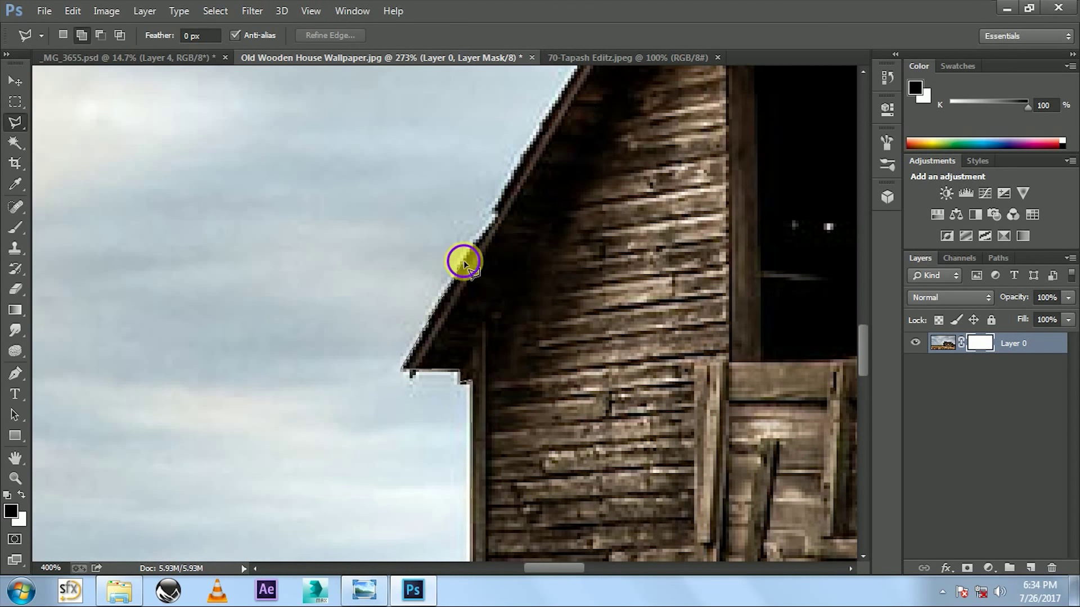
left_click(496, 206)
scroll(623, 130, "up", 3)
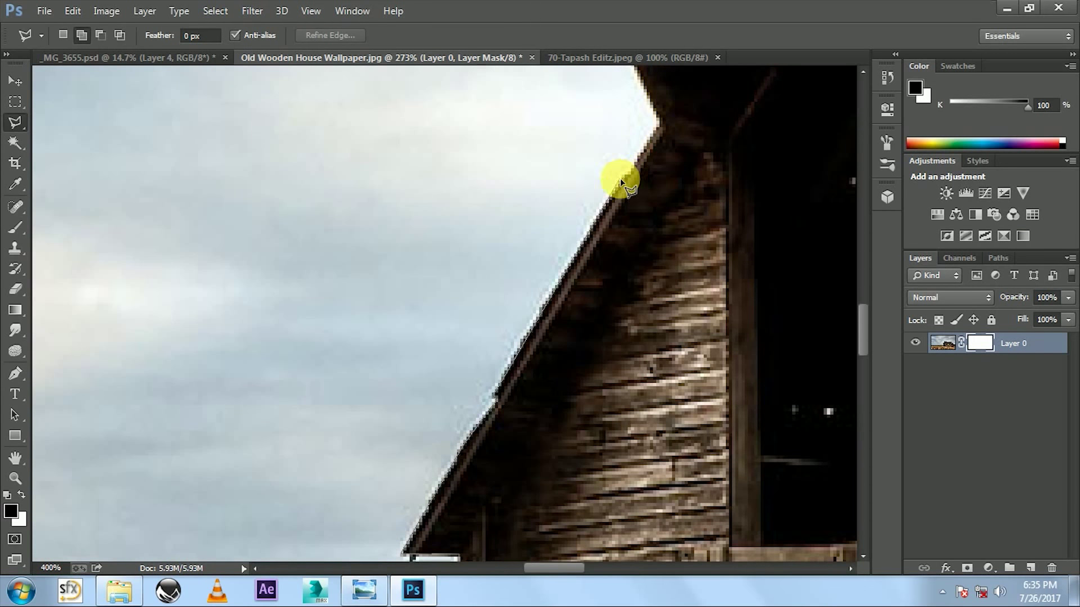
left_click(660, 126)
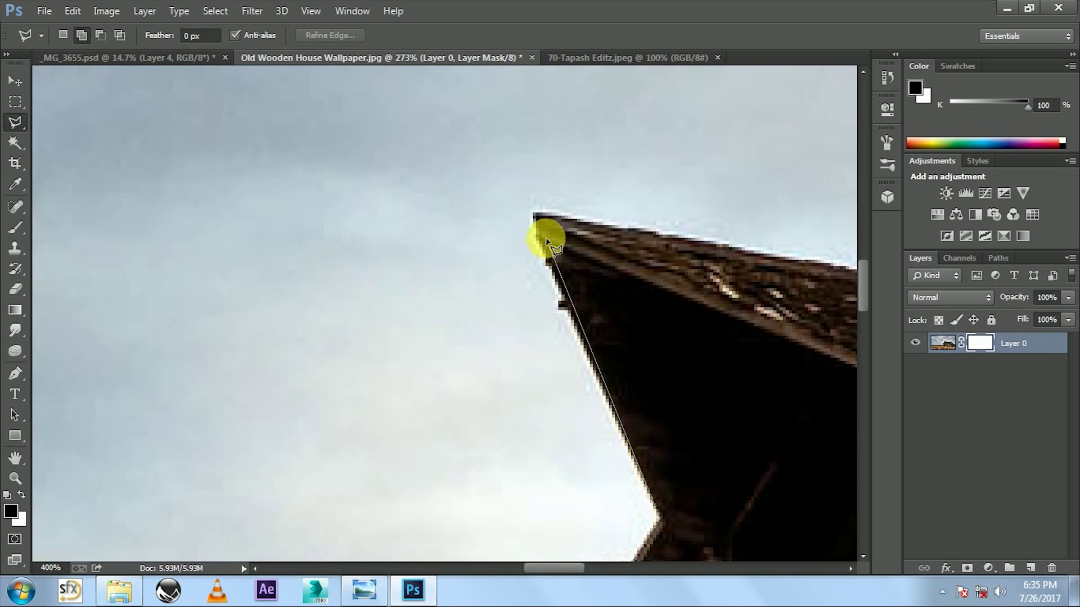
Trace the rest of the roofline, close the barn outline and fit the image on screen.
left_click(537, 215)
scroll(682, 373, "down", 2)
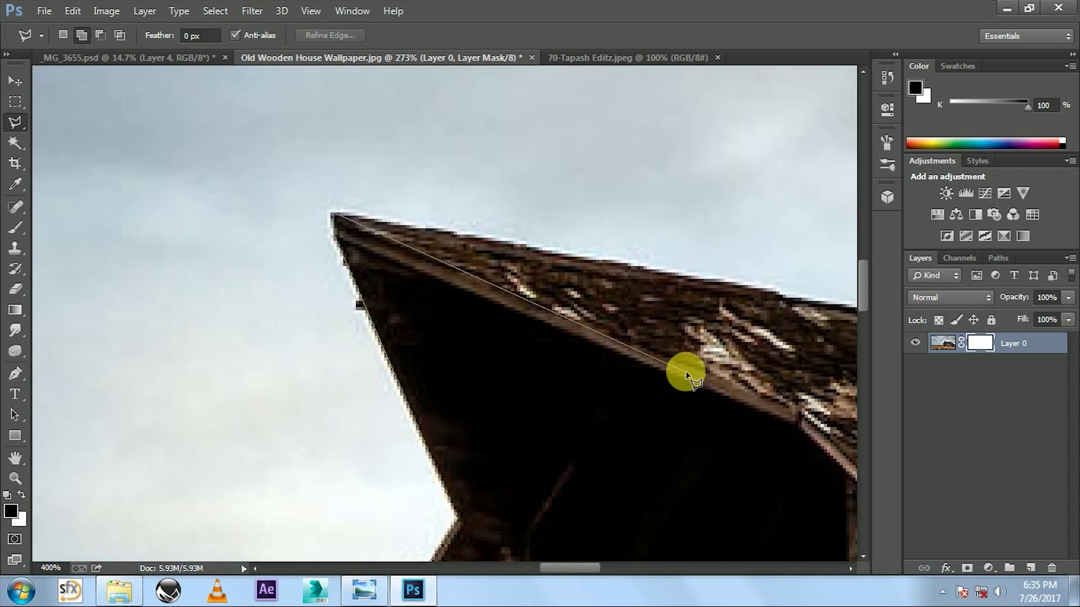
scroll(446, 313, "up", 1)
scroll(449, 314, "up", 2)
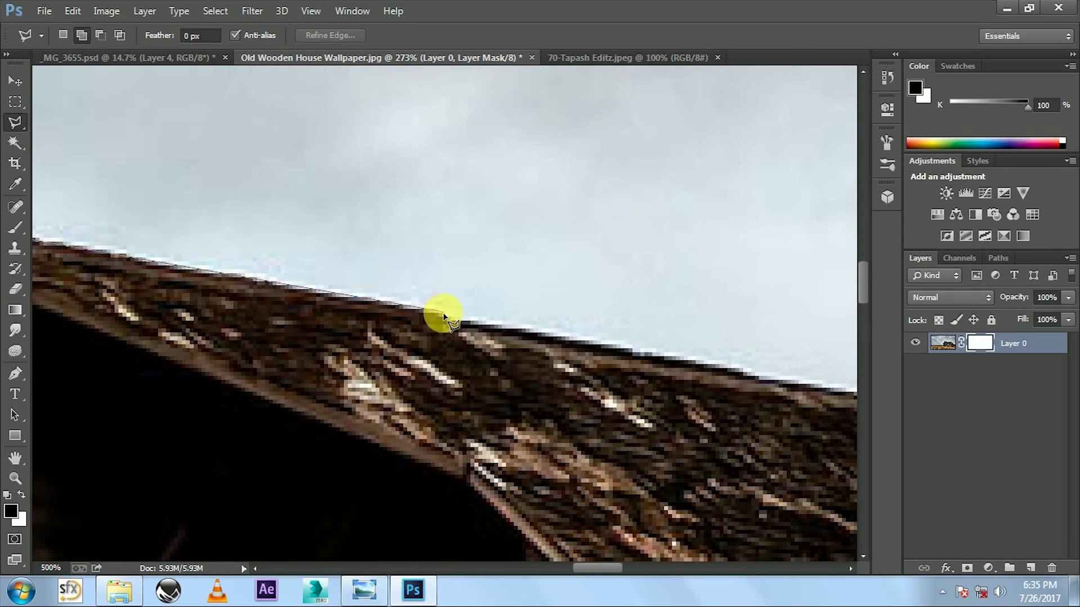
scroll(765, 387, "down", 2)
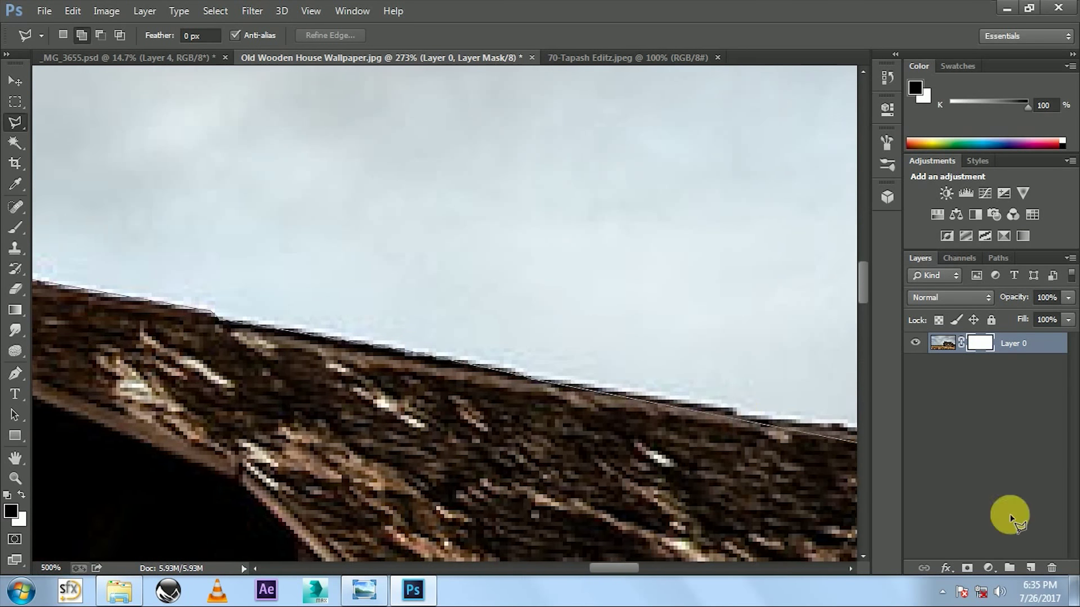
scroll(668, 413, "up", 2)
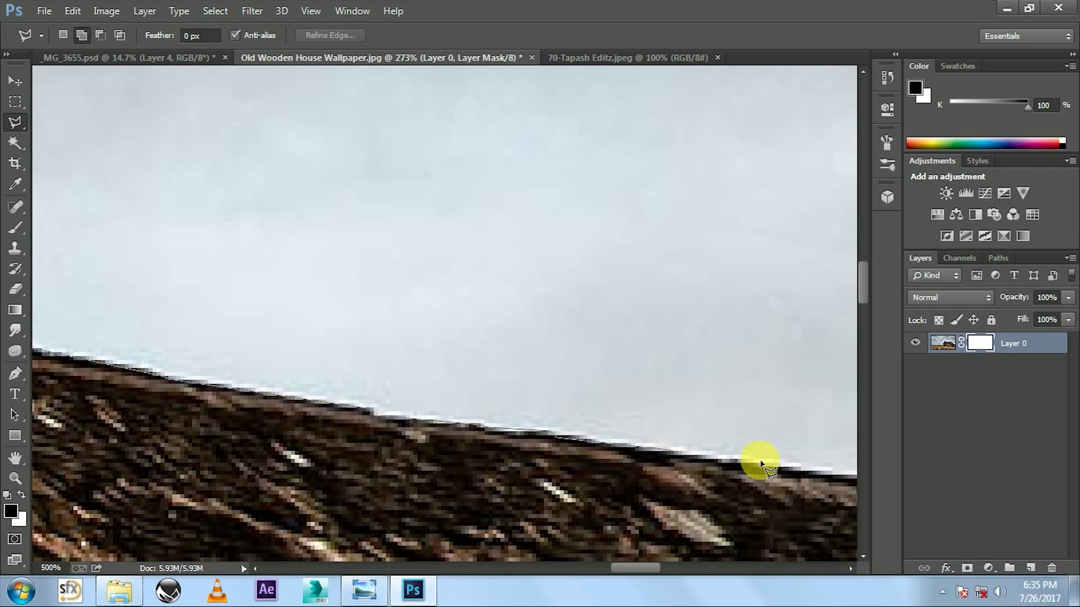
left_click_drag(760, 463, 609, 448)
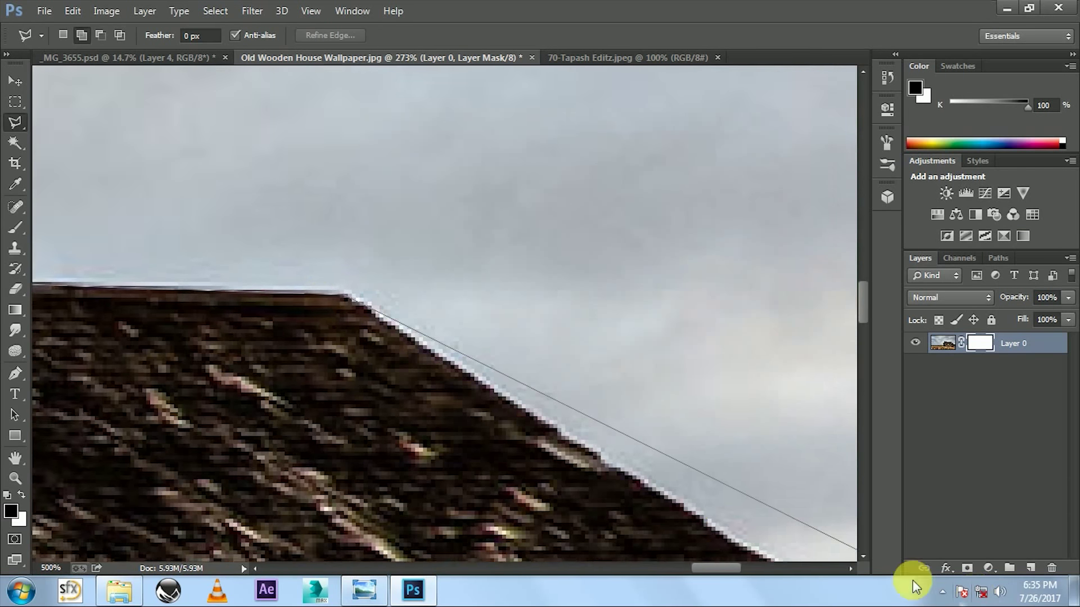
left_click(323, 294)
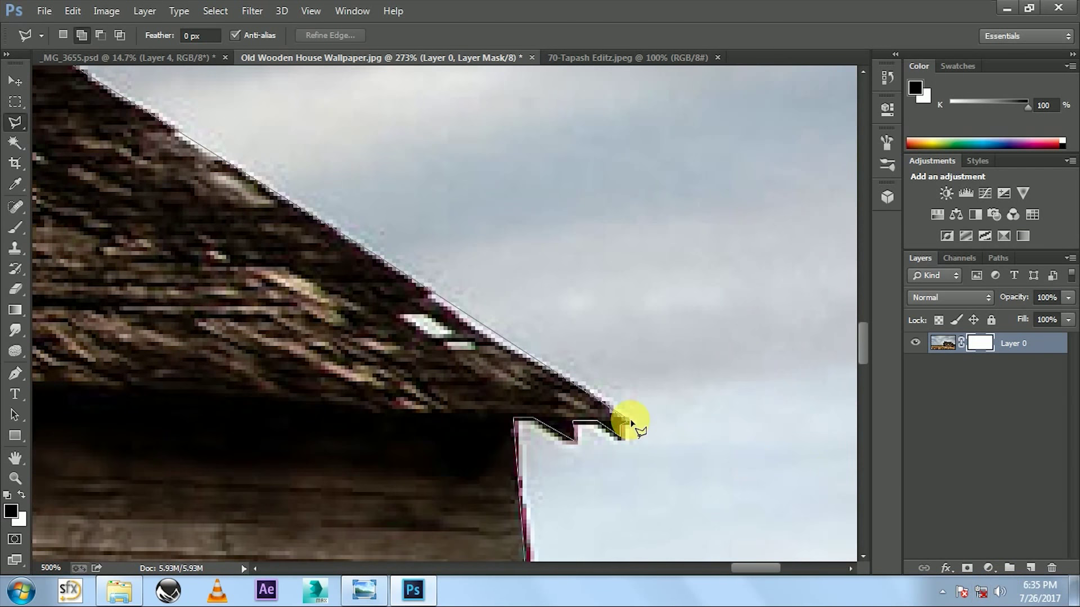
double_click(631, 422)
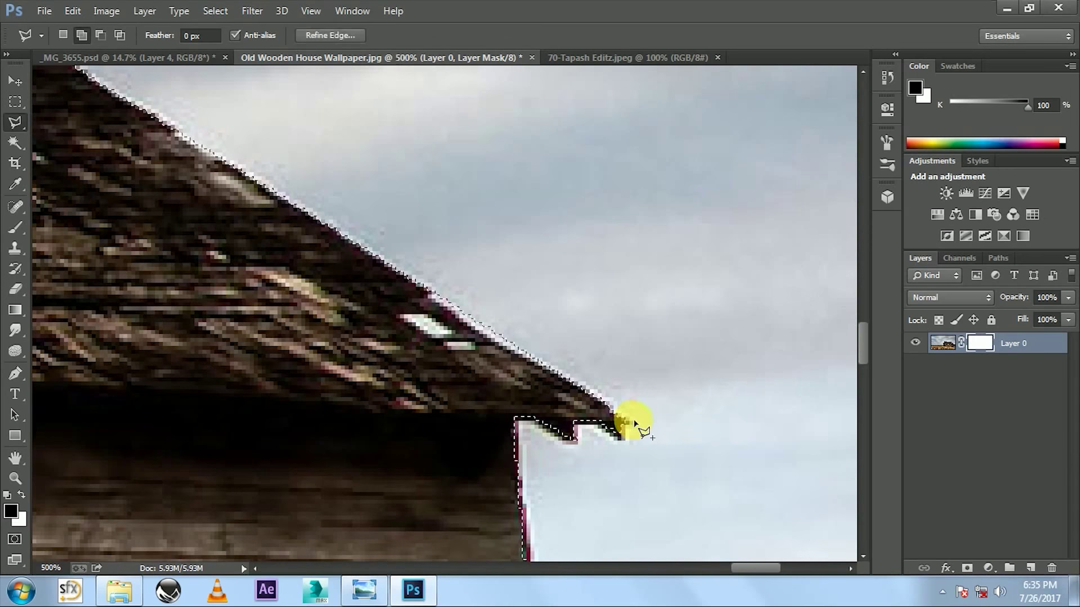
key("ctrl+0")
Invert the selection and mask out everything around the barn, then deselect.
key("ctrl+shift+i")
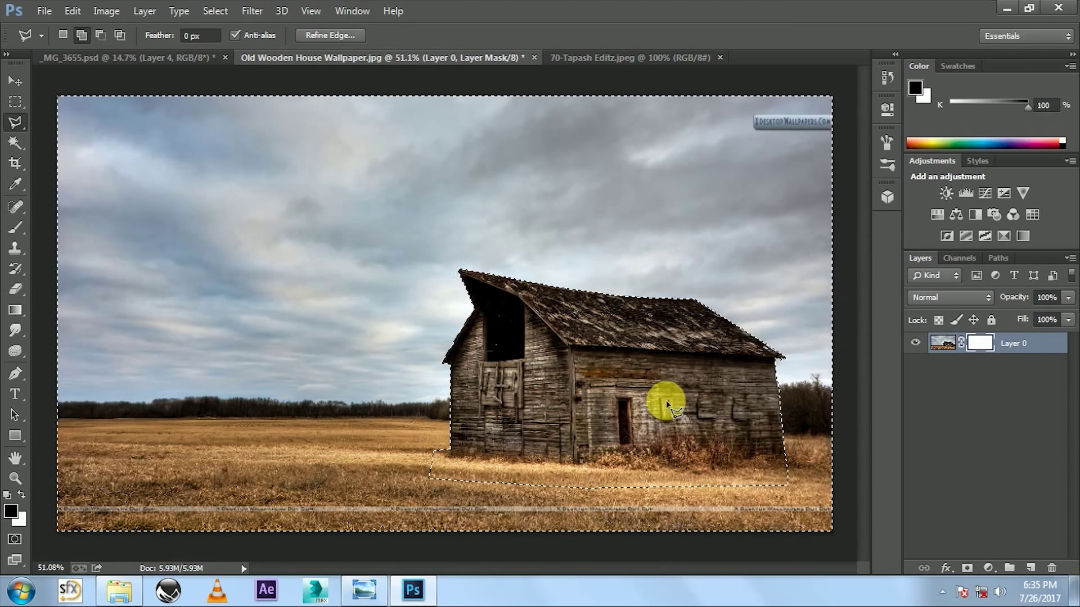
left_click(980, 343)
key("x")
key("Delete")
key("ctrl+d")
Drag the barn into the truck composite and scale it to about 116% left of the truck.
key("v")
mouse_move(549, 501)
left_mouse_down()
mouse_move(212, 261)
mouse_move(197, 301)
left_mouse_up()
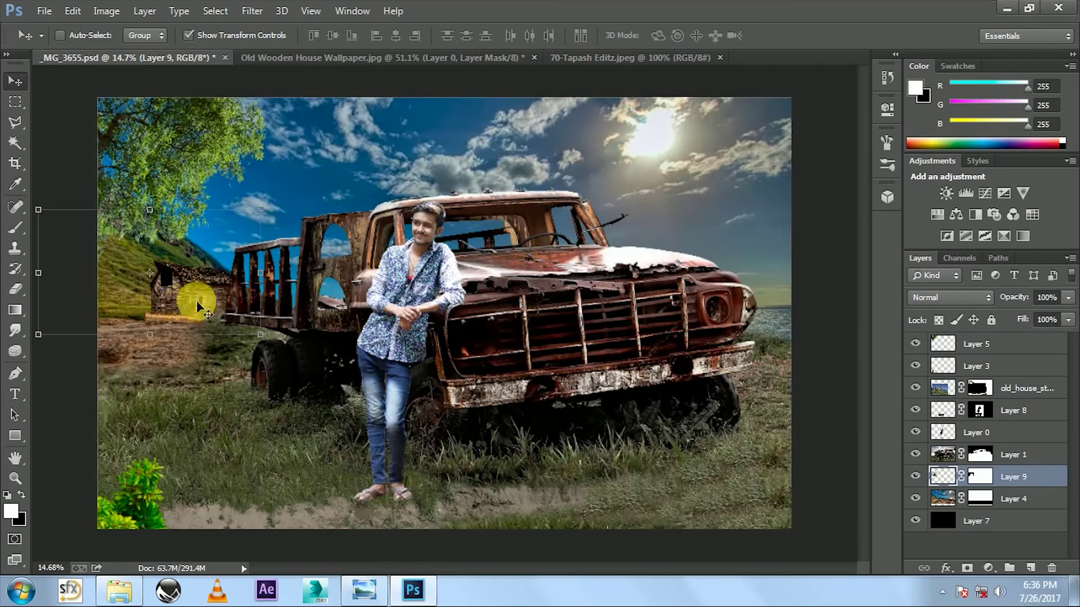
scroll(197, 300, "up", 3)
mouse_move(297, 338)
left_mouse_down()
mouse_move(358, 337)
mouse_move(342, 336)
left_mouse_up()
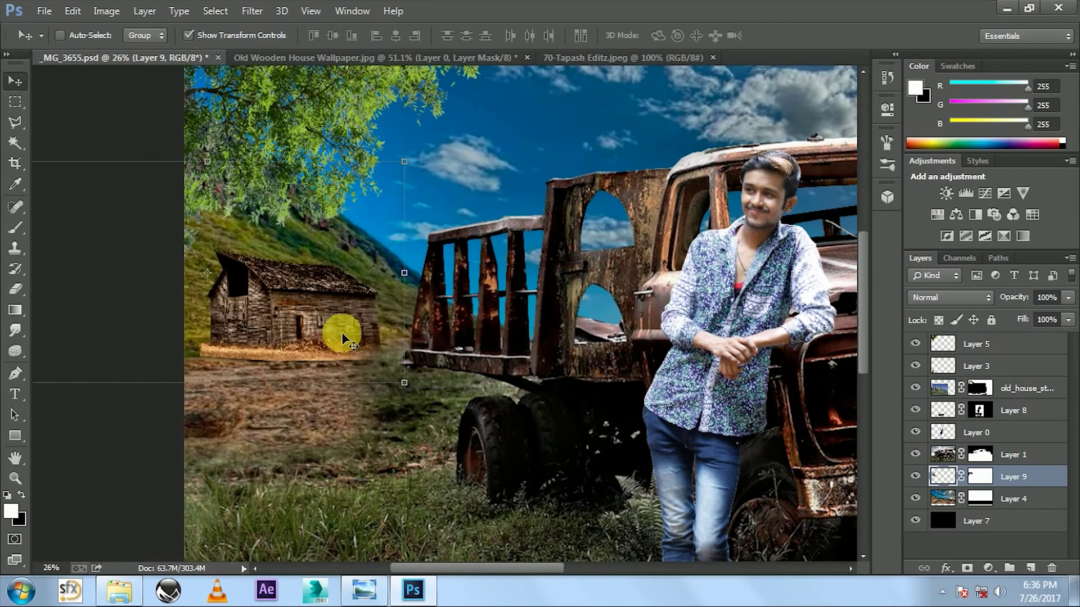
left_click_drag(417, 183, 499, 60)
left_click_drag(308, 332, 315, 294)
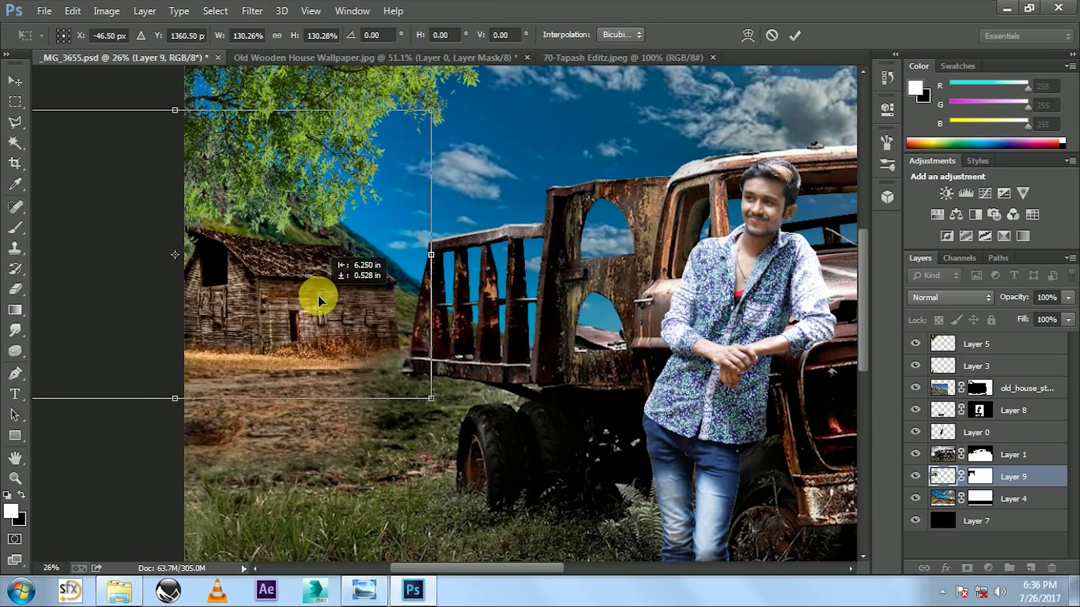
left_click_drag(471, 421, 349, 347)
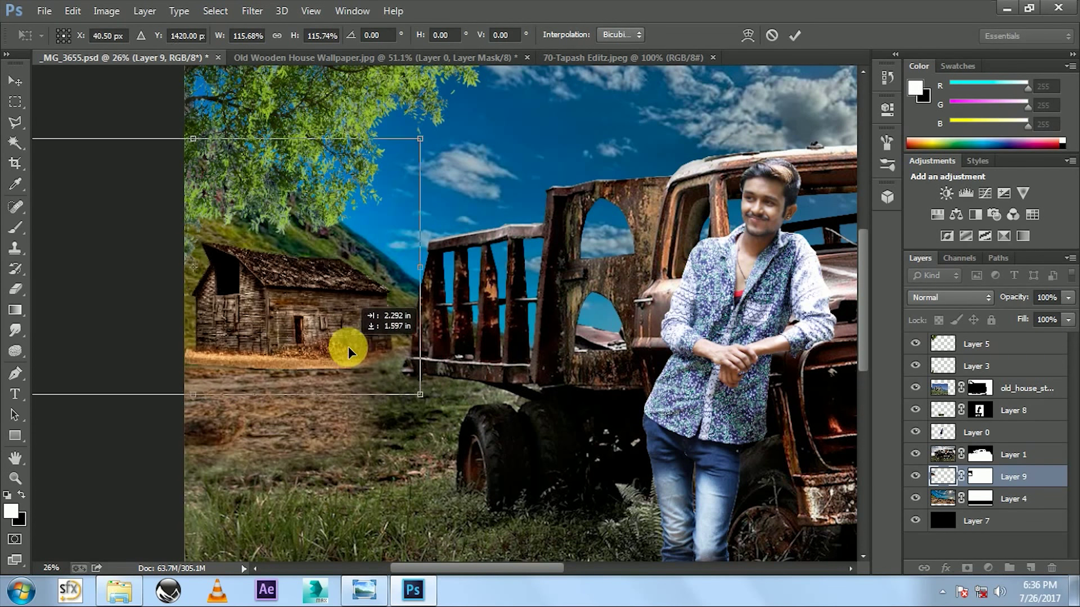
key("Return")
Flip the barn horizontally and reposition it beside the truck.
scroll(402, 383, "up", 3)
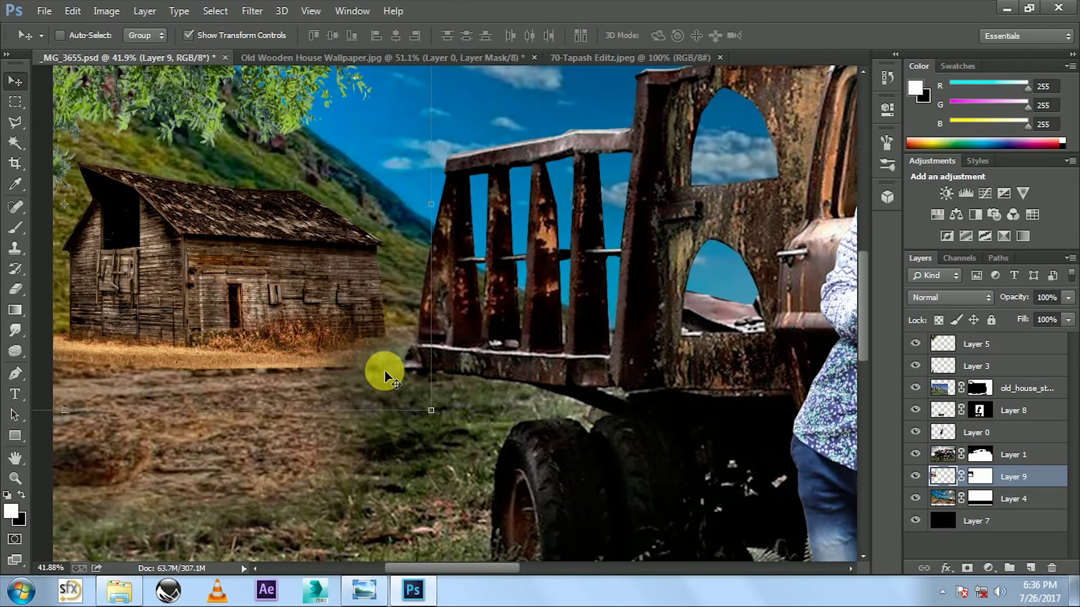
right_click(305, 238)
left_click(450, 494)
left_click_drag(302, 312, 610, 291)
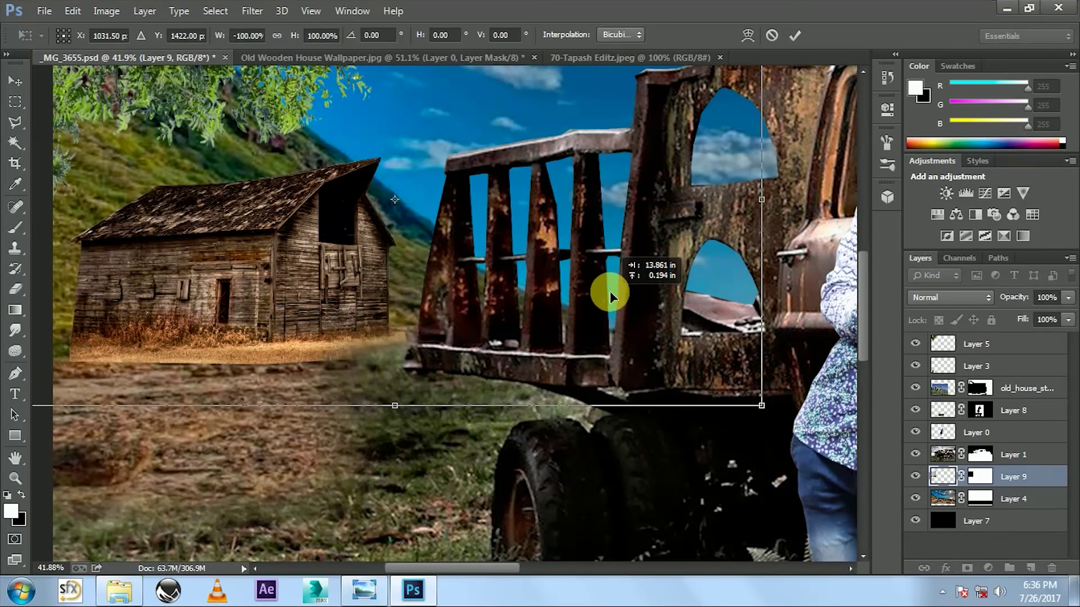
key("Return")
key("e")
scroll(359, 374, "up", 2)
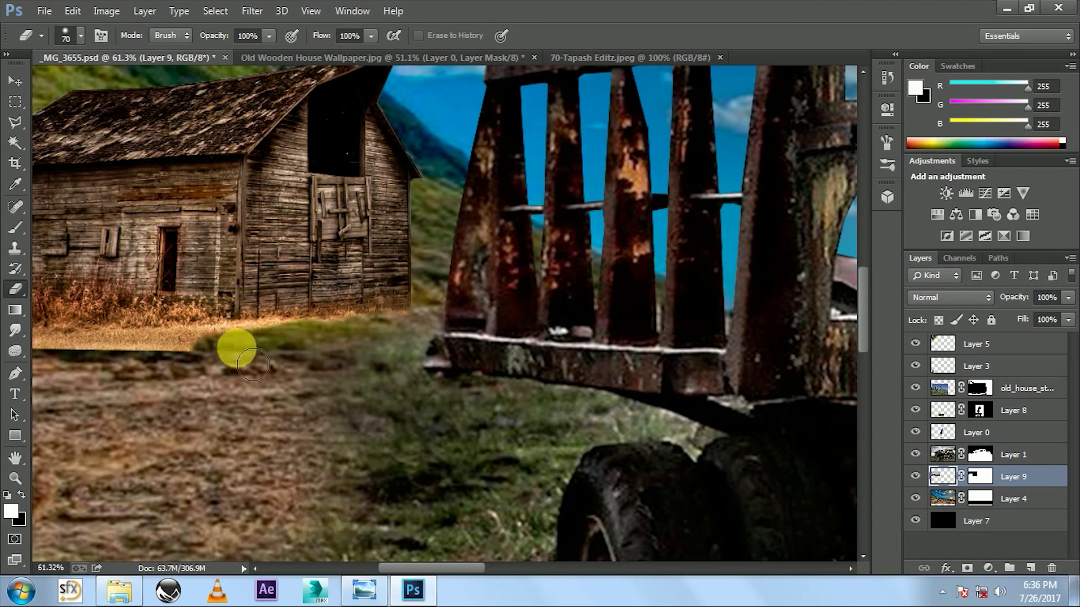
Erase the barn's hard bottom-left corner and the dry orange grass at its base.
left_click_drag(234, 350, 458, 374)
left_click_drag(359, 370, 353, 374)
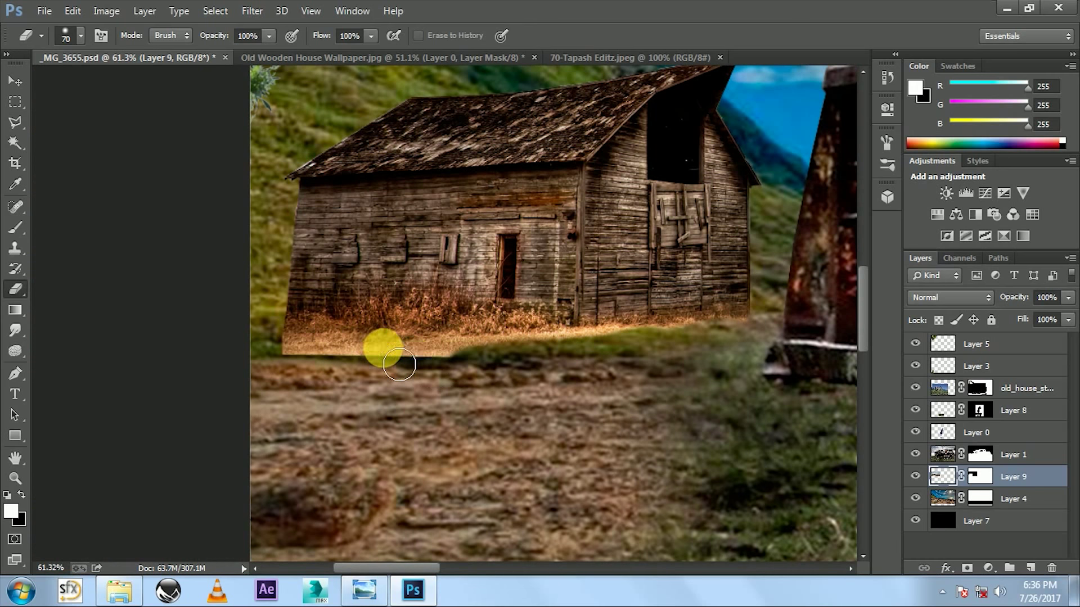
left_click_drag(364, 357, 368, 357)
mouse_move(308, 339)
left_mouse_down()
mouse_move(406, 331)
mouse_move(431, 344)
mouse_move(550, 345)
mouse_move(445, 375)
left_mouse_up()
scroll(433, 367, "down", 3)
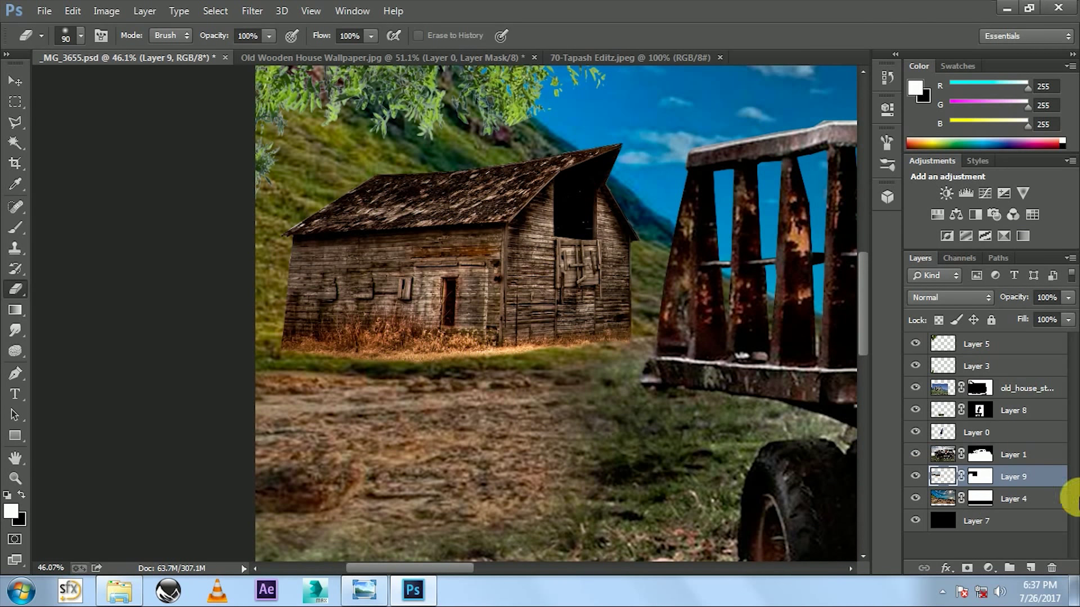
Paint away the dry-grass strip on Layer 9's mask, then switch to black with a smaller brush.
left_click(978, 478)
scroll(382, 381, "up", 3)
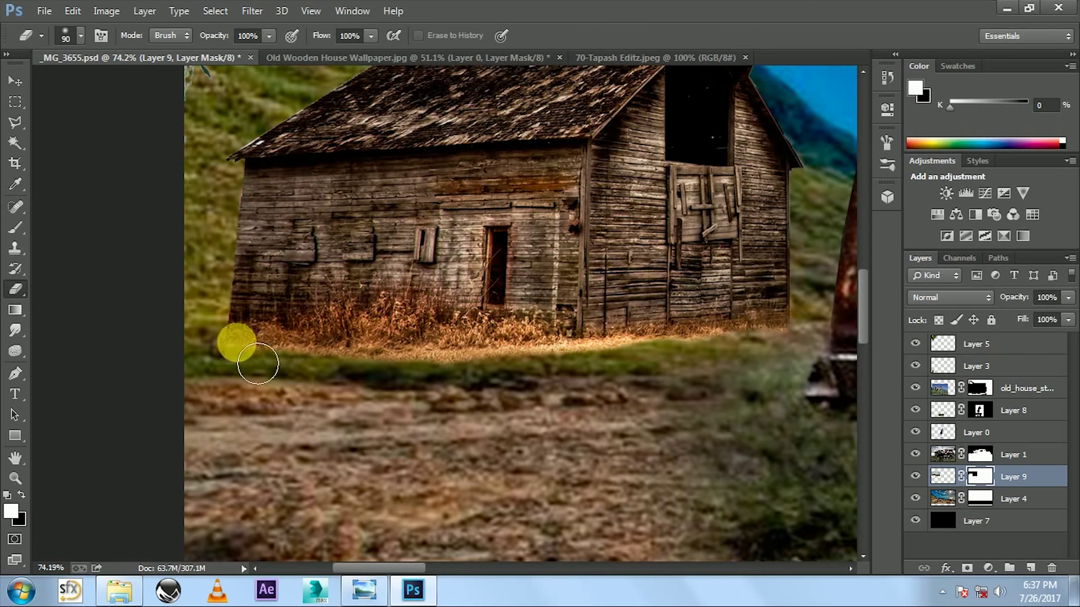
scroll(415, 378, "up", 1)
mouse_move(307, 368)
left_mouse_down()
mouse_move(381, 373)
mouse_move(279, 362)
mouse_move(516, 365)
mouse_move(639, 380)
mouse_move(868, 349)
mouse_move(696, 373)
mouse_move(530, 378)
mouse_move(482, 362)
mouse_move(321, 366)
mouse_move(314, 353)
mouse_move(286, 359)
mouse_move(207, 345)
mouse_move(260, 366)
mouse_move(416, 348)
mouse_move(411, 331)
mouse_move(556, 367)
left_mouse_up()
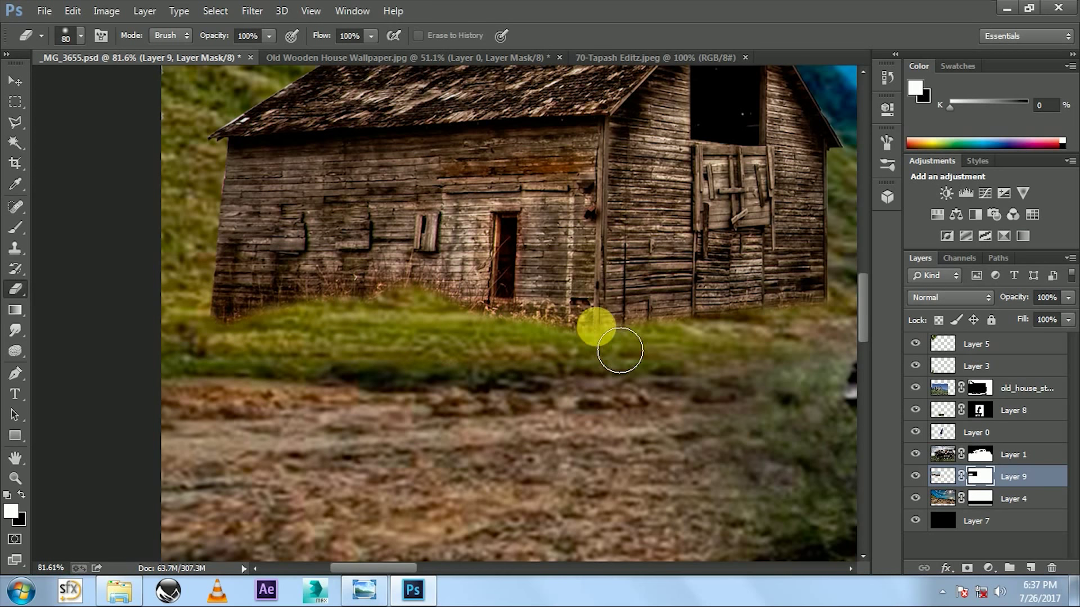
key("x")
key("bracketleft")
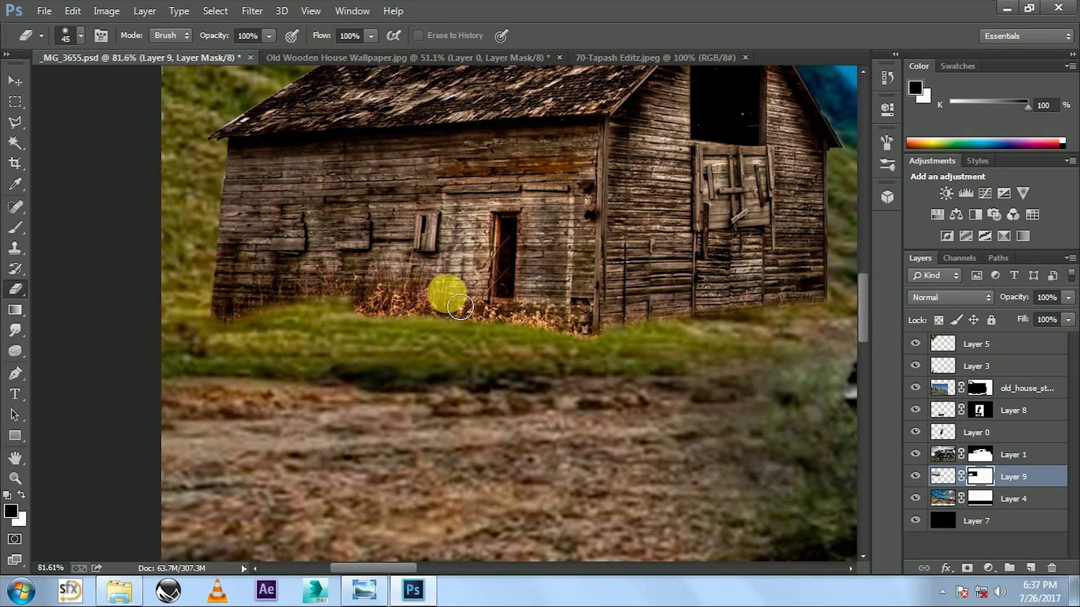
scroll(495, 296, "down", 1)
scroll(506, 304, "down", 5)
scroll(548, 343, "down", 2)
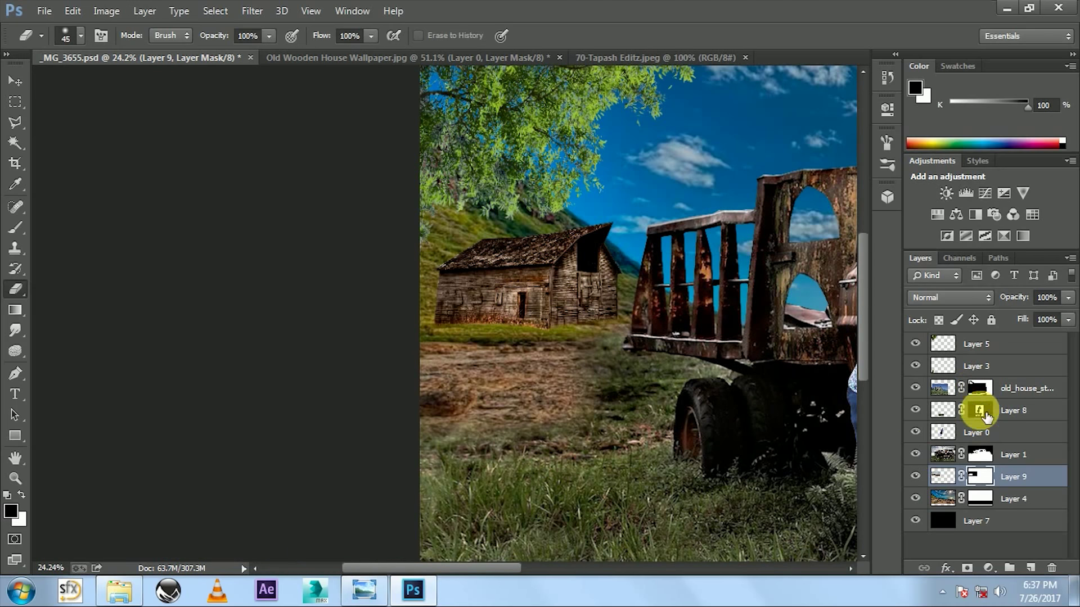
scroll(662, 498, "down", 2)
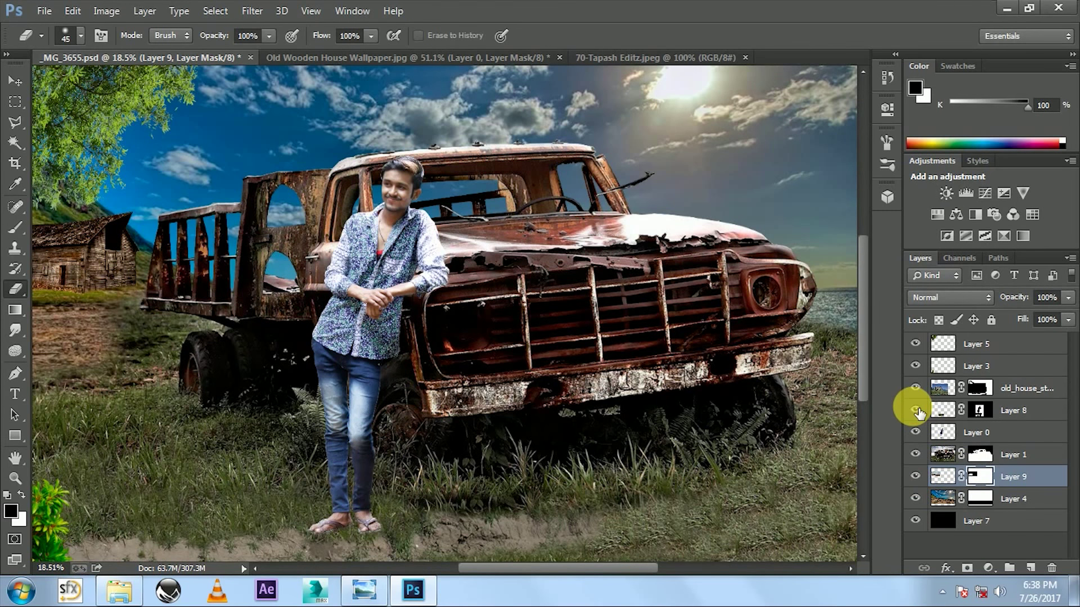
scroll(217, 354, "up", 1)
scroll(338, 365, "up", 1)
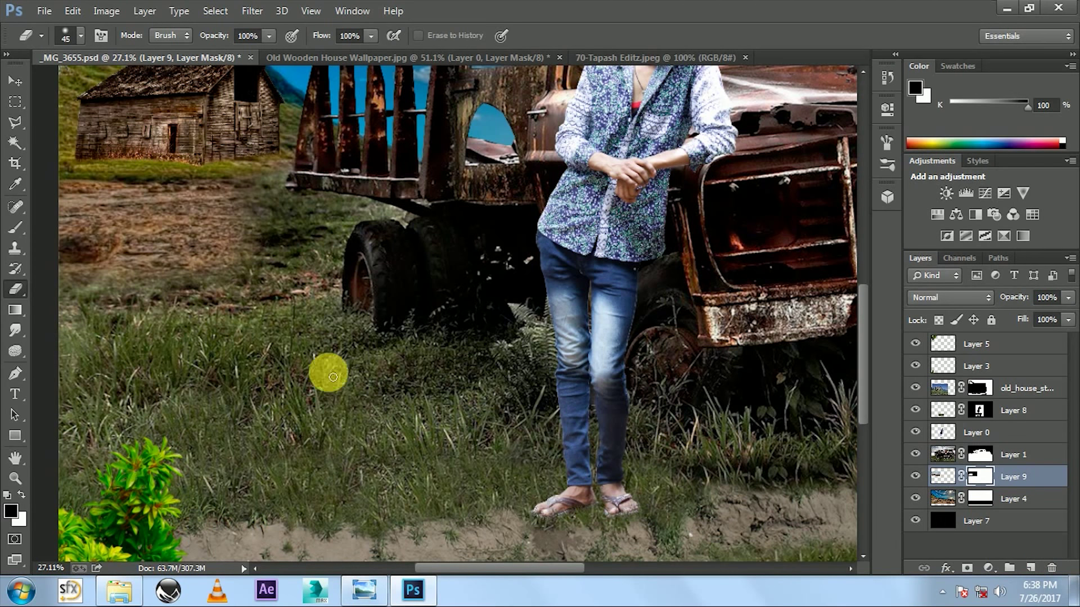
Copy a rectangular area of grass from Layer 1 onto a new Layer 10.
left_click(953, 394)
left_click(916, 454)
key("m")
left_click_drag(95, 306, 405, 444)
key("ctrl+j")
Scale the grass patch to about 67%, place it below the barn and erase its bottom edge.
key("v")
left_click_drag(325, 354, 241, 159)
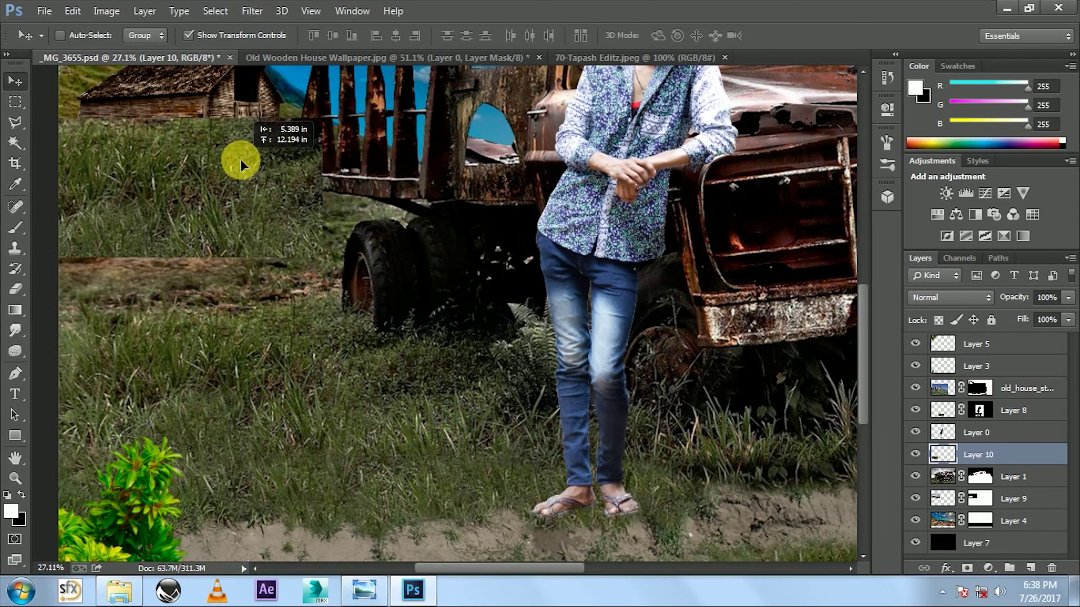
key("ctrl+t")
mouse_move(320, 251)
left_mouse_down()
mouse_move(225, 176)
mouse_move(262, 174)
mouse_move(309, 101)
left_mouse_up()
key("Return")
scroll(183, 150, "up", 5)
left_click_drag(409, 319, 405, 313)
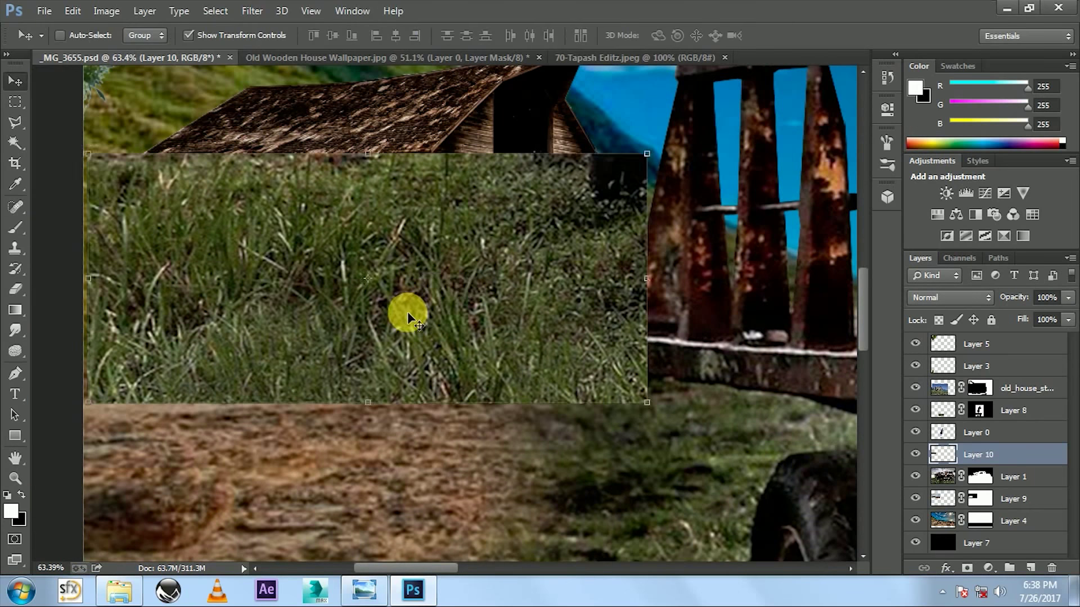
key("e")
mouse_move(150, 415)
left_mouse_down()
mouse_move(433, 376)
mouse_move(600, 242)
mouse_move(463, 217)
mouse_move(173, 226)
mouse_move(81, 216)
mouse_move(181, 236)
mouse_move(92, 241)
mouse_move(92, 314)
mouse_move(254, 405)
left_mouse_up()
Add a mask to Layer 10 and paint black with a smaller brush across the barn door.
left_click(967, 568)
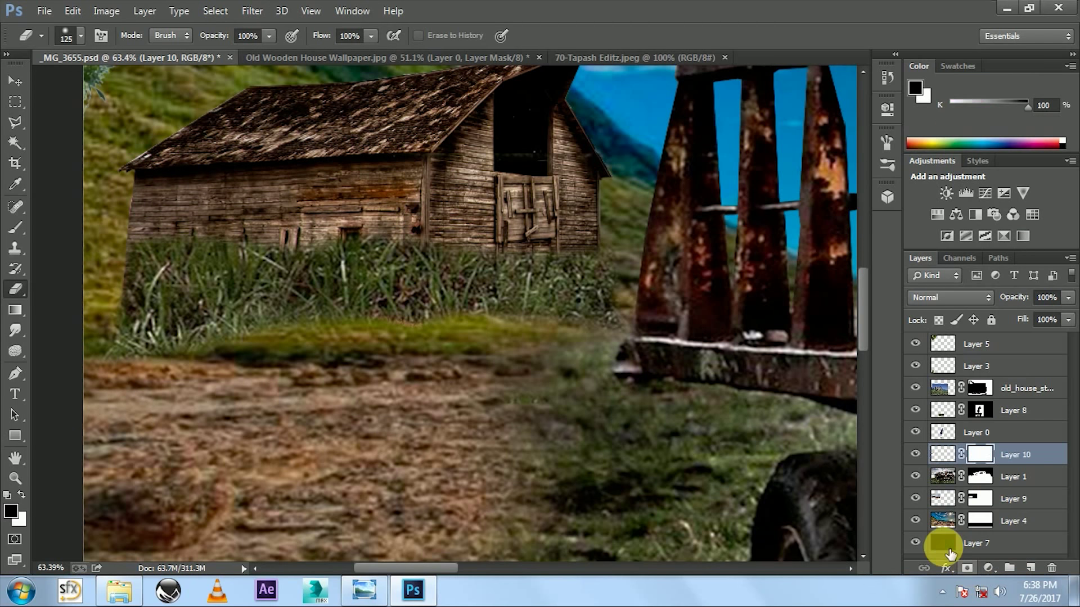
key("x")
key("bracketleft")
key("bracketleft")
key("bracketleft")
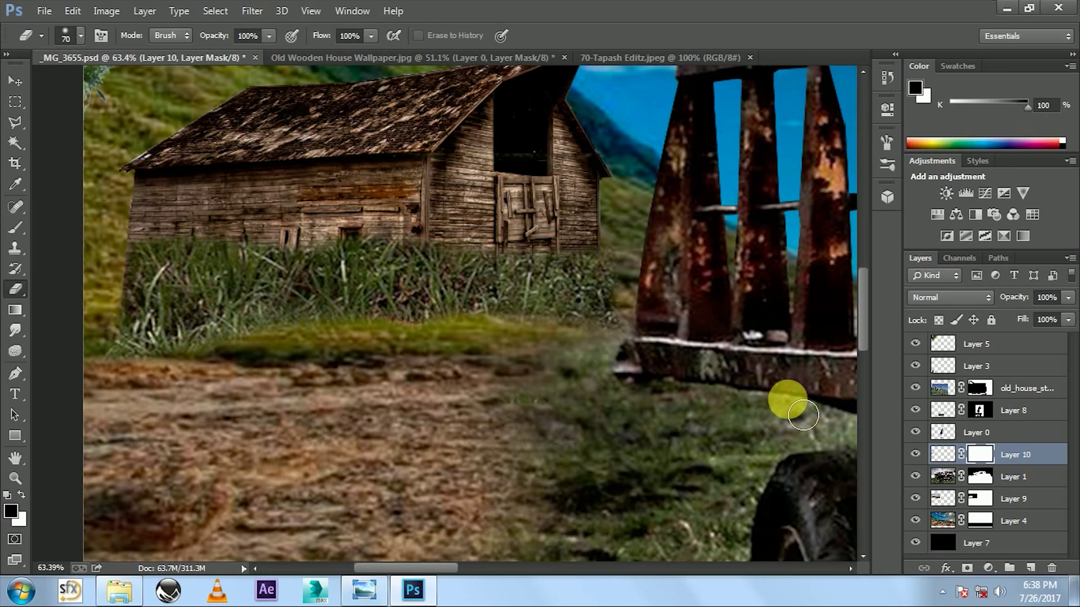
key("x")
mouse_move(573, 333)
left_mouse_down()
mouse_move(501, 296)
mouse_move(353, 258)
mouse_move(397, 297)
mouse_move(310, 260)
mouse_move(201, 269)
mouse_move(133, 358)
left_mouse_up()
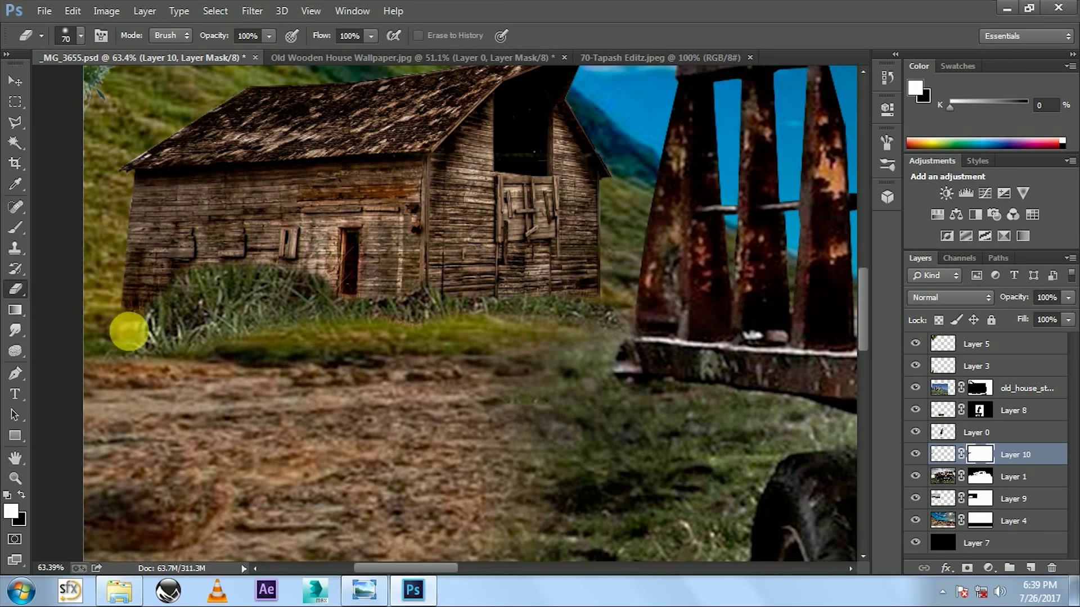
key("ctrl+z")
left_click_drag(375, 289, 606, 284)
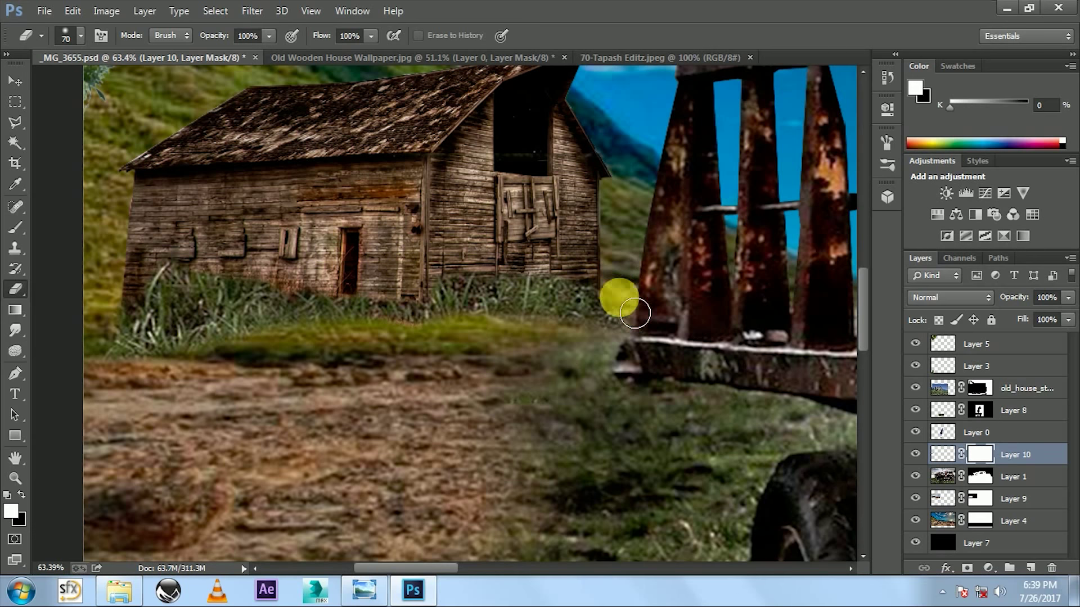
scroll(394, 298, "down", 3)
scroll(394, 326, "up", 1)
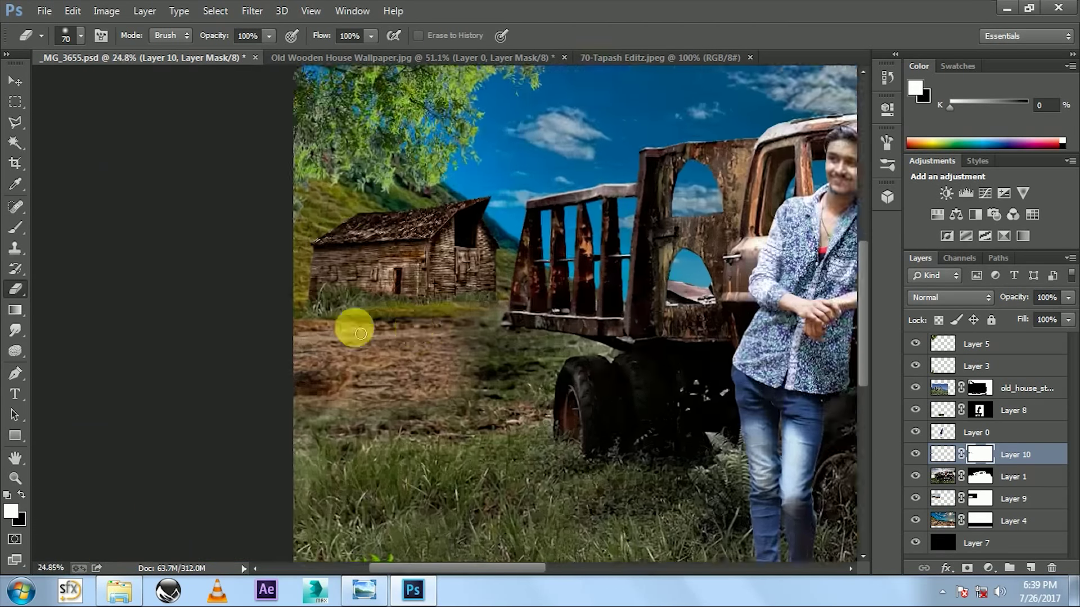
scroll(439, 323, "up", 2)
Merge the grass patch into Layer 1 and copy a hillside patch from Layer 4 higher in the stack.
scroll(526, 321, "up", 2)
key("ctrl+e")
left_click(925, 462)
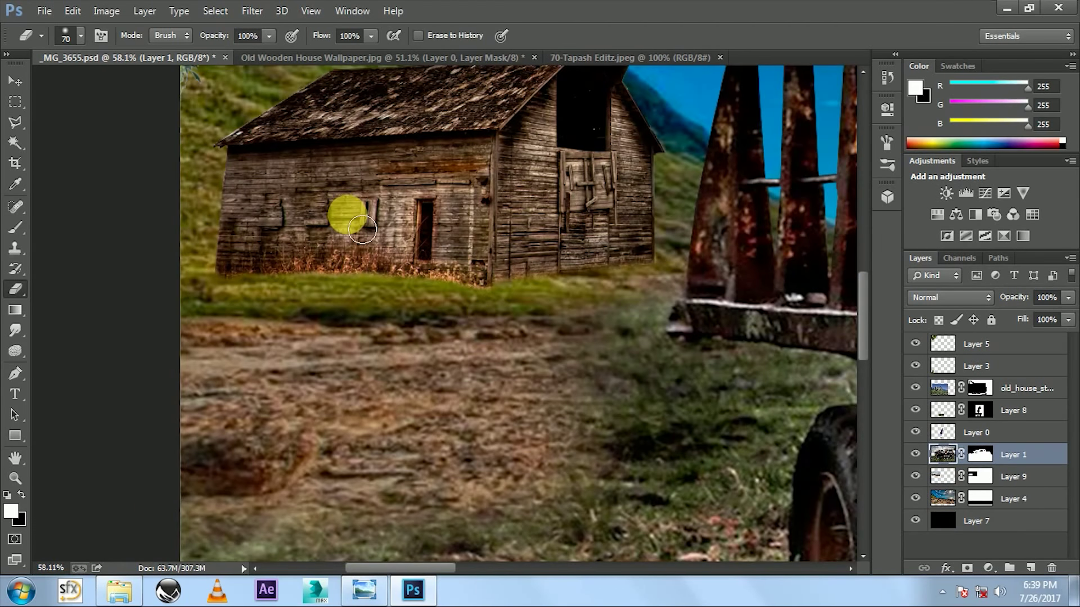
key("m")
left_click(925, 459)
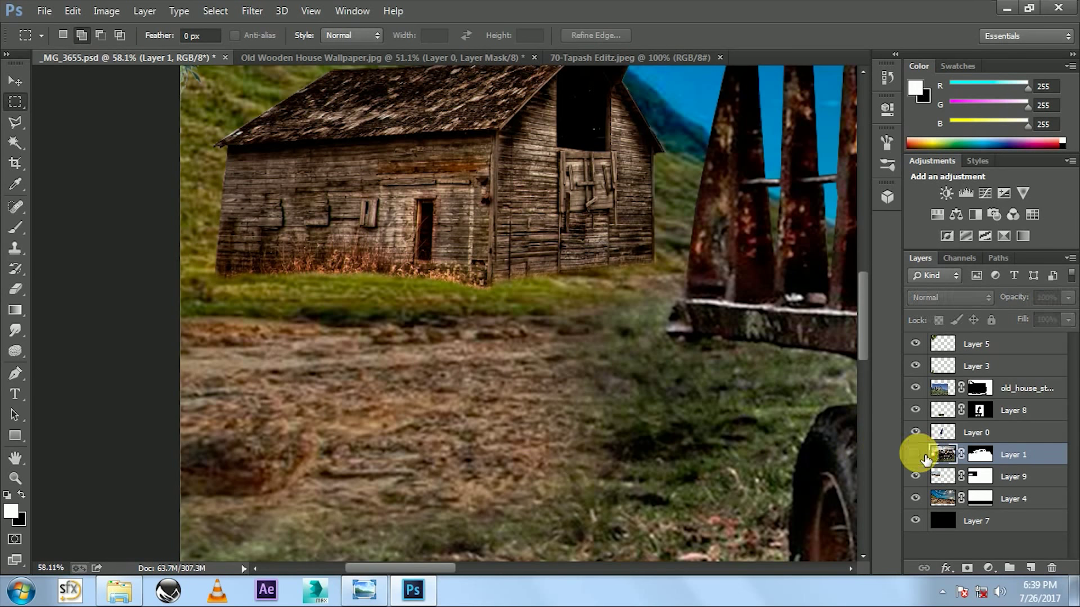
left_click(916, 499)
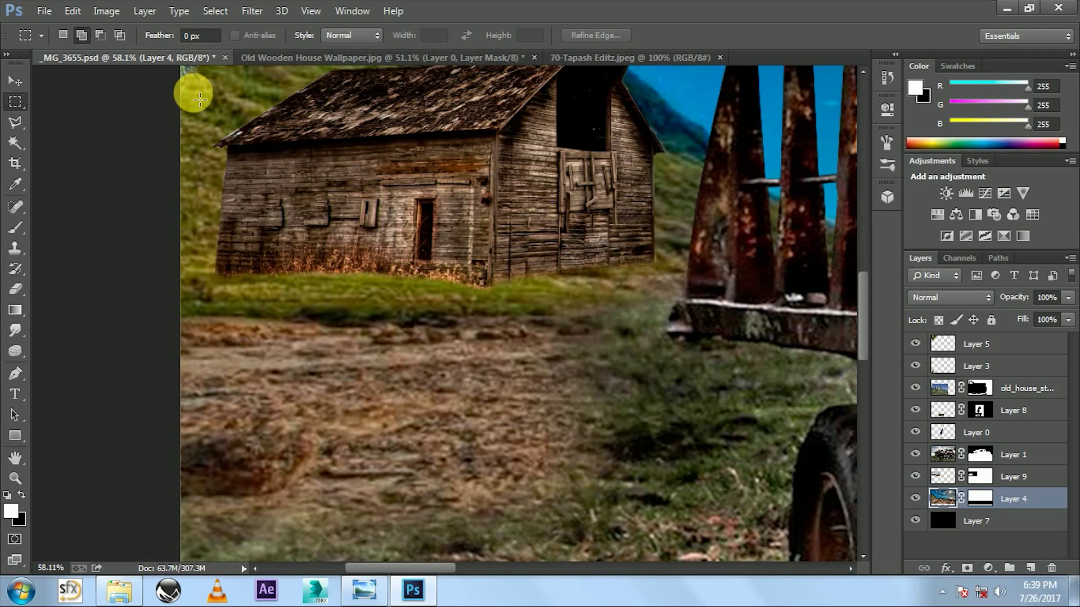
left_click_drag(200, 99, 671, 336)
key("ctrl+j")
mouse_move(957, 501)
left_mouse_down()
mouse_move(986, 513)
mouse_move(982, 470)
left_mouse_up()
Erase the hillside copy over the barn's lower wall, briefly lowering its opacity to see through.
key("e")
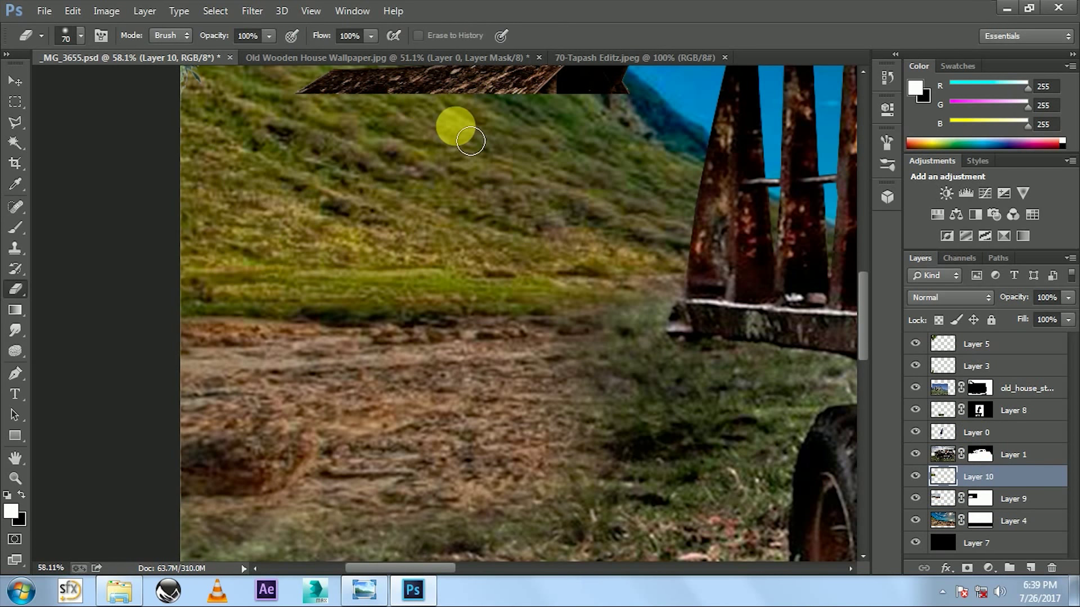
left_click(1040, 312)
key("bracketright")
key("bracketright")
key("bracketright")
mouse_move(656, 174)
left_mouse_down()
mouse_move(417, 198)
mouse_move(206, 163)
mouse_move(645, 242)
left_mouse_up()
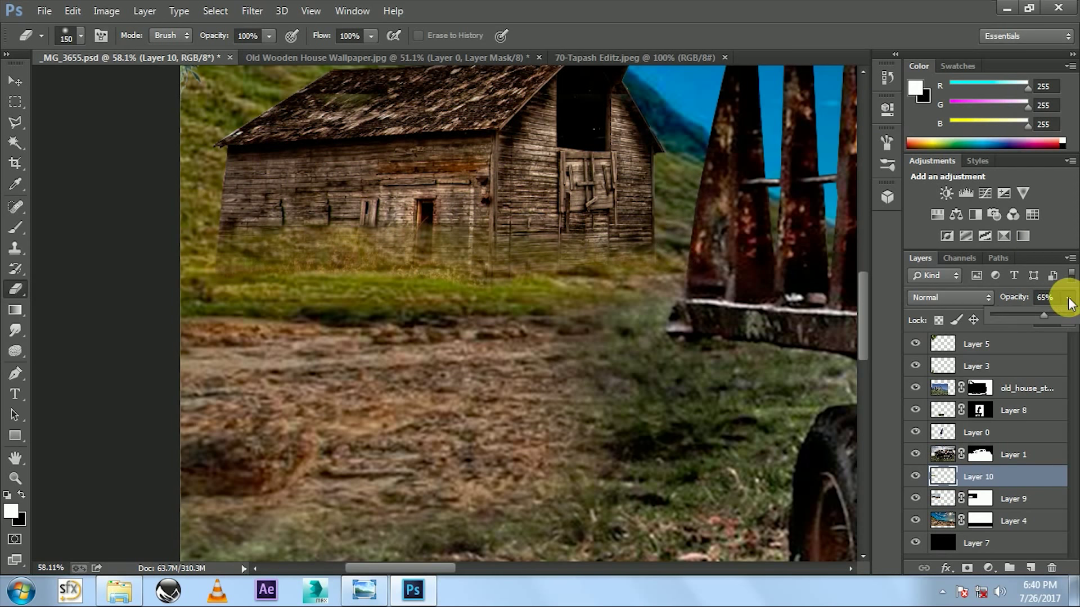
left_click_drag(1068, 297, 1072, 315)
mouse_move(469, 218)
left_mouse_down()
mouse_move(306, 229)
mouse_move(209, 213)
mouse_move(474, 244)
mouse_move(632, 242)
mouse_move(583, 236)
mouse_move(424, 342)
mouse_move(393, 345)
mouse_move(279, 241)
mouse_move(258, 270)
mouse_move(546, 284)
left_mouse_up()
scroll(642, 256, "down", 3)
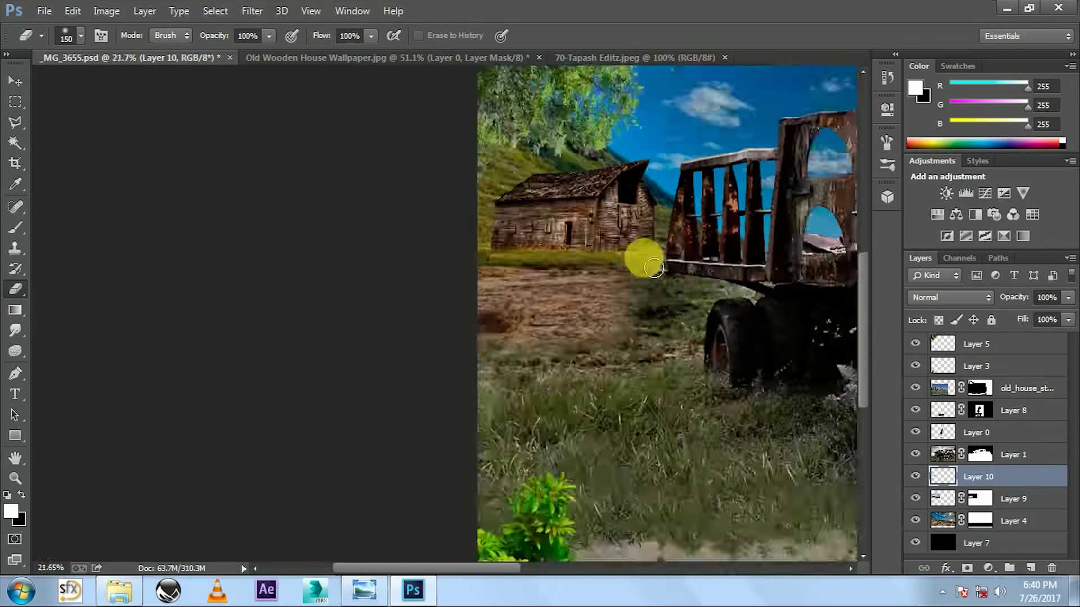
scroll(642, 256, "down", 4)
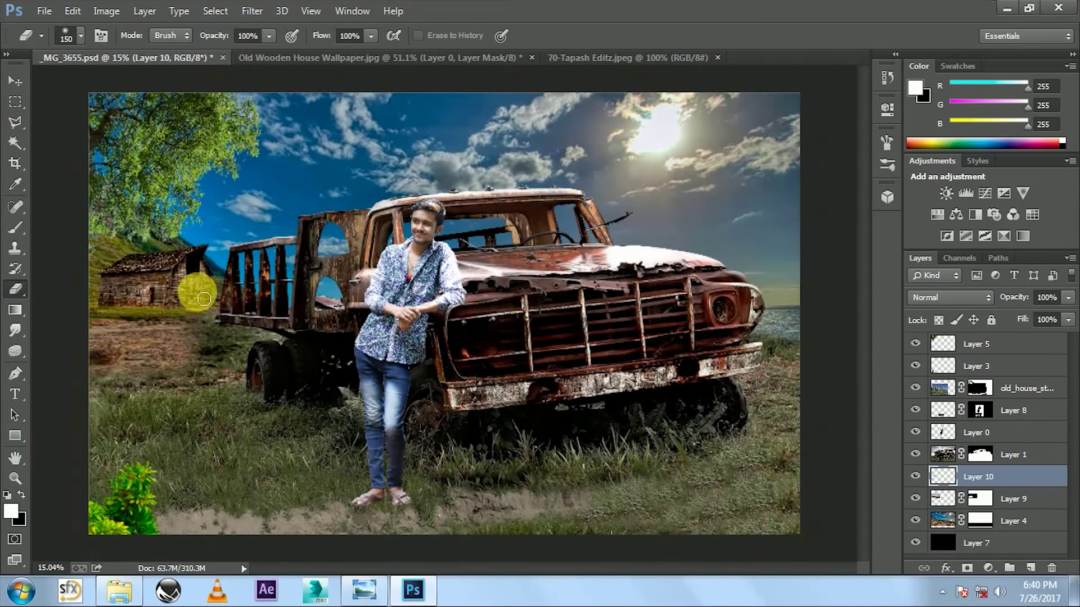
scroll(191, 295, "up", 3)
scroll(354, 324, "down", 2)
Rotate the barn layer 2.5° and skew its bottom-right corner.
key("v")
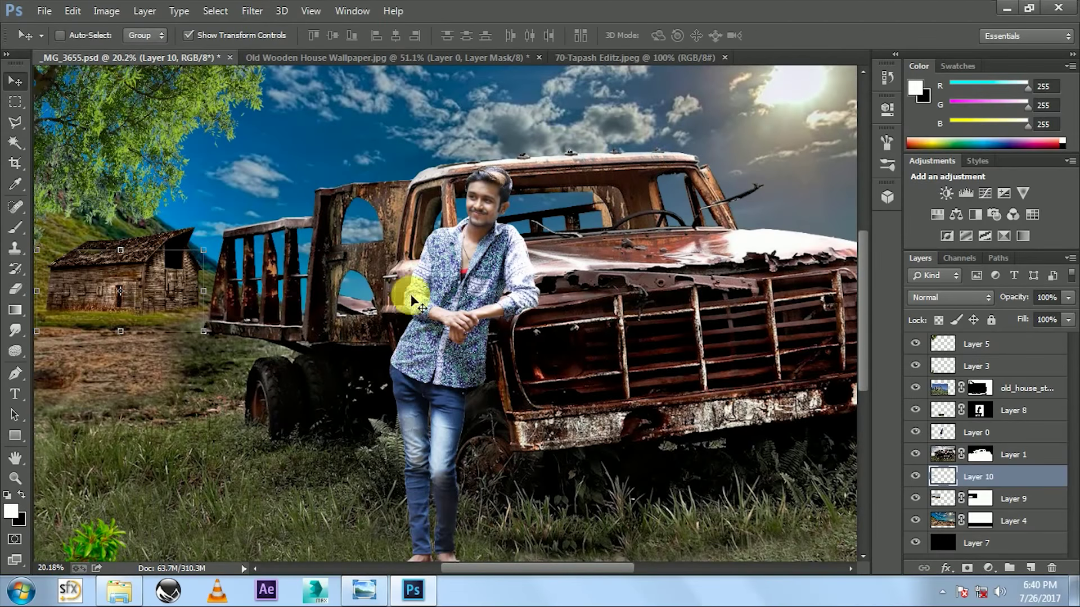
left_click(917, 432)
left_click(917, 432)
left_click(915, 499)
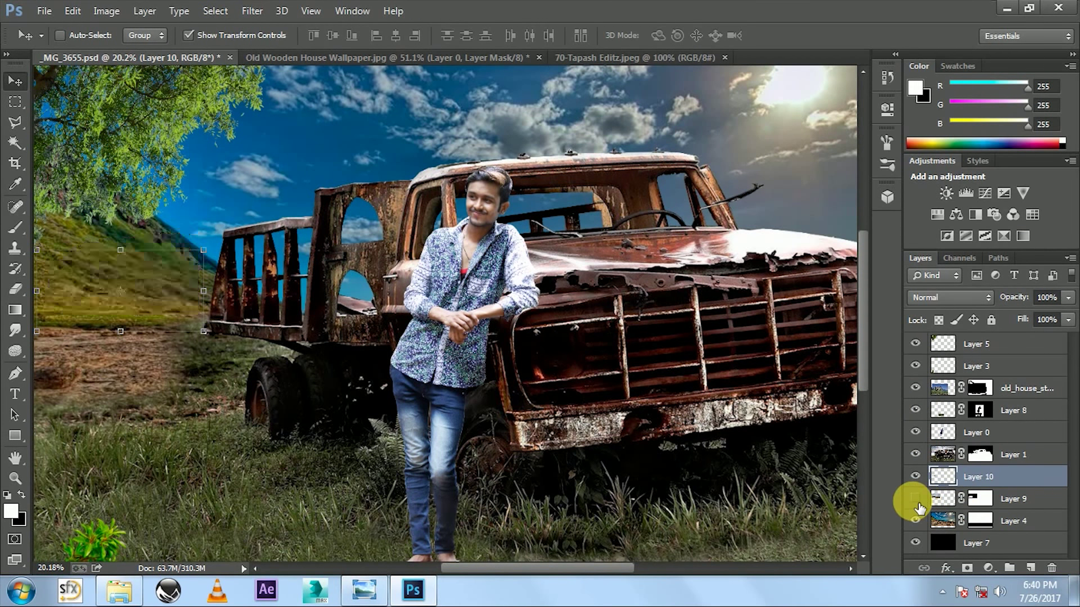
left_click(976, 499)
key("ctrl+t")
left_click_drag(391, 164, 339, 174)
mouse_move(378, 347)
left_mouse_down()
mouse_move(332, 331)
mouse_move(345, 342)
left_mouse_up()
key("Return")
Apply the layer masks of Layers 8, 1, 9 and 4 permanently.
scroll(337, 319, "up", 2, "alt")
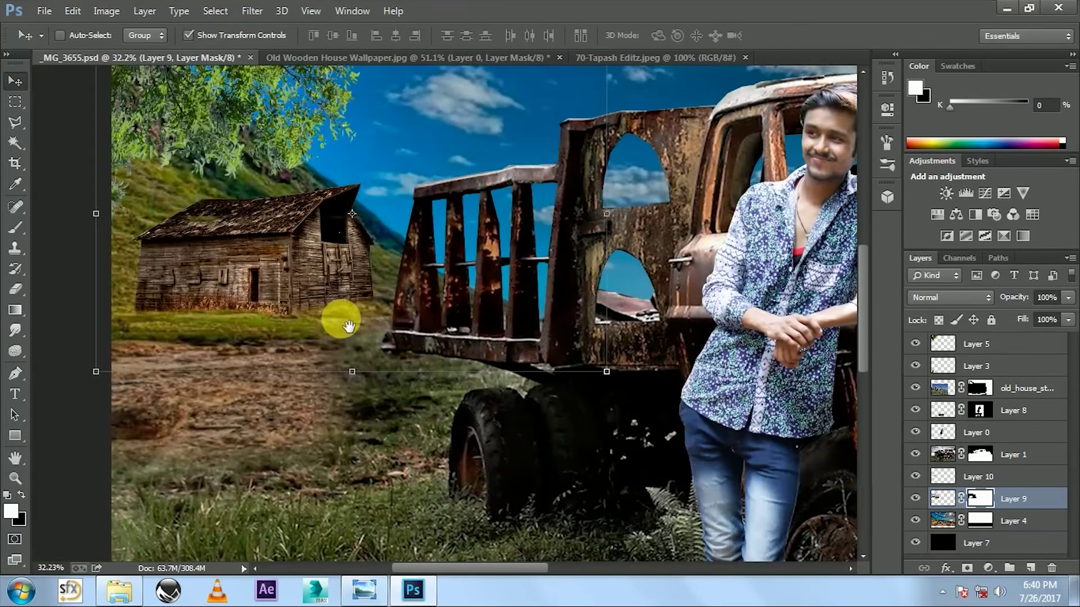
scroll(325, 294, "down", 3, "alt")
scroll(431, 311, "down", 2, "alt")
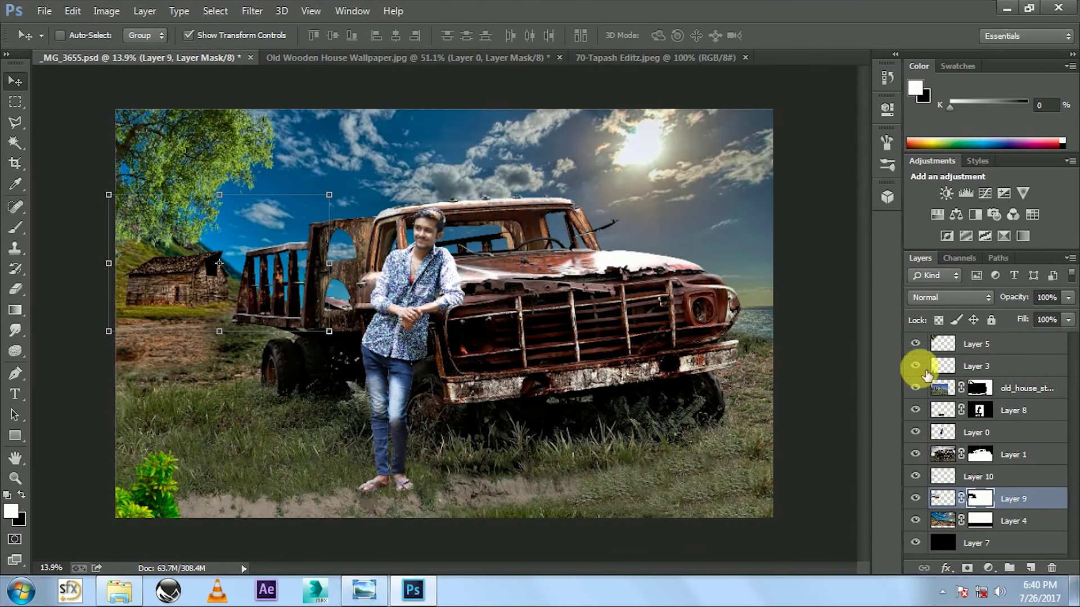
scroll(216, 243, "up", 1, "alt")
left_click(979, 410)
right_click(979, 388)
right_click(979, 411)
left_click(949, 290)
right_click(980, 455)
left_click(974, 337)
right_click(979, 499)
left_click(949, 387)
right_click(979, 521)
left_click(766, 410)
Hide all layers except the man and the black backdrop.
mouse_move(507, 194)
left_mouse_down()
mouse_move(155, 251)
mouse_move(515, 332)
left_mouse_up()
scroll(516, 338, "up", 1, "alt")
mouse_move(916, 455)
left_mouse_down()
mouse_move(916, 433)
mouse_move(916, 521)
left_mouse_up()
scroll(683, 324, "up", 2, "alt")
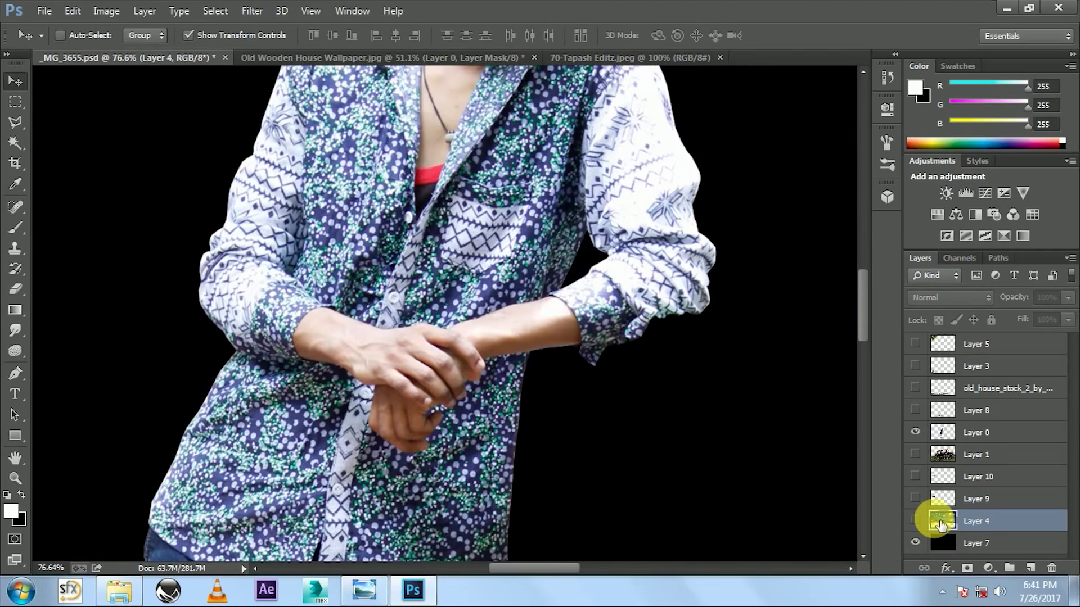
Show the truck's Layer 1 and lower the man's Layer 0 opacity to see the truck.
left_click(918, 454)
scroll(675, 340, "up", 1, "alt")
key("l")
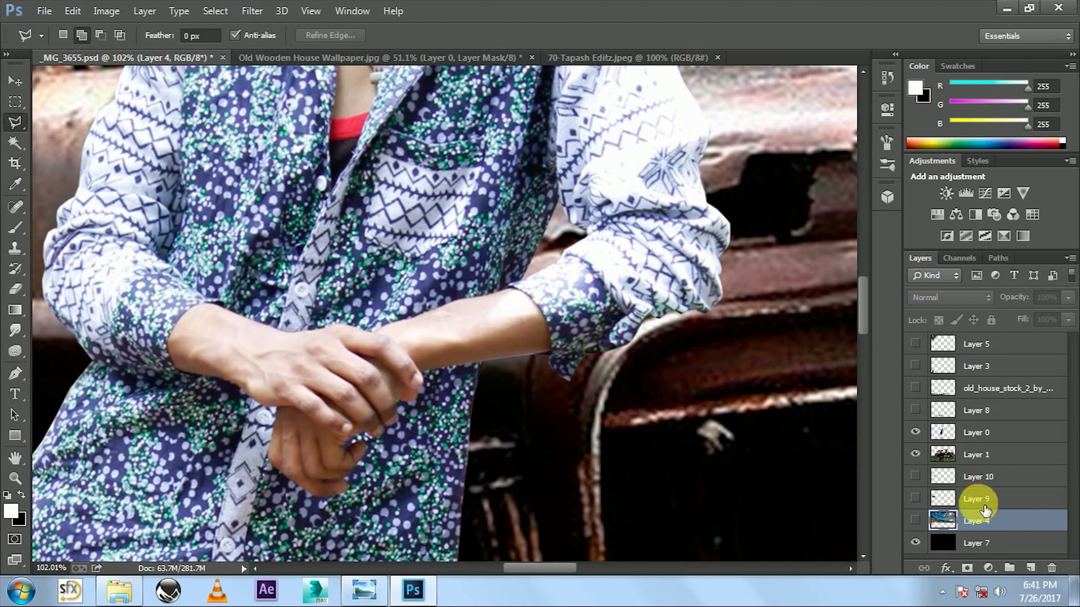
left_click(995, 435)
left_click_drag(1056, 298, 858, 335)
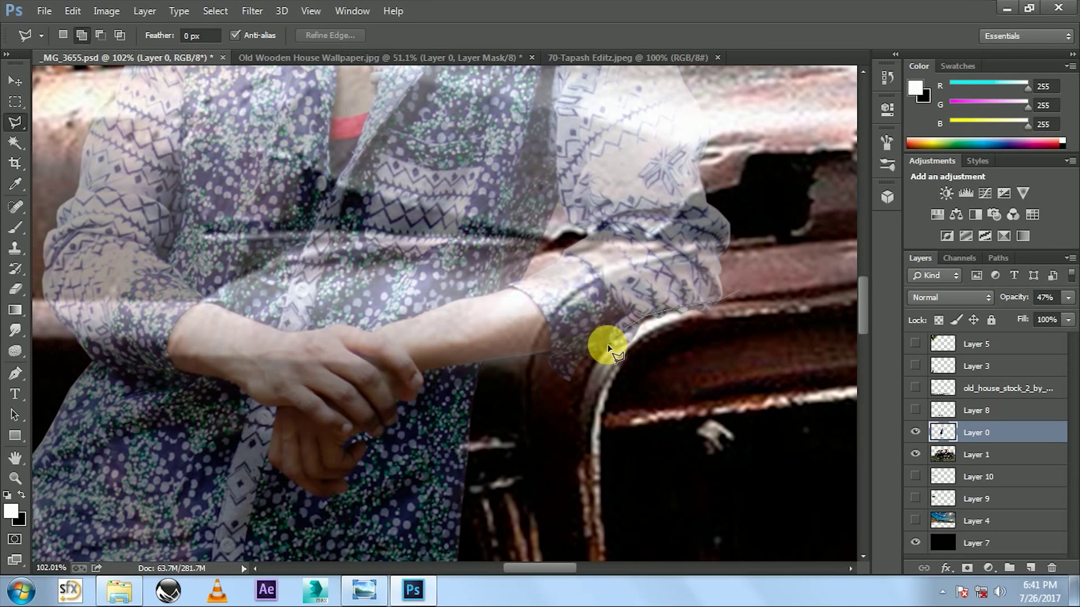
left_click(765, 311)
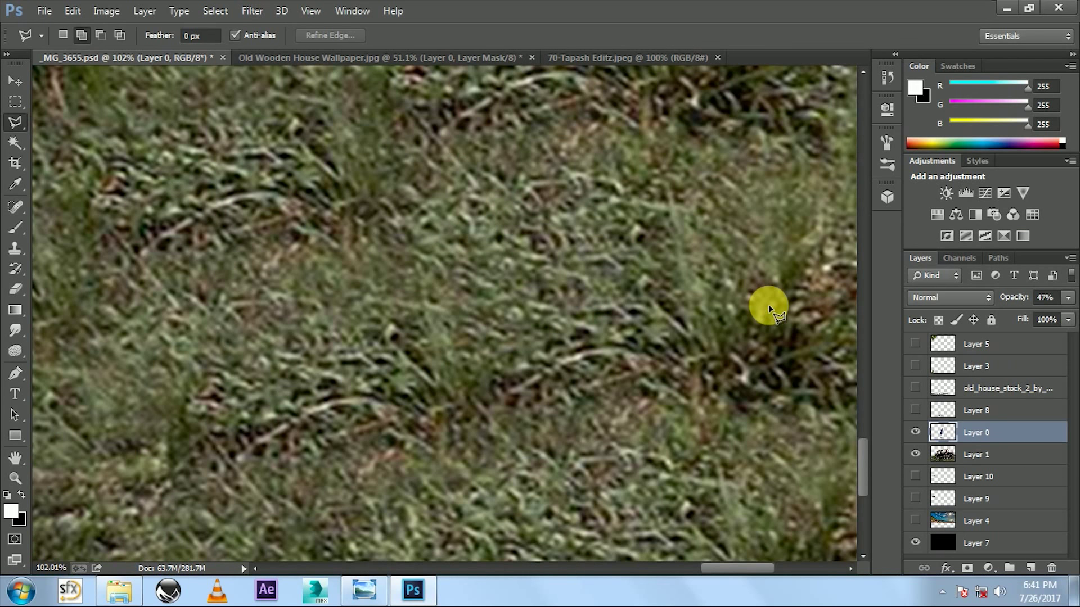
Undo, then retrace the truck edge behind the man's arm with the Polygonal Lasso.
key("ctrl+alt+z")
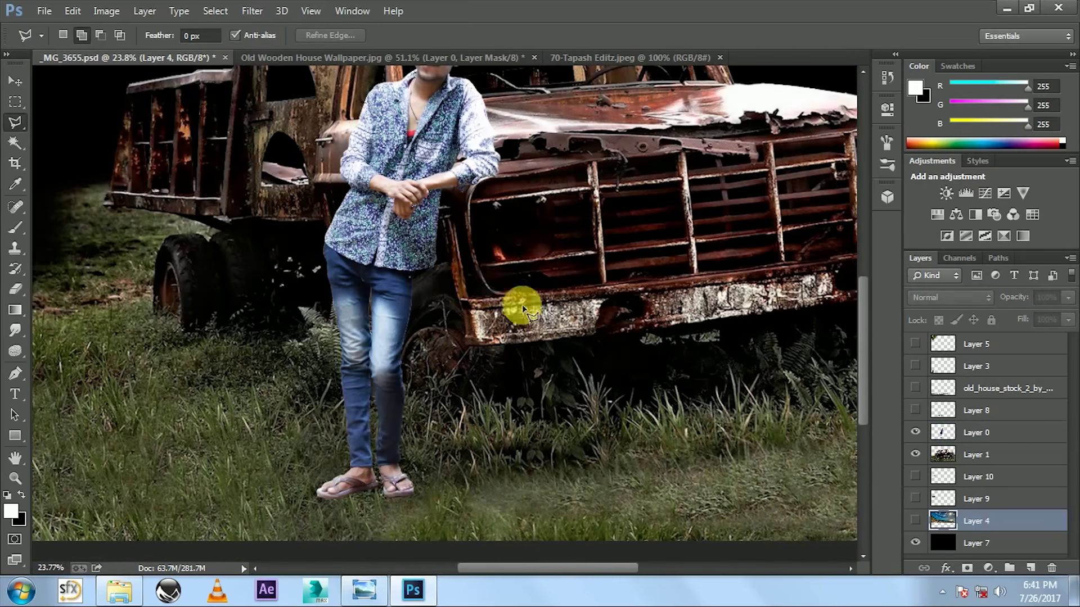
scroll(489, 285, "up", 3)
left_click(488, 306)
left_click(543, 253)
scroll(514, 267, "up", 5)
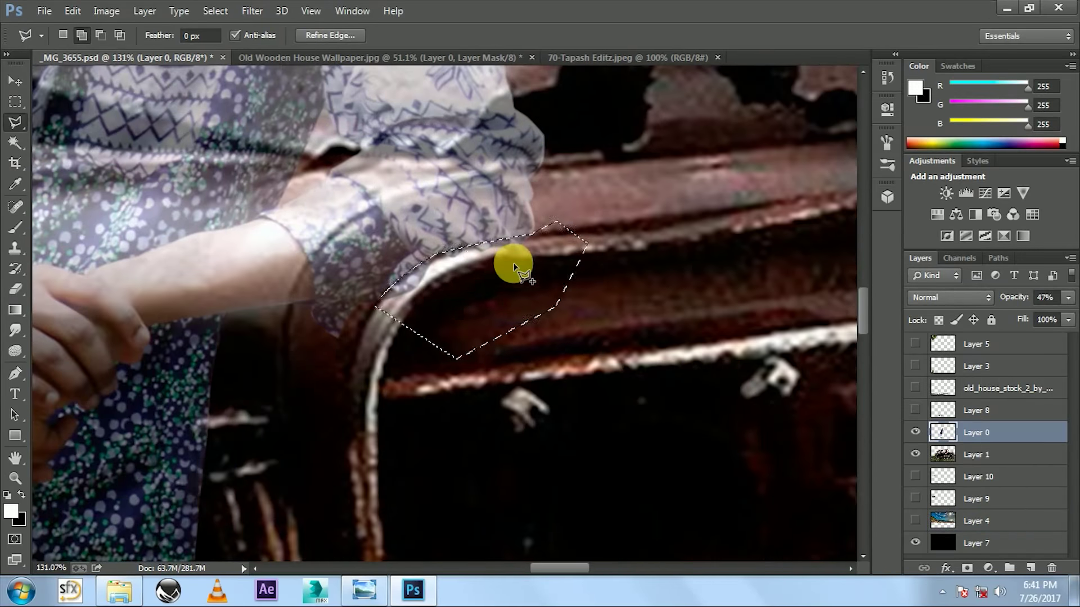
Return the man's Layer 0 to 100% opacity.
left_click(1068, 296)
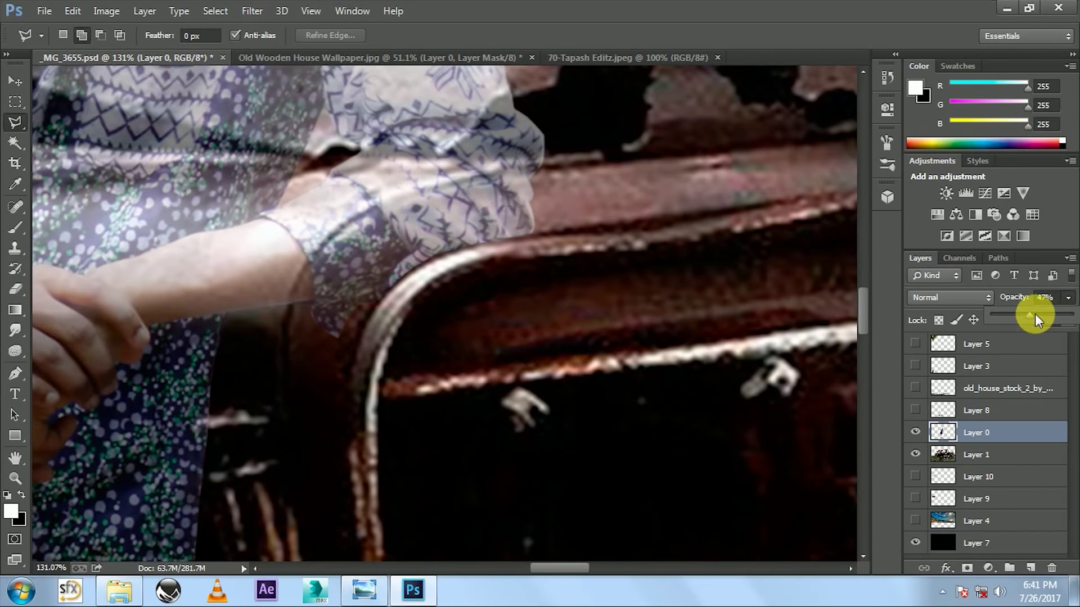
left_click_drag(1031, 315, 1072, 315)
scroll(485, 251, "down", 6)
scroll(488, 255, "down", 4)
scroll(487, 254, "down", 2)
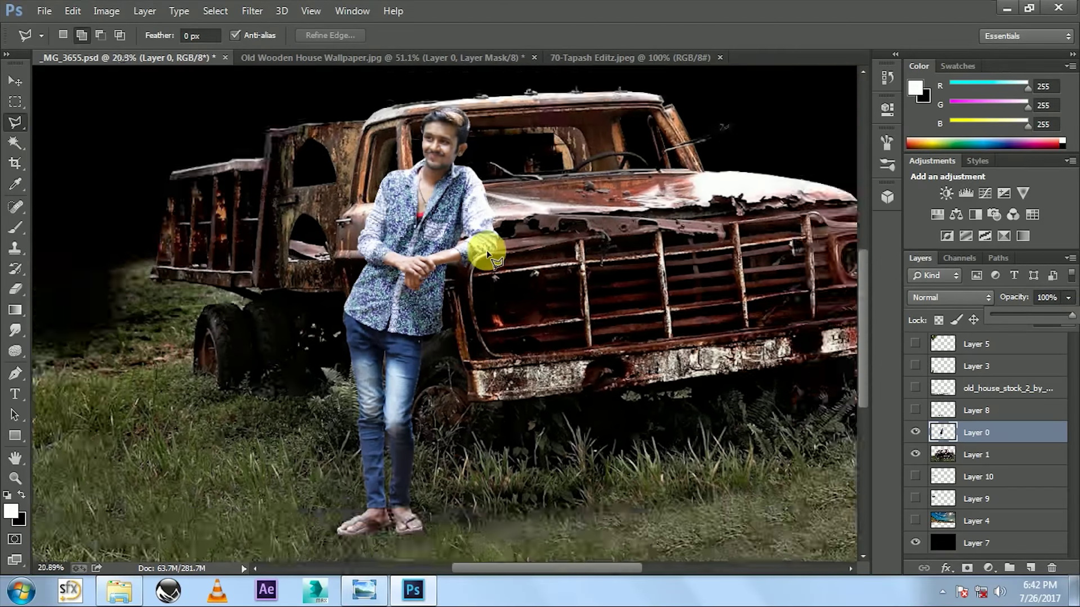
scroll(484, 250, "down", 1)
Turn Layer 10, the barn layer and the remaining hidden layers back on.
left_click(915, 476)
left_click(916, 499)
left_click_drag(916, 521, 915, 343)
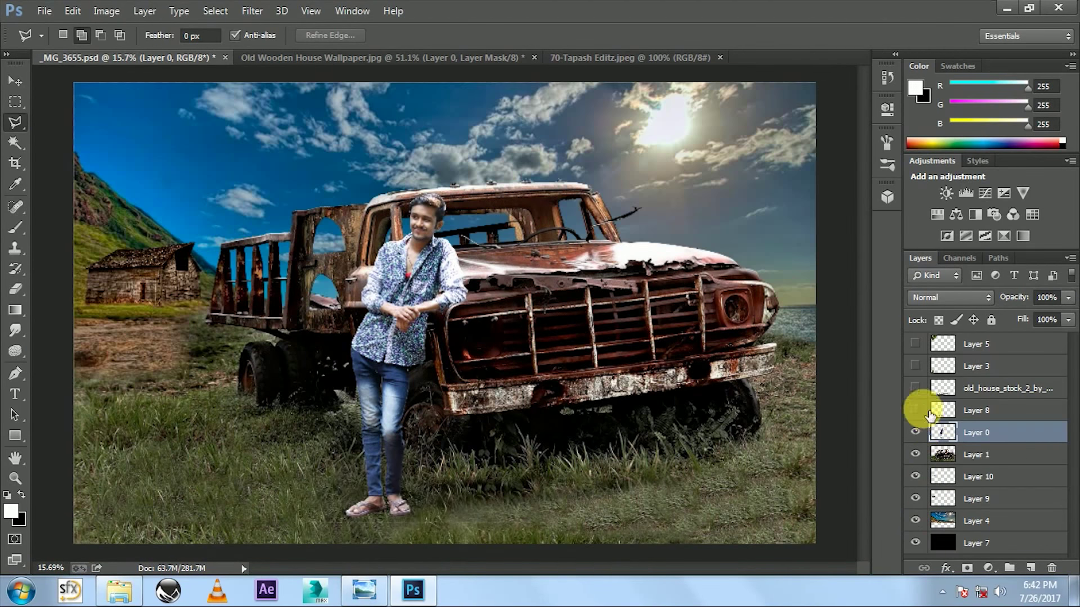
scroll(248, 290, "up", 2)
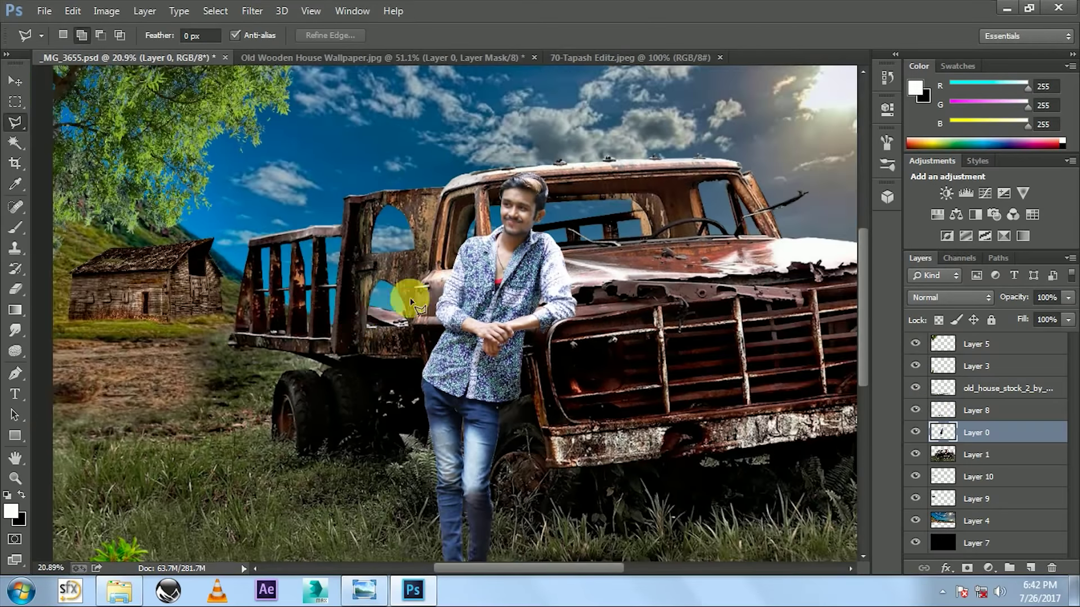
scroll(583, 343, "up", 2)
Select the Blur tool and set its strength to 100%.
scroll(580, 338, "up", 4)
scroll(586, 361, "up", 3)
left_click(7, 329)
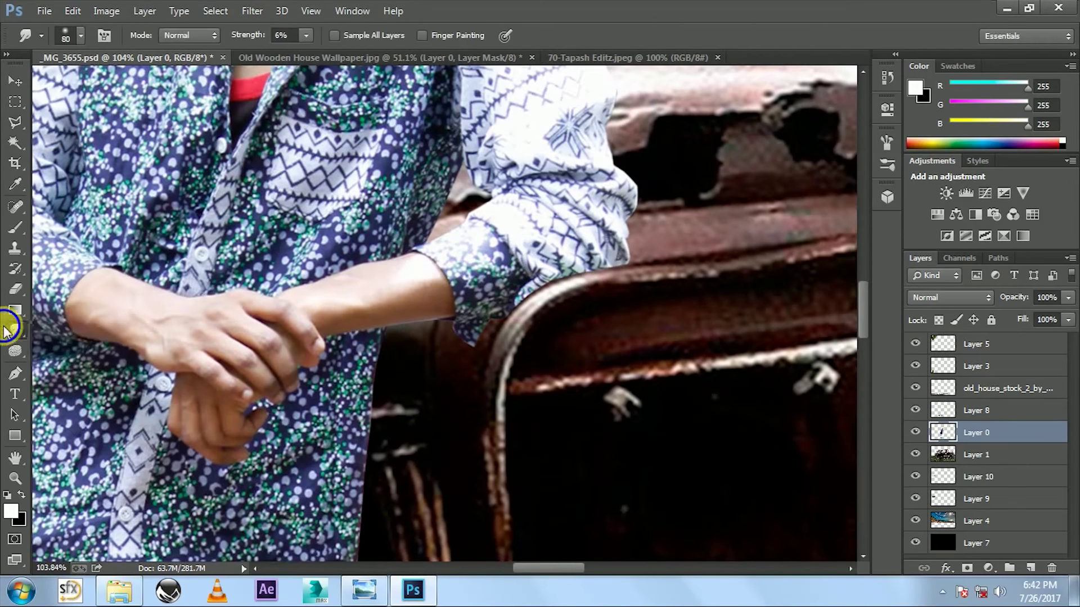
left_click(79, 327)
scroll(463, 313, "up", 2)
scroll(463, 313, "up", 2)
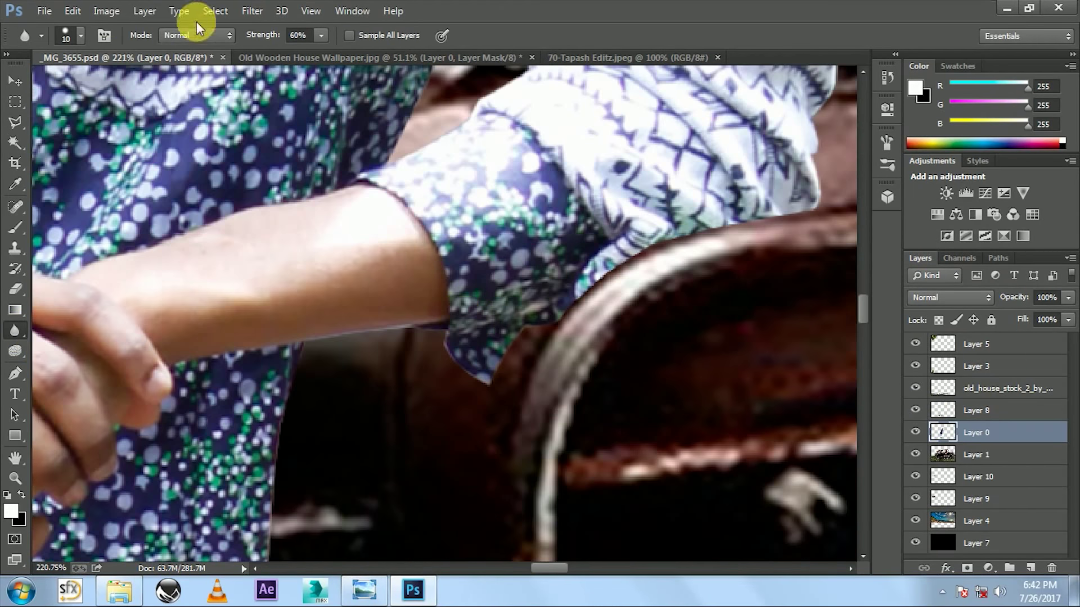
left_click(79, 37)
left_click(312, 38)
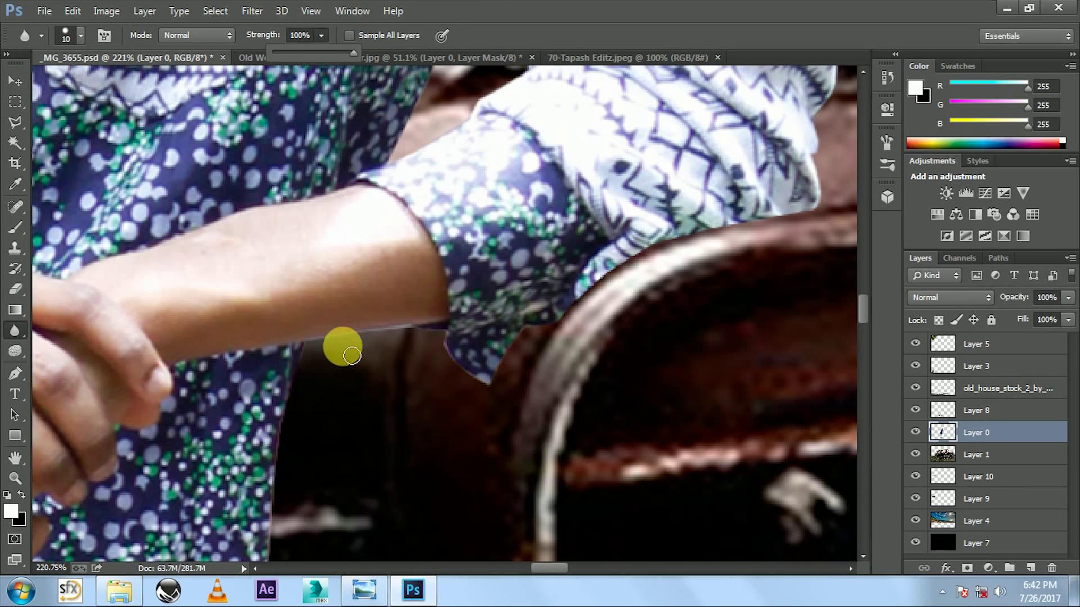
scroll(352, 356, "up", 2)
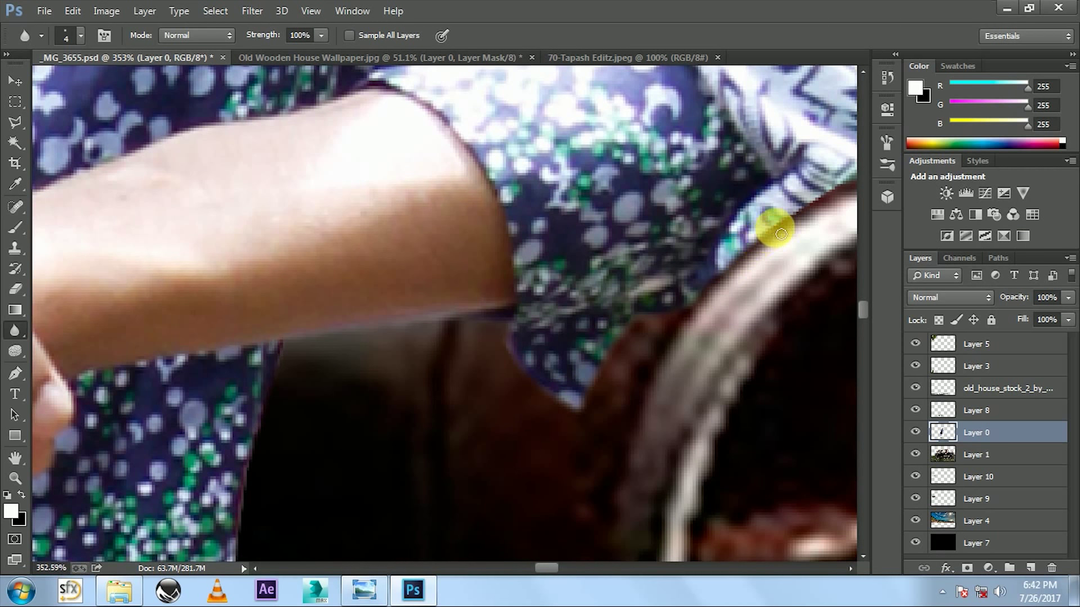
Blur the sleeve and shirt edges where they meet the truck.
left_click_drag(835, 196, 629, 295)
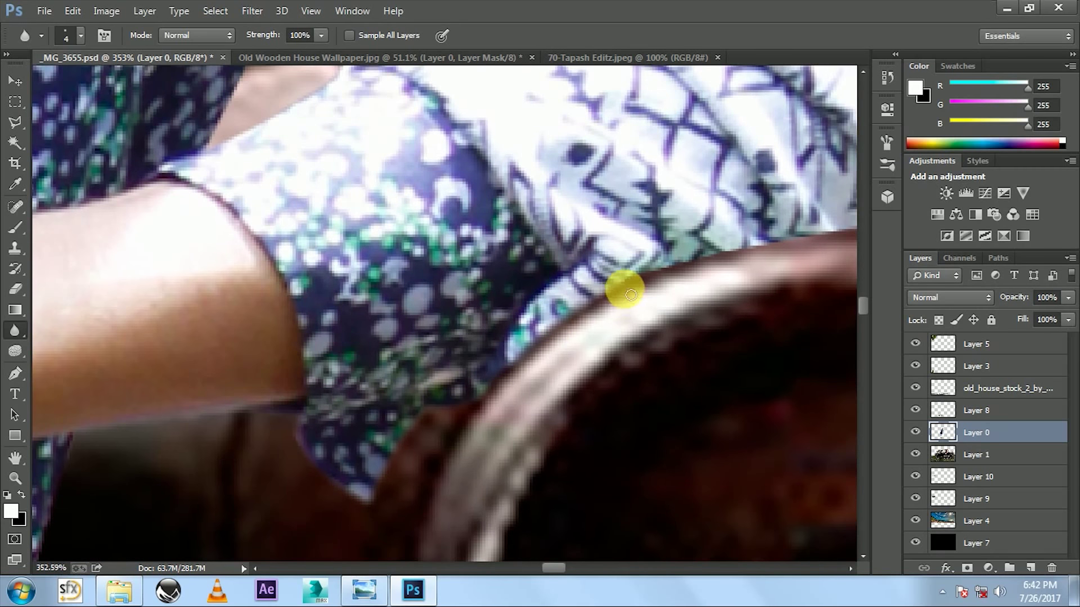
left_click_drag(775, 254, 564, 332)
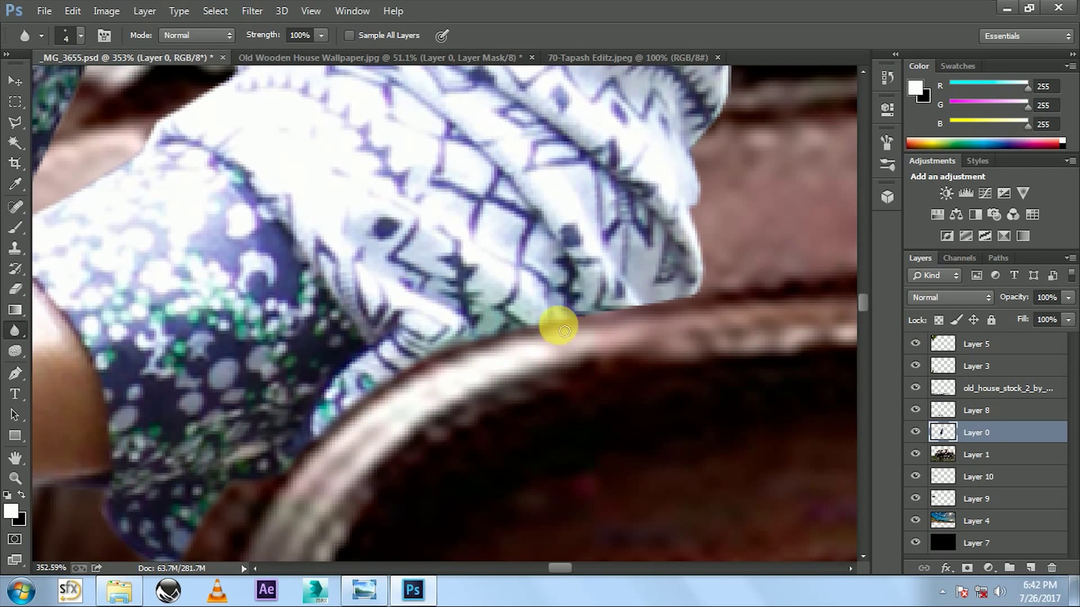
mouse_move(704, 188)
left_mouse_down()
mouse_move(610, 385)
mouse_move(536, 240)
left_mouse_up()
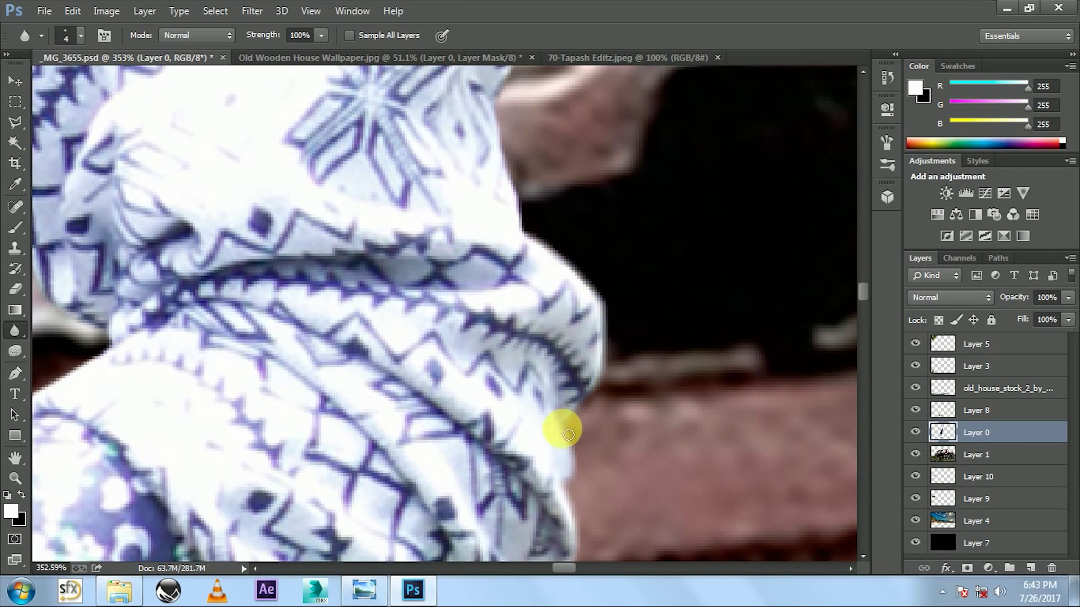
left_click_drag(568, 434, 632, 434)
mouse_move(534, 215)
left_mouse_down()
mouse_move(578, 354)
mouse_move(552, 348)
left_mouse_up()
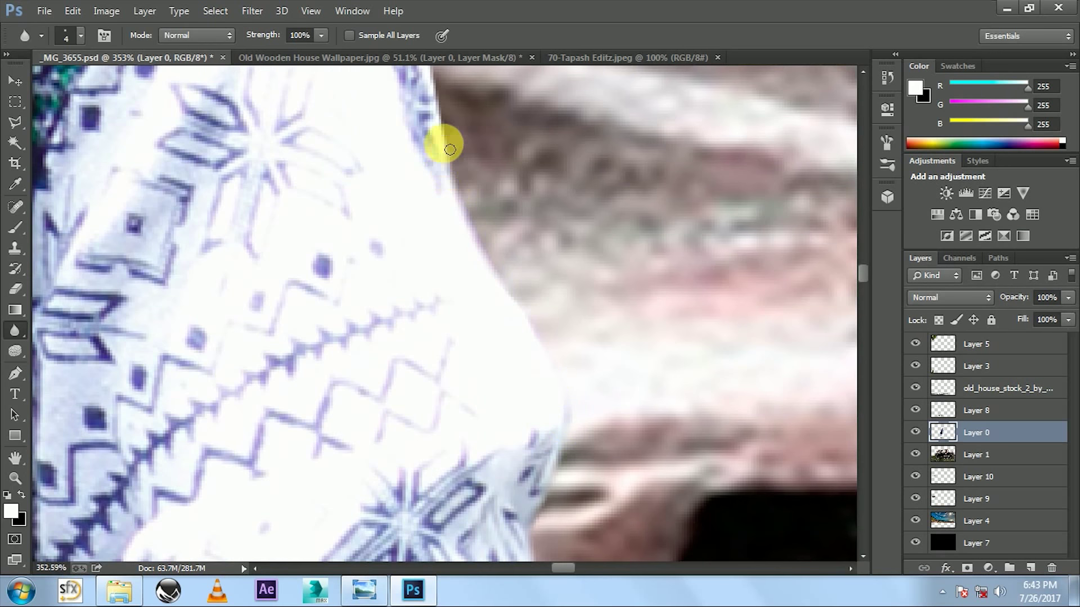
left_click_drag(450, 149, 516, 391)
left_click_drag(487, 261, 546, 486)
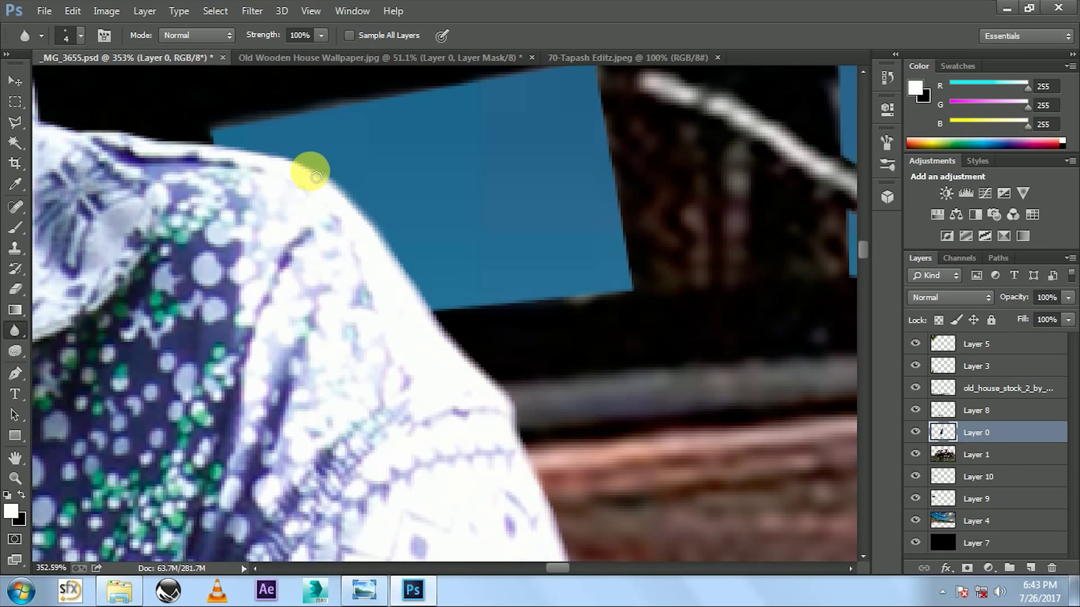
Blur the ear's edge against the sky and the hair above it.
left_click_drag(350, 297, 535, 294)
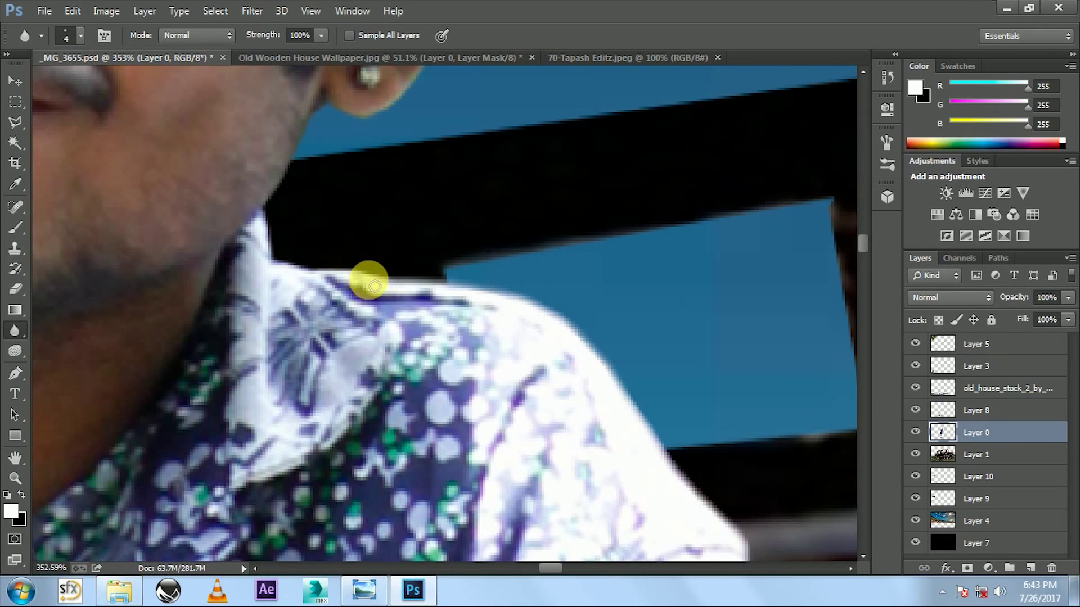
left_click_drag(398, 140, 446, 287)
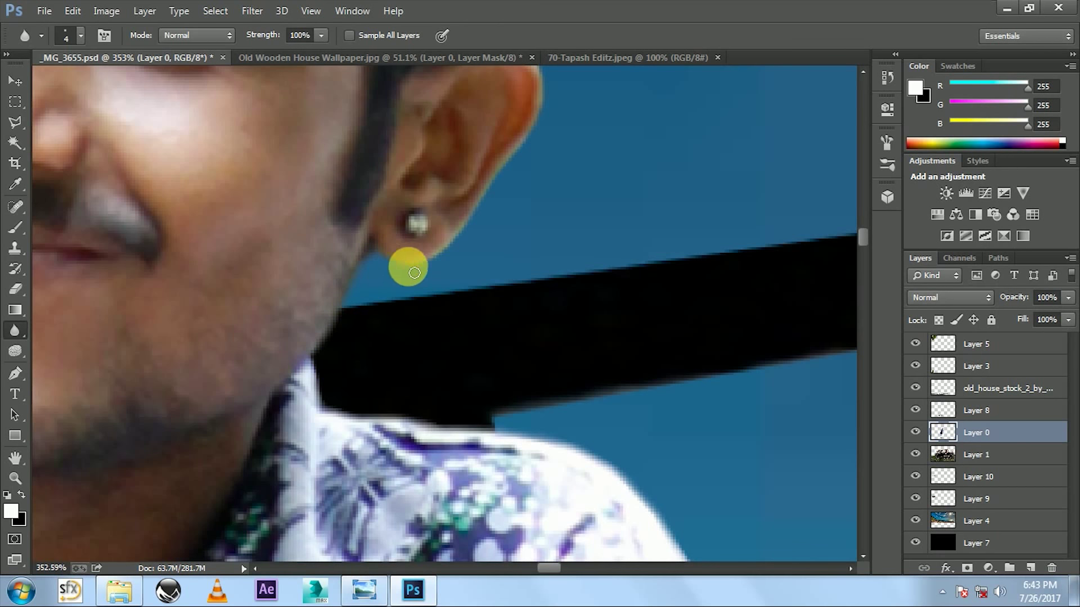
left_click_drag(548, 112, 544, 316)
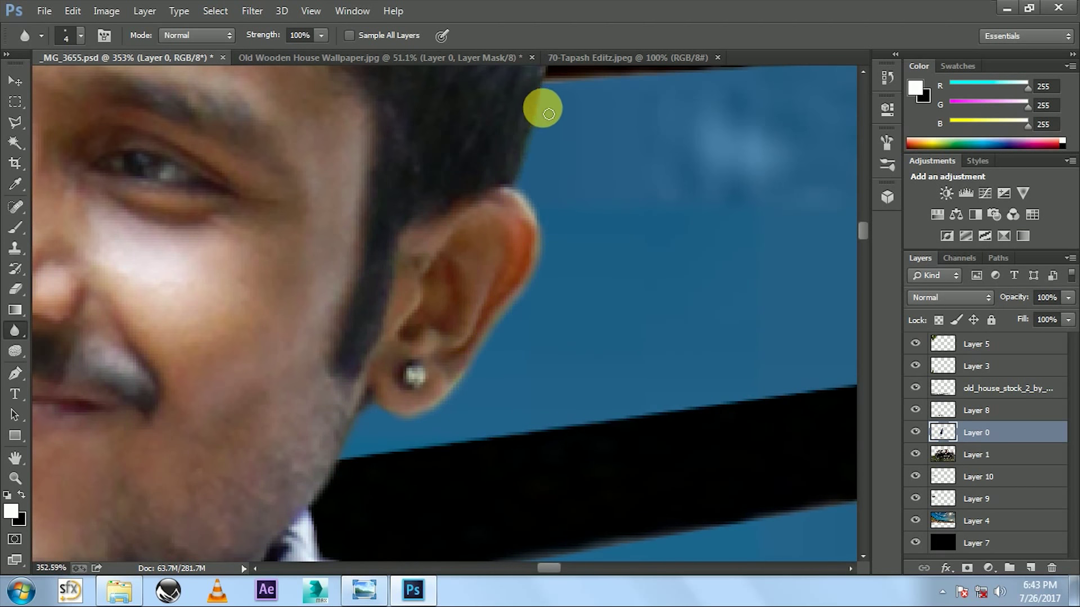
left_click_drag(549, 114, 516, 363)
left_click_drag(570, 115, 595, 433)
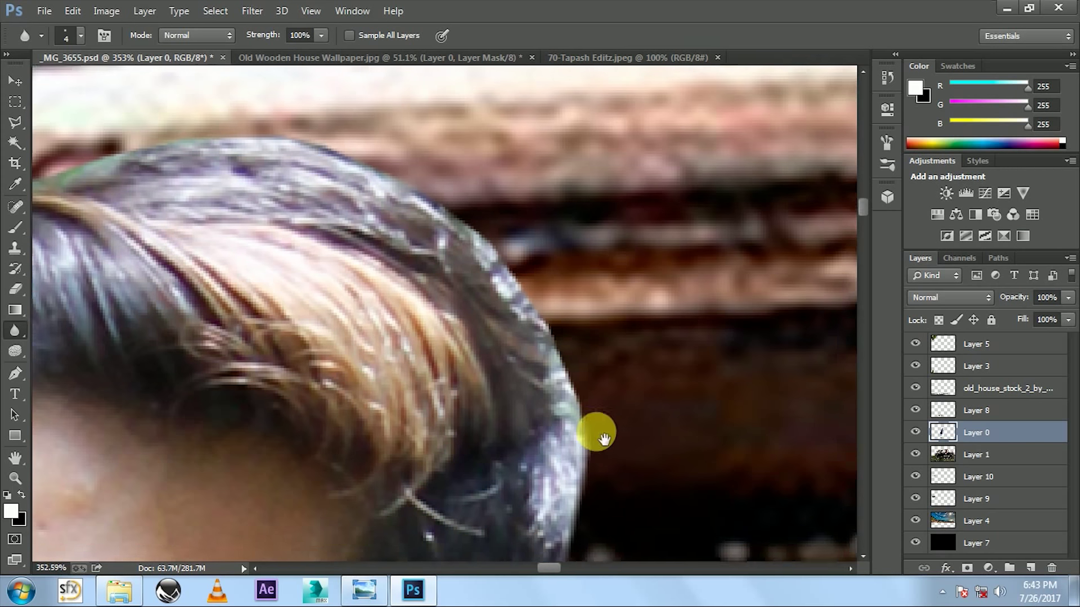
Soften the hair outline across the head and the hairline against the barn.
mouse_move(421, 216)
left_mouse_down()
mouse_move(498, 345)
mouse_move(654, 347)
left_mouse_up()
left_click_drag(524, 309, 346, 330)
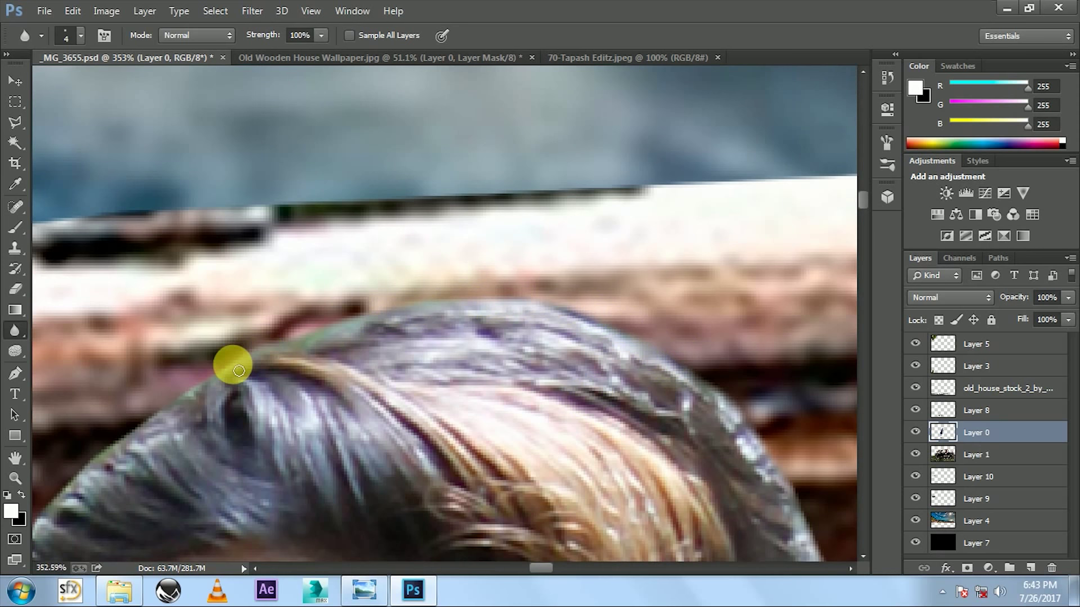
mouse_move(148, 435)
left_mouse_down()
mouse_move(309, 361)
mouse_move(274, 436)
left_mouse_up()
mouse_move(342, 194)
left_mouse_down()
mouse_move(373, 309)
mouse_move(362, 349)
left_mouse_up()
key("l")
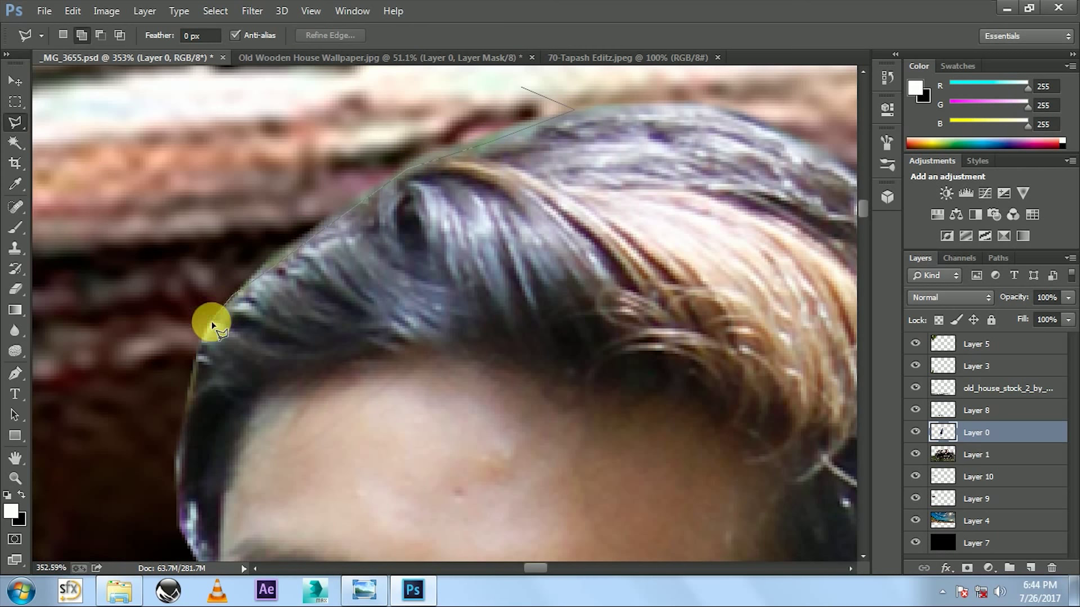
Outline the top of the hair with the Polygonal Lasso, then deselect it.
left_click_drag(201, 371, 265, 309)
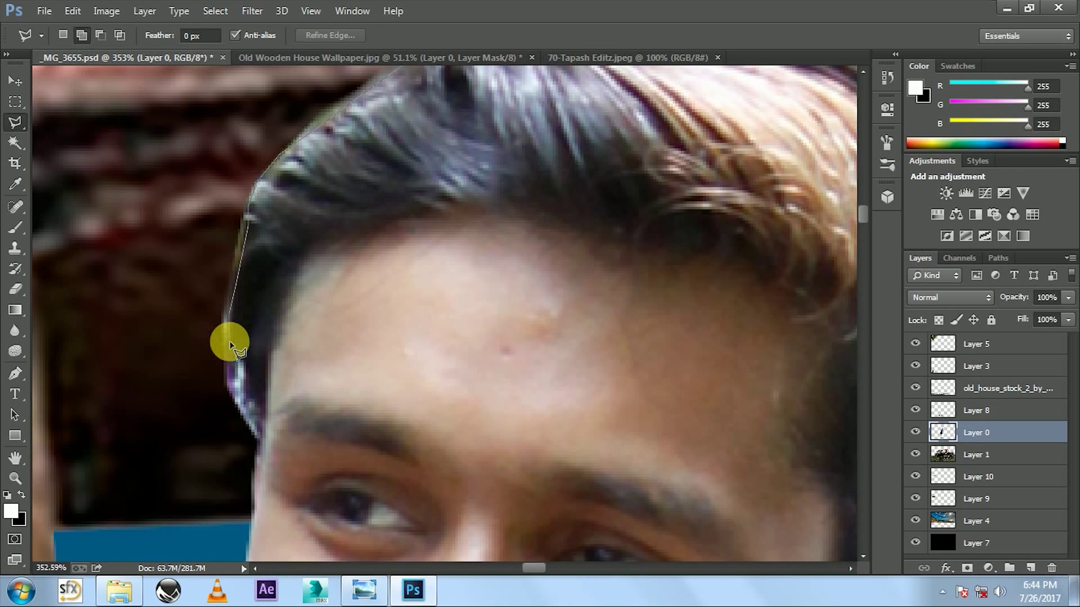
left_click_drag(240, 263, 228, 337)
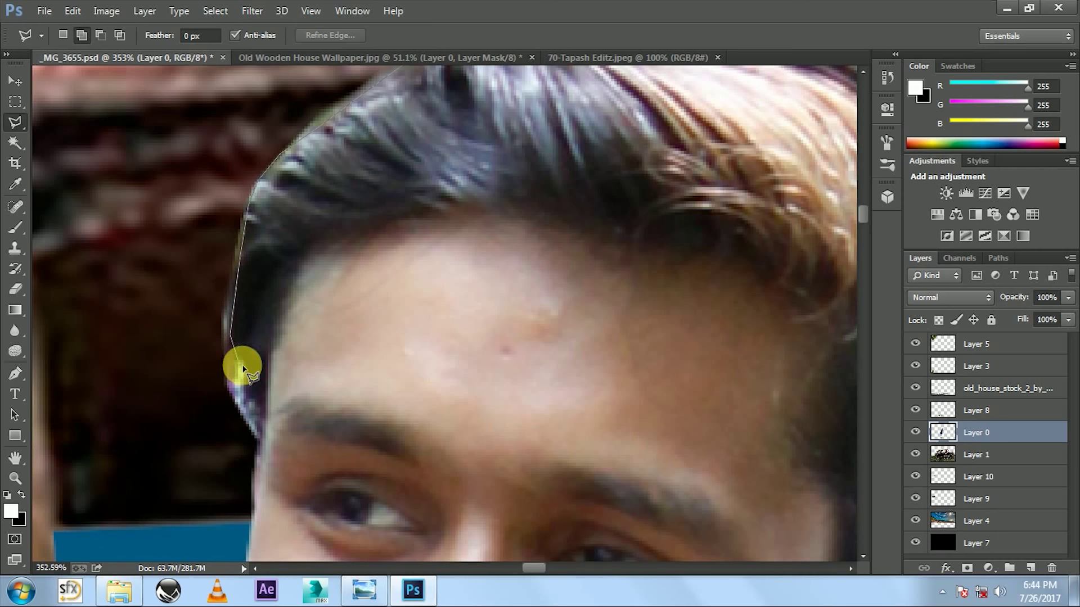
left_click(254, 461)
left_click(120, 229)
scroll(120, 229, "up", 3)
left_click(224, 101)
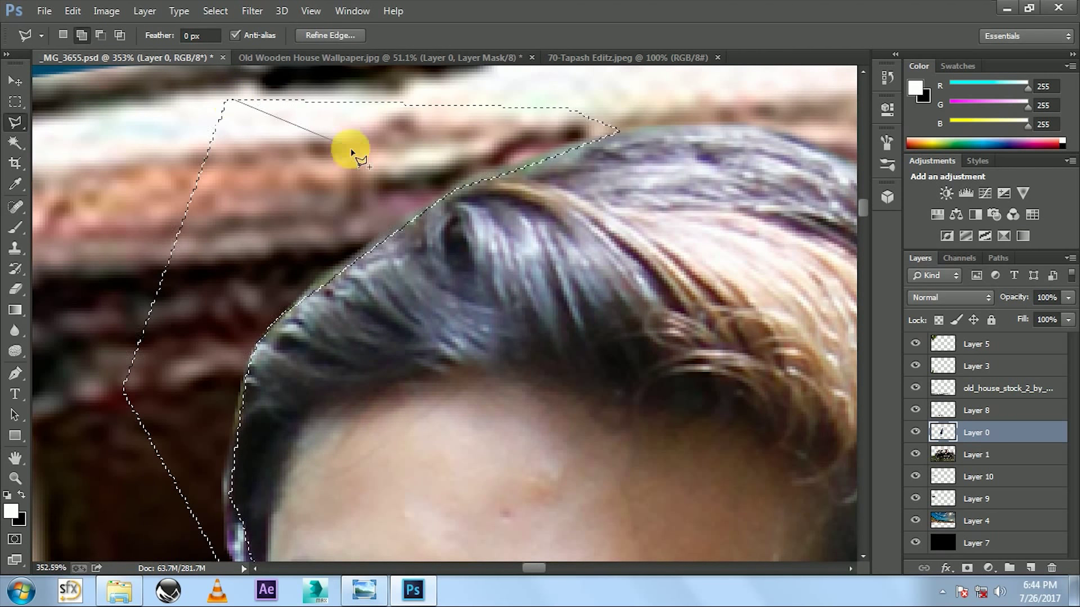
key("ctrl+d")
Switch to the Eraser and hide the sky background and truck layers.
scroll(427, 270, "down", 5)
scroll(433, 277, "down", 3)
scroll(436, 275, "down", 2)
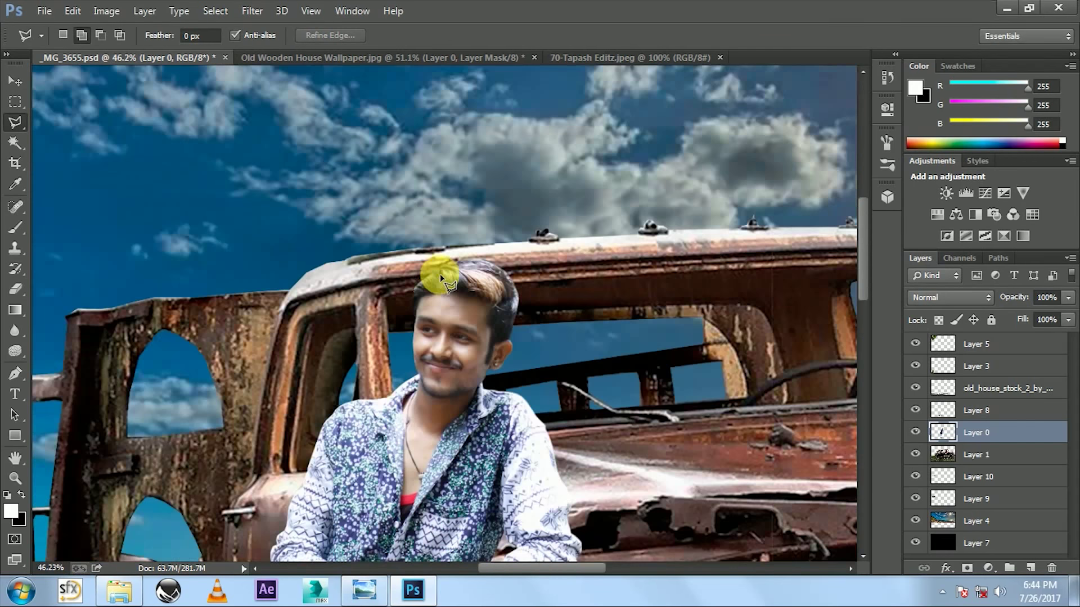
scroll(436, 273, "down", 1)
key("e")
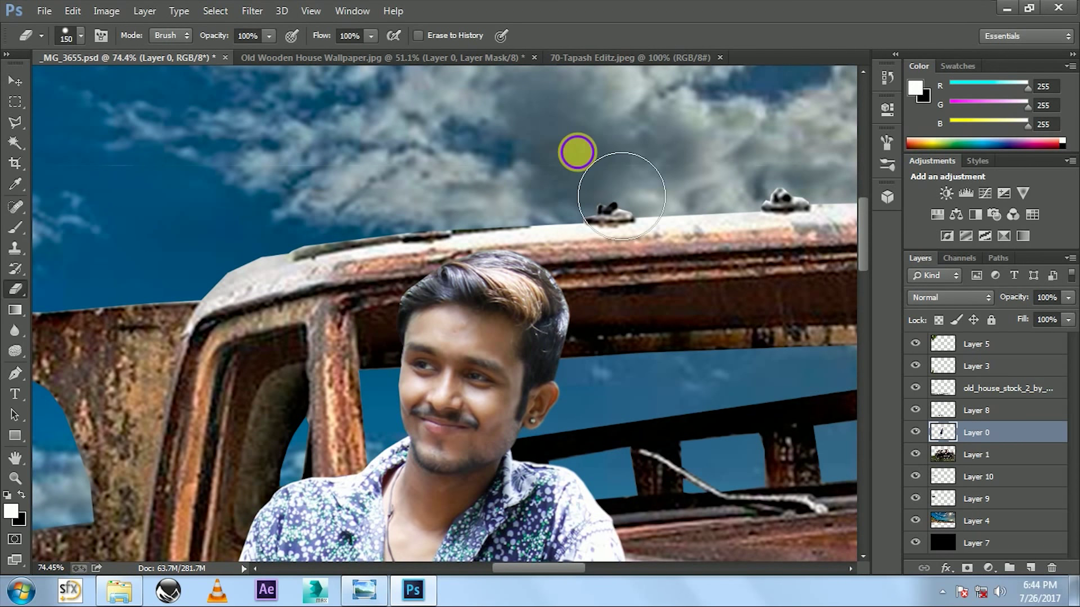
left_click(915, 521)
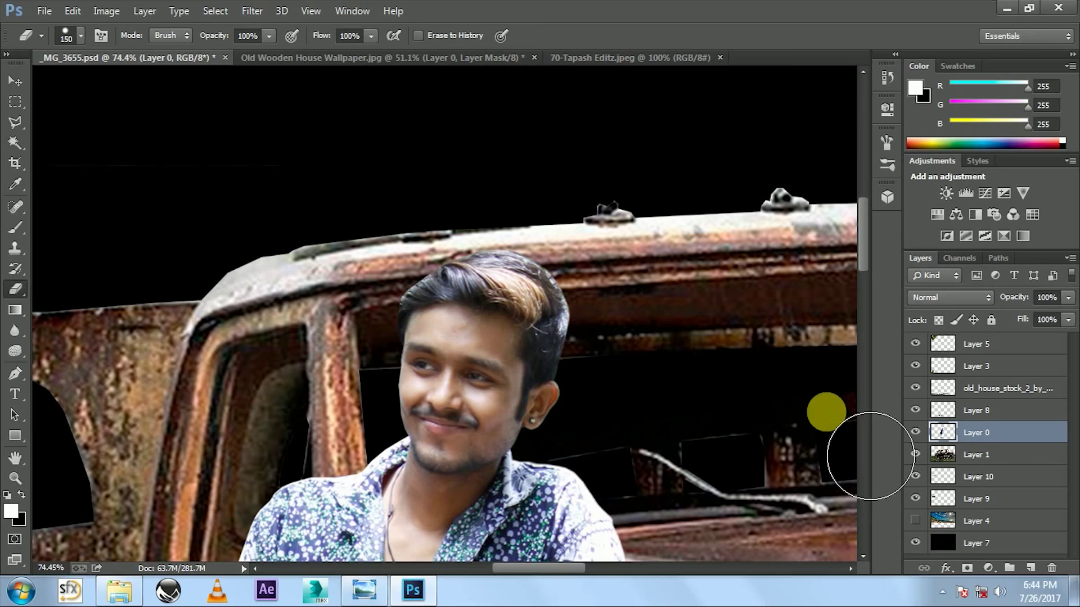
left_click(915, 454)
scroll(542, 346, "down", 3)
Show the truck layer again and hide the man's Layer 0.
scroll(547, 345, "up", 3)
scroll(549, 344, "up", 2)
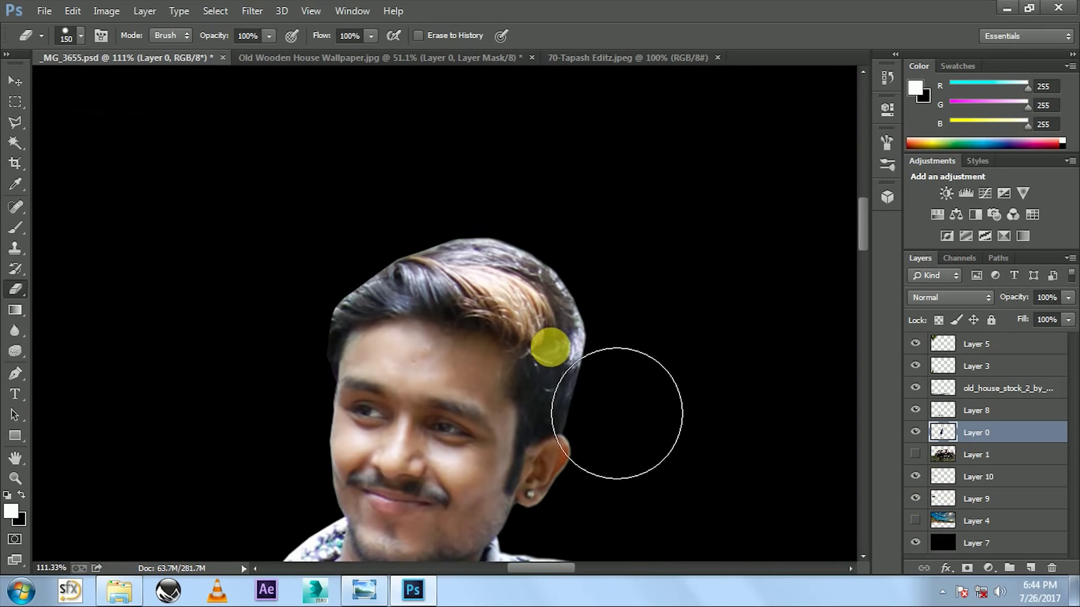
scroll(550, 345, "up", 3)
left_click(915, 454)
scroll(550, 250, "down", 2)
scroll(670, 424, "down", 1)
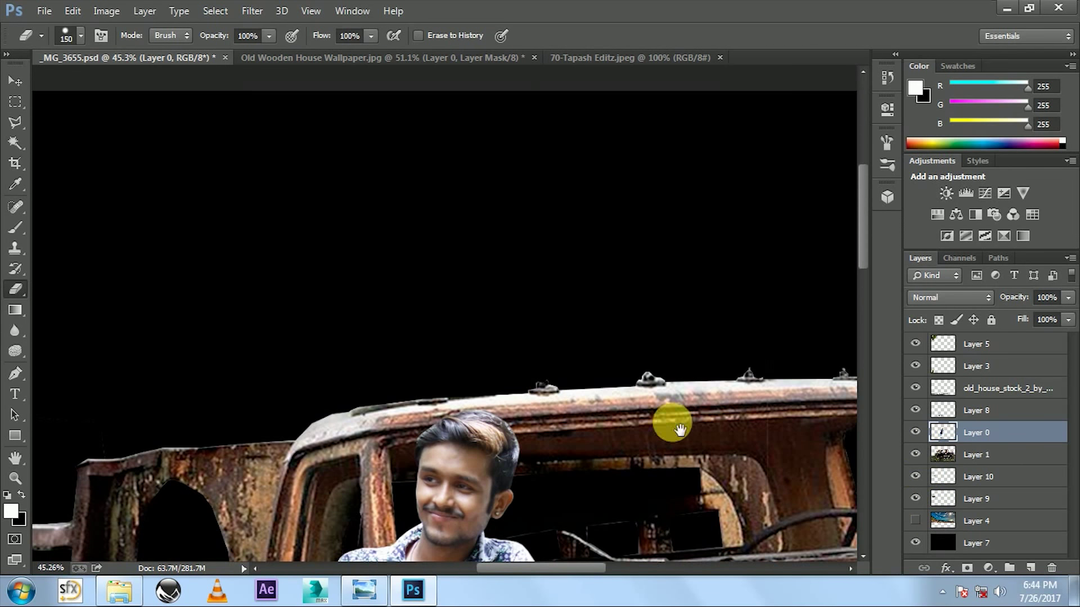
left_click(915, 433)
scroll(444, 362, "down", 2)
scroll(410, 314, "up", 1)
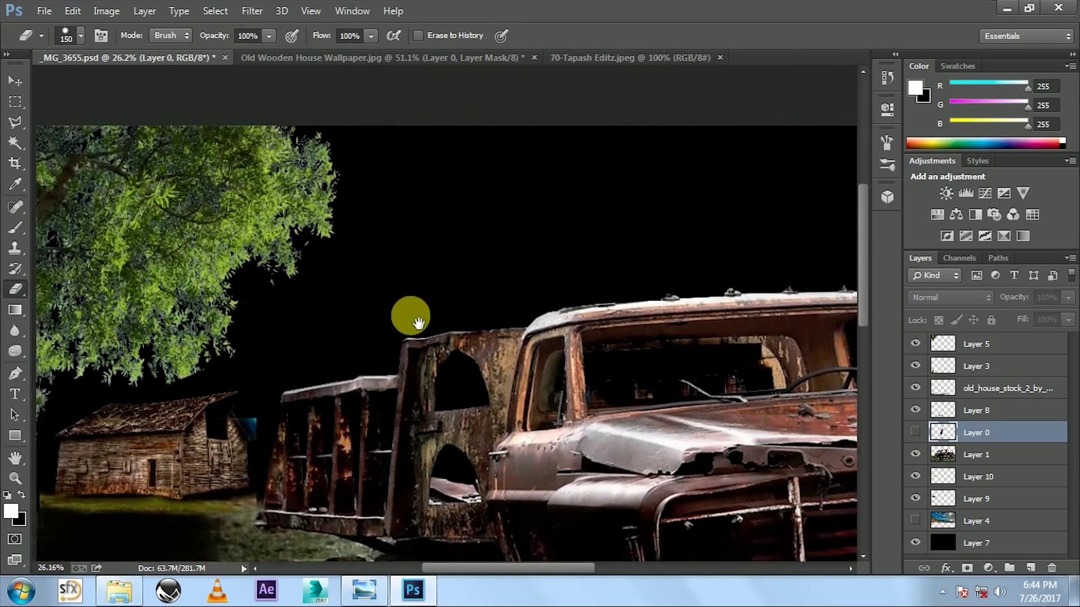
scroll(413, 320, "up", 1)
scroll(417, 324, "up", 2)
Use Move-tool right-clicks to activate Layer 1, then Layer 9, then Layer 10.
key("v")
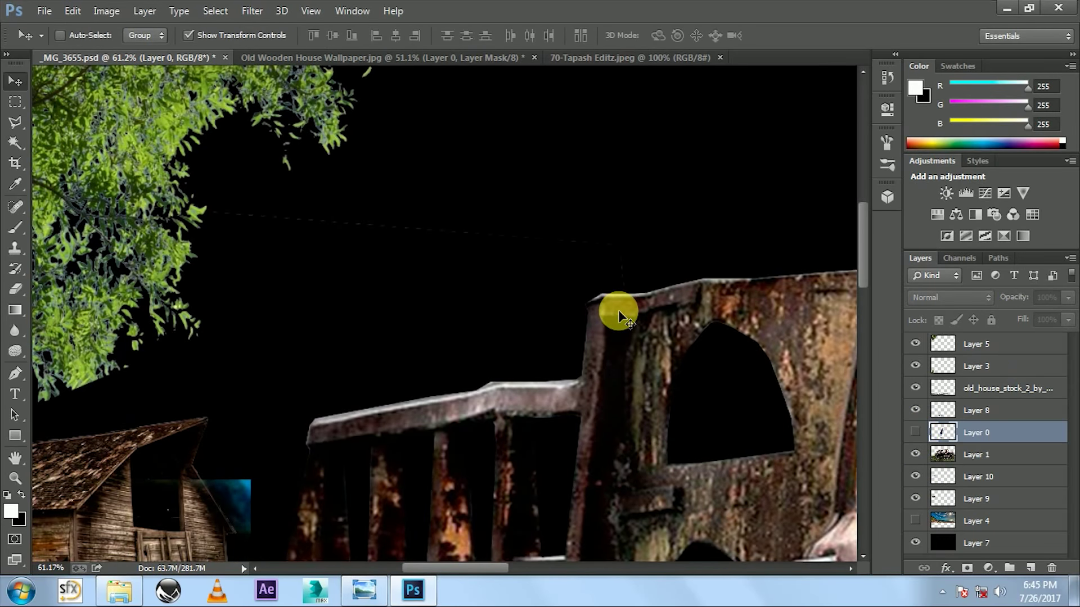
right_click(636, 323)
left_click(659, 323)
right_click(178, 432)
left_click(216, 437)
key("e")
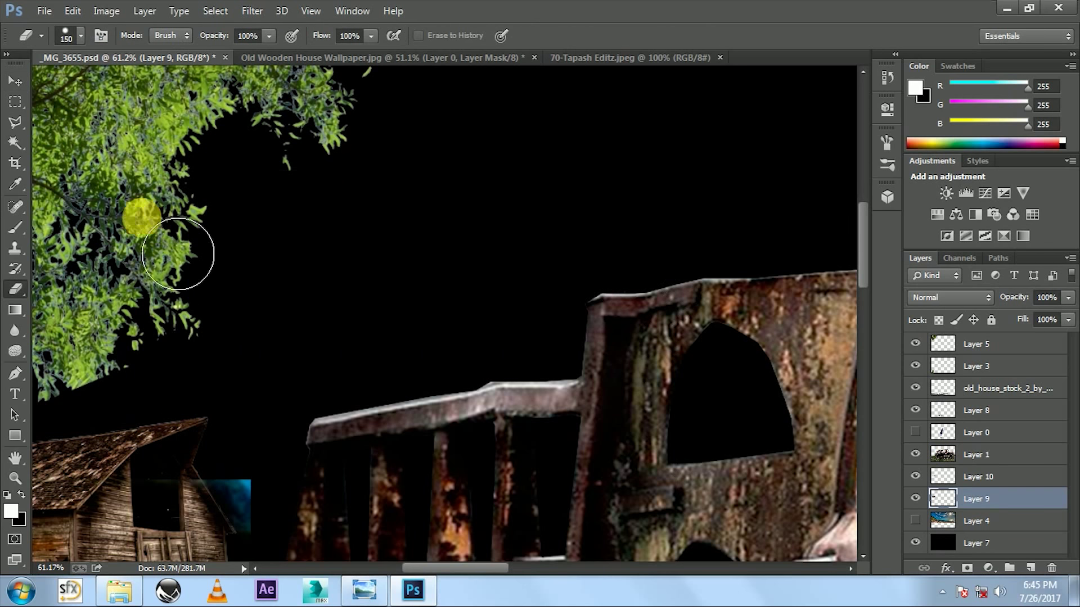
scroll(140, 217, "down", 1)
right_click(392, 283)
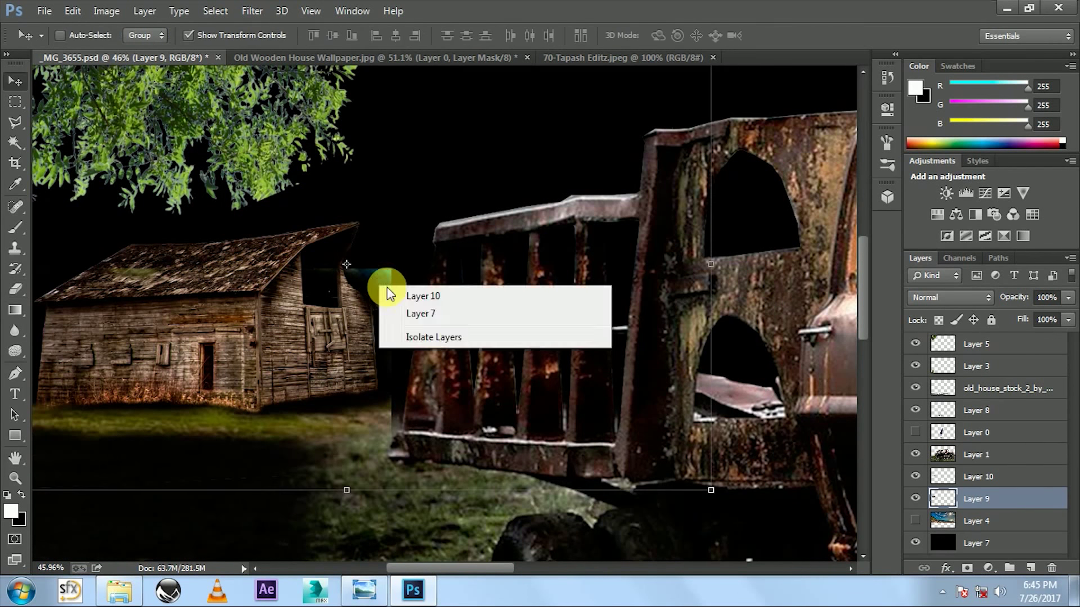
left_click(413, 294)
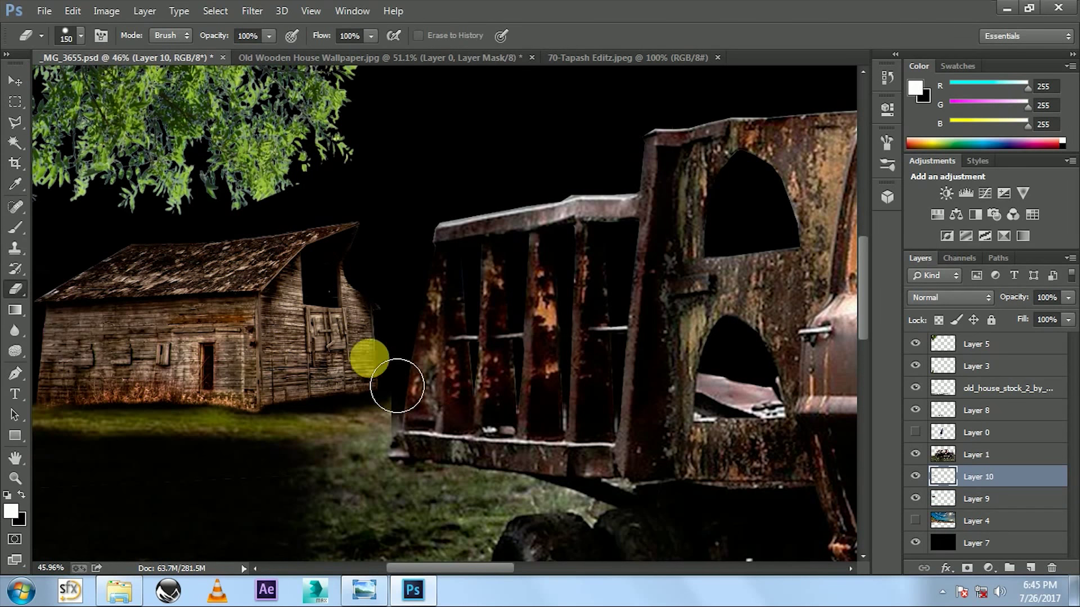
Toggle the truck layer off and on and show the man's layer again.
scroll(441, 318, "down", 2)
left_click(916, 454)
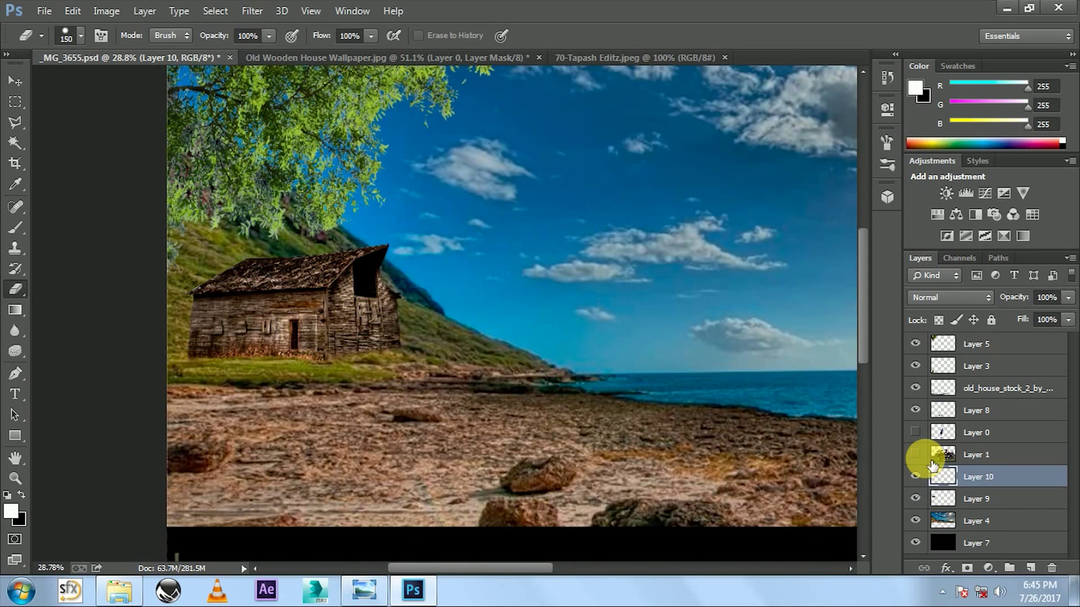
left_click(916, 454)
left_click(916, 431)
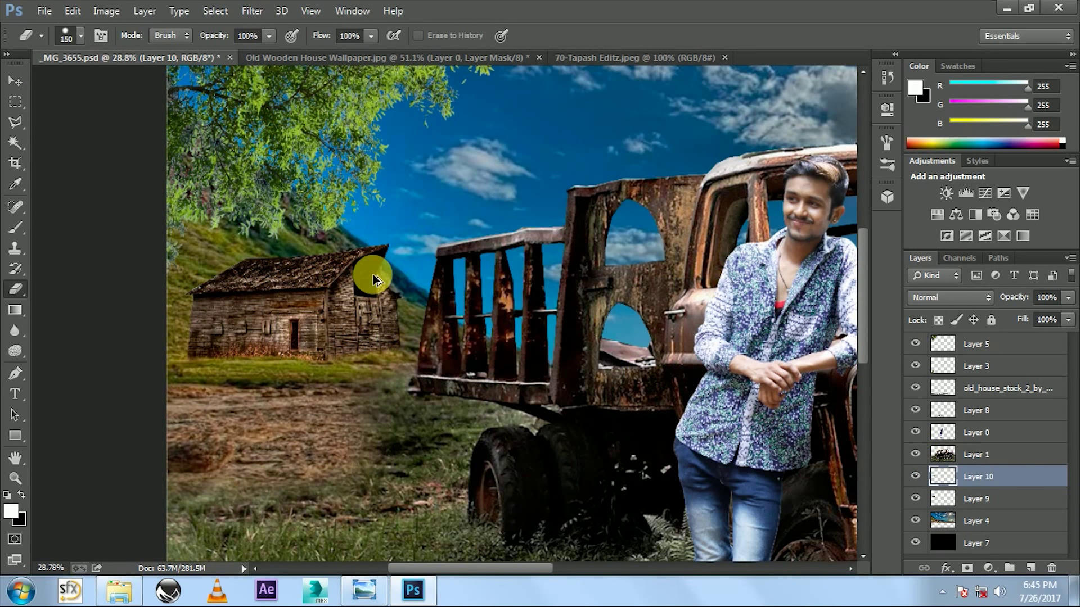
scroll(421, 288, "up", 2)
scroll(421, 287, "up", 1)
Cycle active layers with Alt+bracket keys and reselect Layer 10 via right-click.
key("alt+bracketright")
key("alt+bracketright")
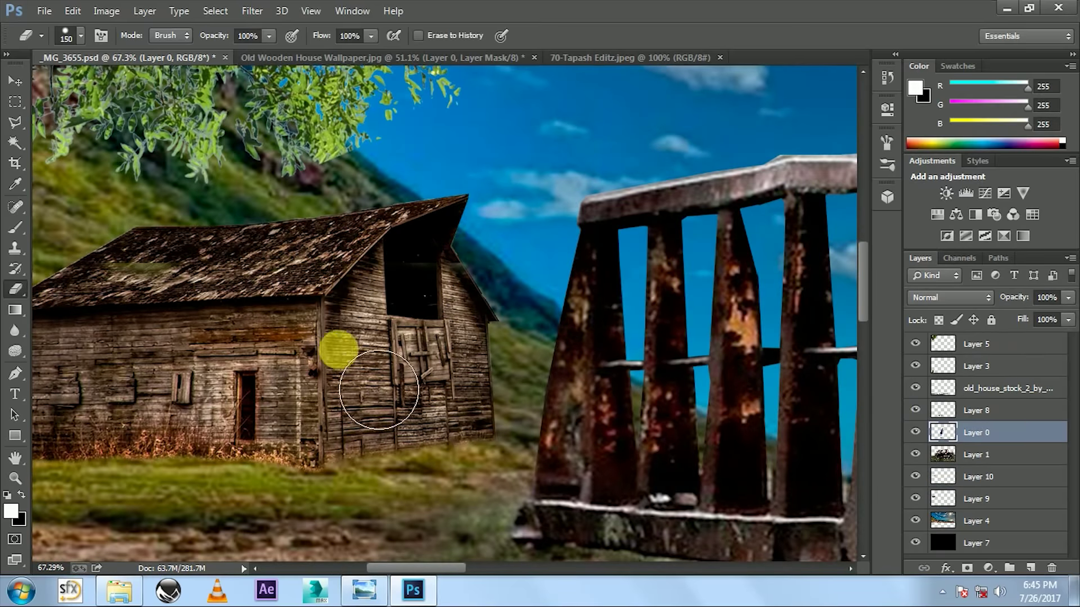
key("v")
key("alt+bracketleft")
key("alt+bracketleft")
key("e")
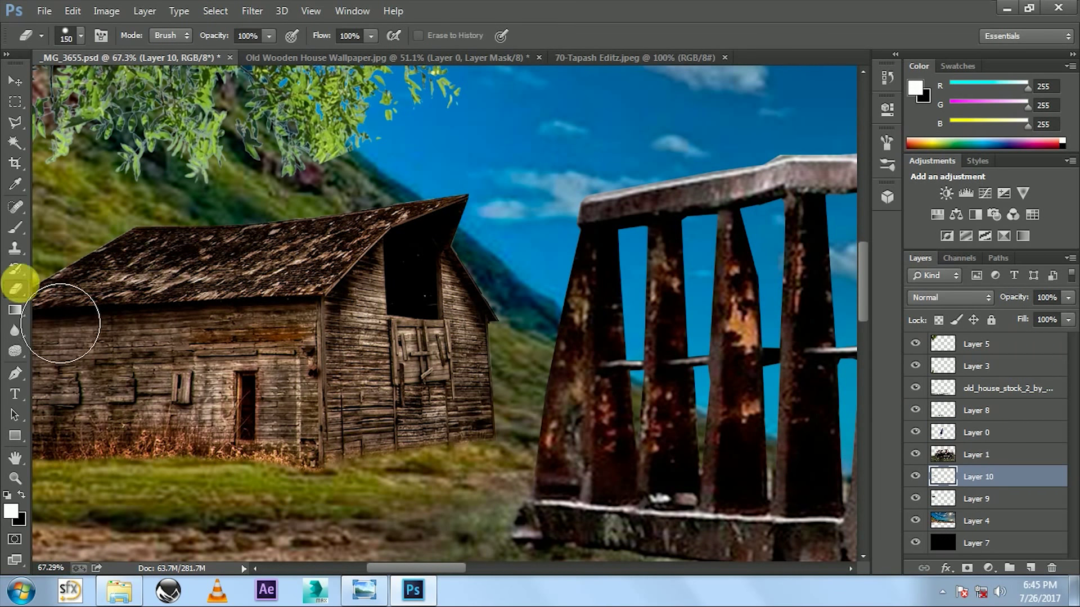
key("alt+bracketright")
key("alt+bracketright")
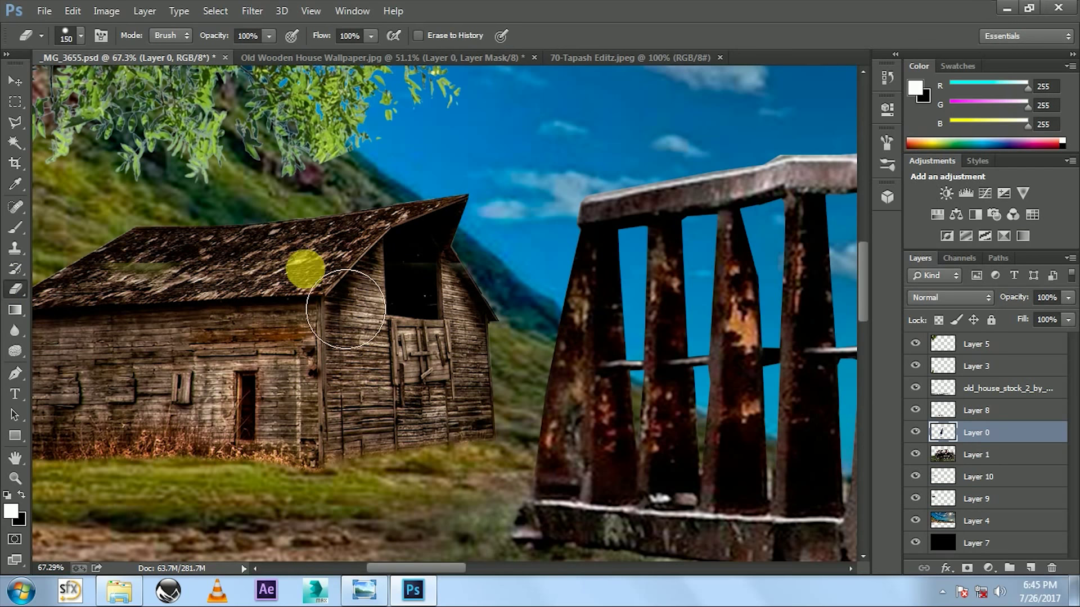
key("v")
right_click(184, 272)
left_click(200, 282)
key("e")
Hide Layers 5 to 0 and the sky, fit the canvas, and show only the barn.
left_click_drag(515, 307, 683, 275)
left_click_drag(915, 344, 917, 503)
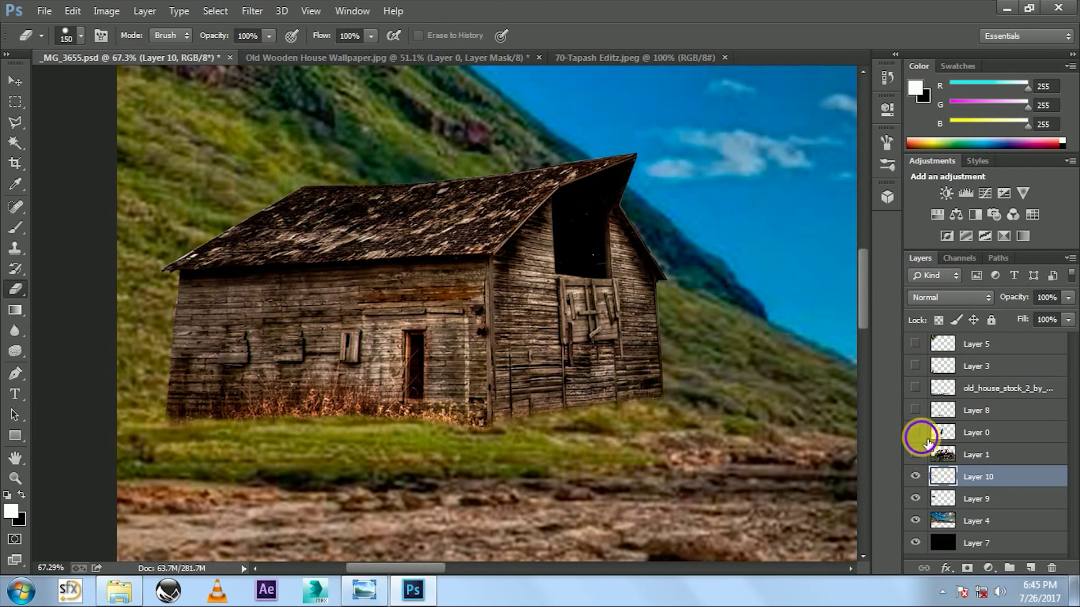
left_click(915, 521)
key("ctrl+0")
left_click(915, 499)
scroll(208, 338, "up", 3)
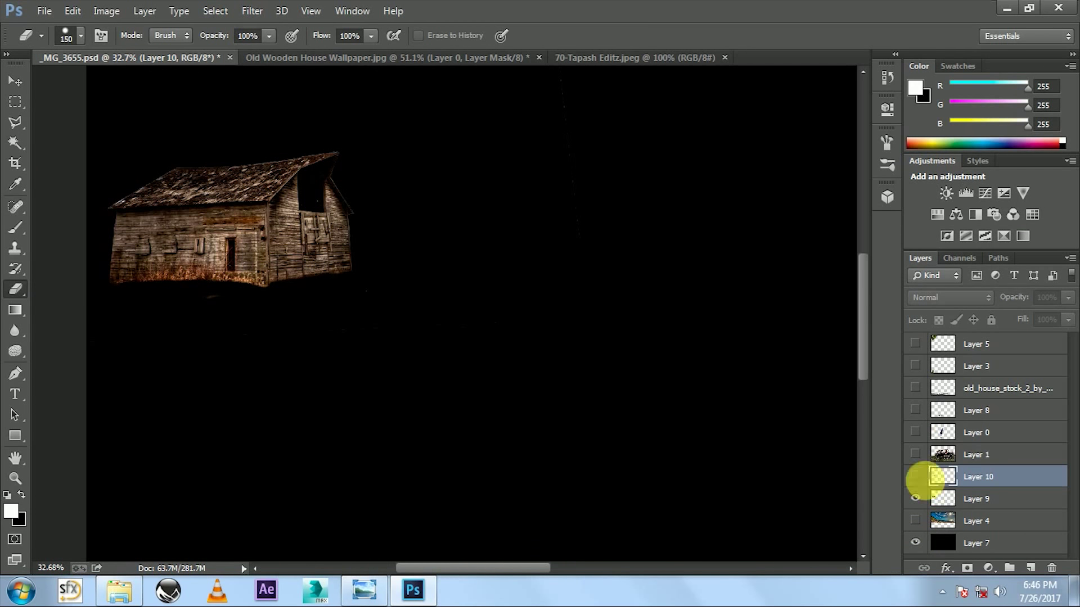
Hide the barn's Layer 9 and briefly check the Layer 10 grass strip.
left_click(983, 503)
left_click_drag(579, 253, 586, 425)
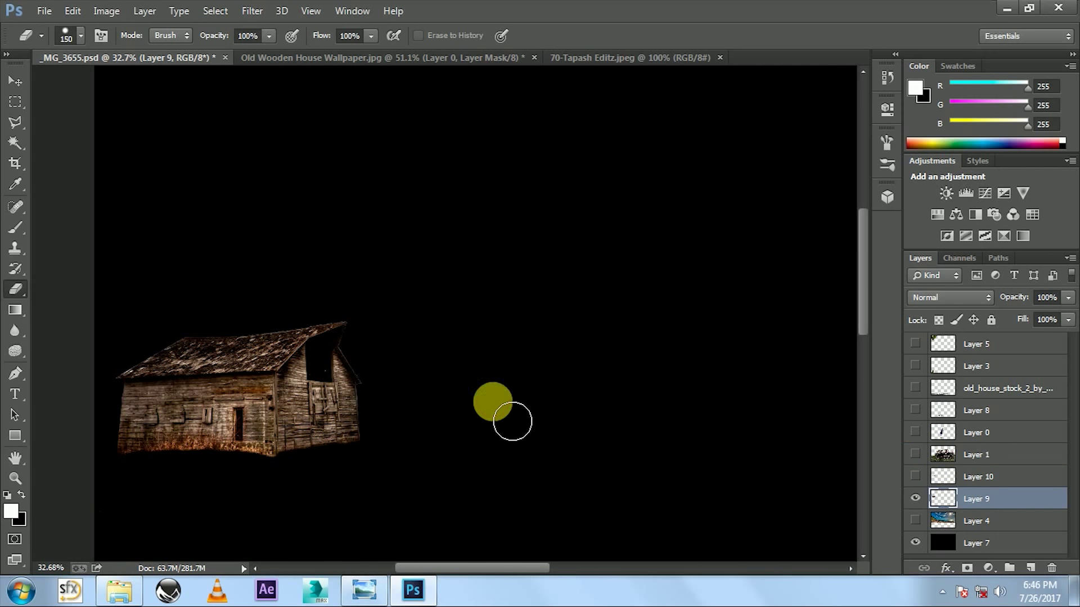
left_click(915, 499)
left_click(915, 476)
left_click(915, 476)
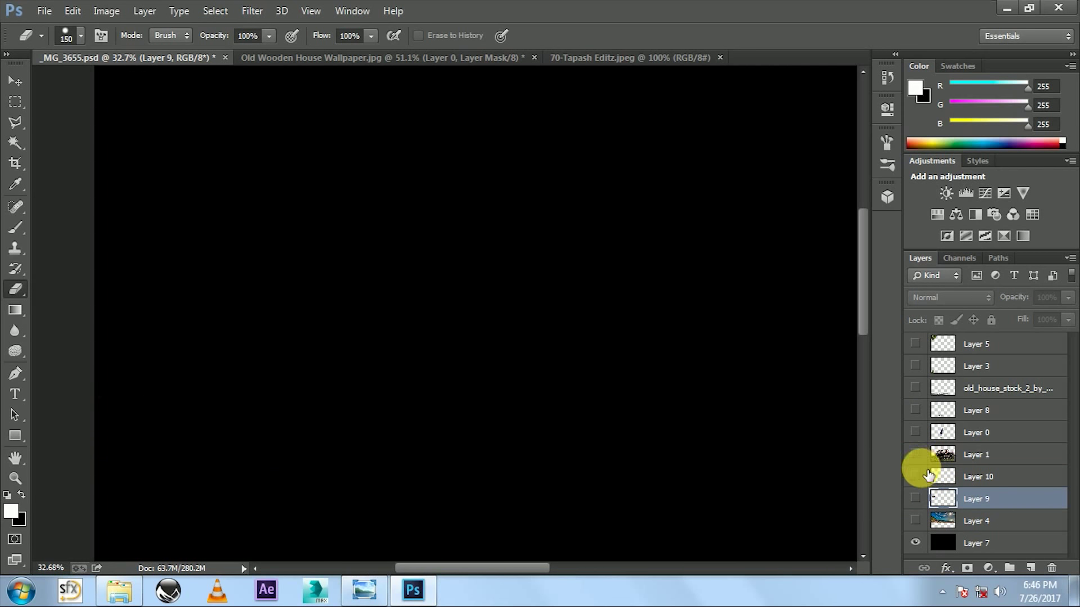
Show the truck's Layer 1 and the man's Layer 0, toggling the man to compare.
left_click(915, 455)
scroll(598, 356, "down", 2)
left_click(915, 432)
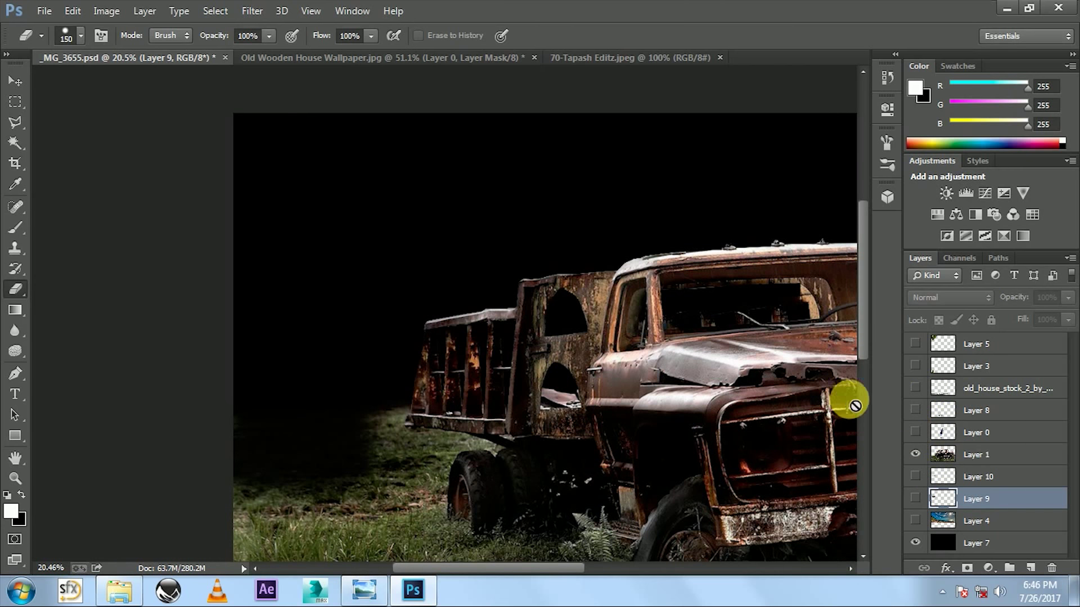
left_click(916, 431)
scroll(591, 294, "down", 2)
scroll(622, 309, "up", 3)
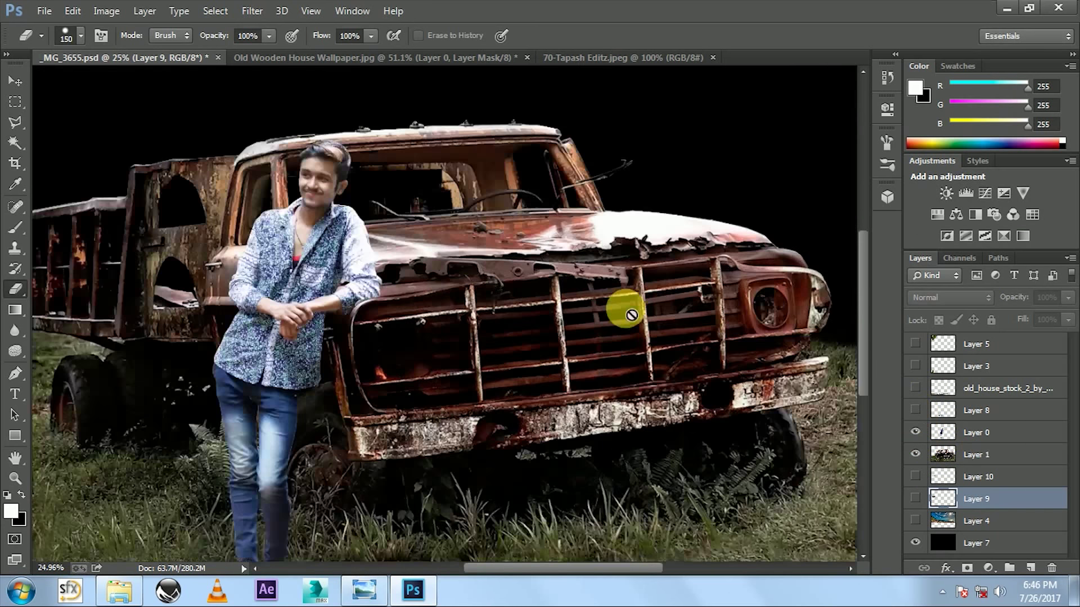
left_click(915, 433)
left_click(915, 433)
scroll(349, 229, "up", 3)
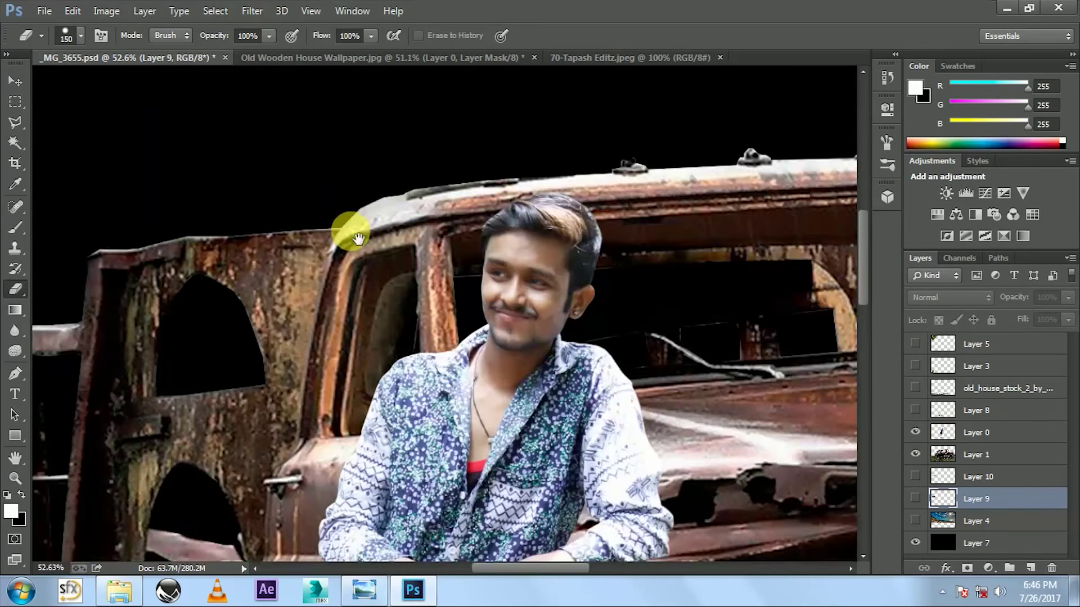
scroll(451, 289, "down", 2)
Pan and zoom in on the truck's front end.
mouse_move(451, 289)
left_mouse_down()
mouse_move(718, 285)
mouse_move(407, 406)
left_mouse_up()
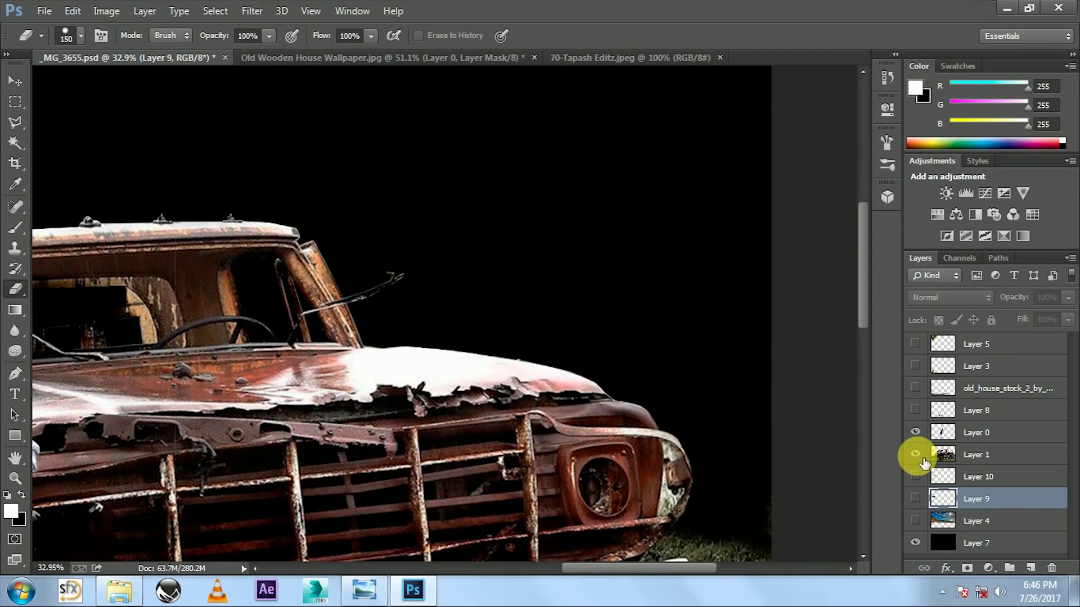
scroll(360, 292, "up", 2)
scroll(429, 306, "up", 2)
scroll(412, 317, "up", 1)
scroll(426, 350, "up", 1)
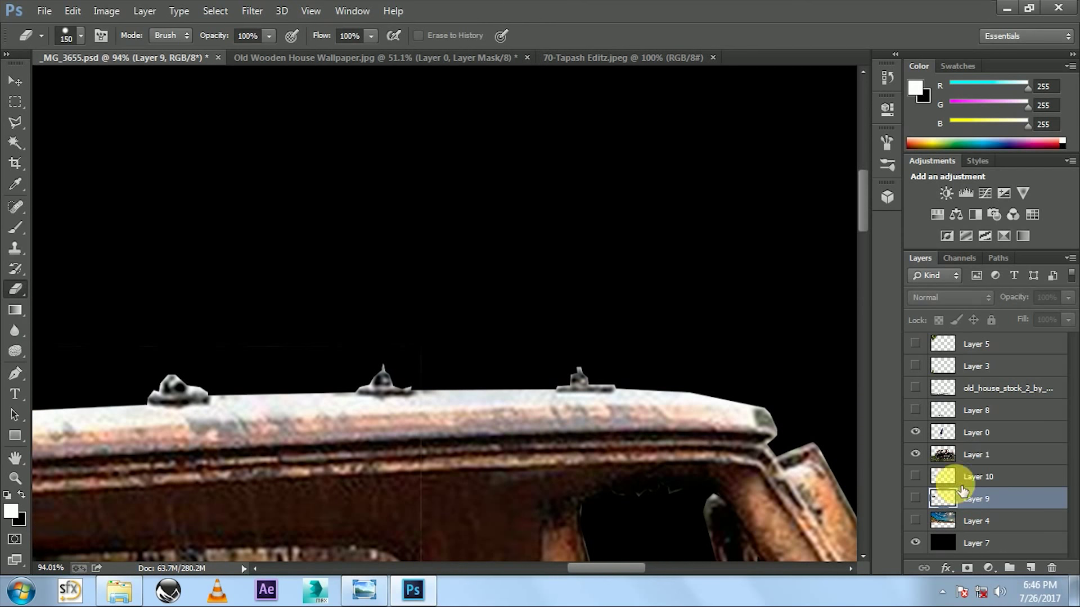
Select Layer 0 and hide Layer 1 to see the man's cutout alone.
left_click(976, 432)
scroll(298, 383, "down", 1)
left_click_drag(289, 410, 462, 289)
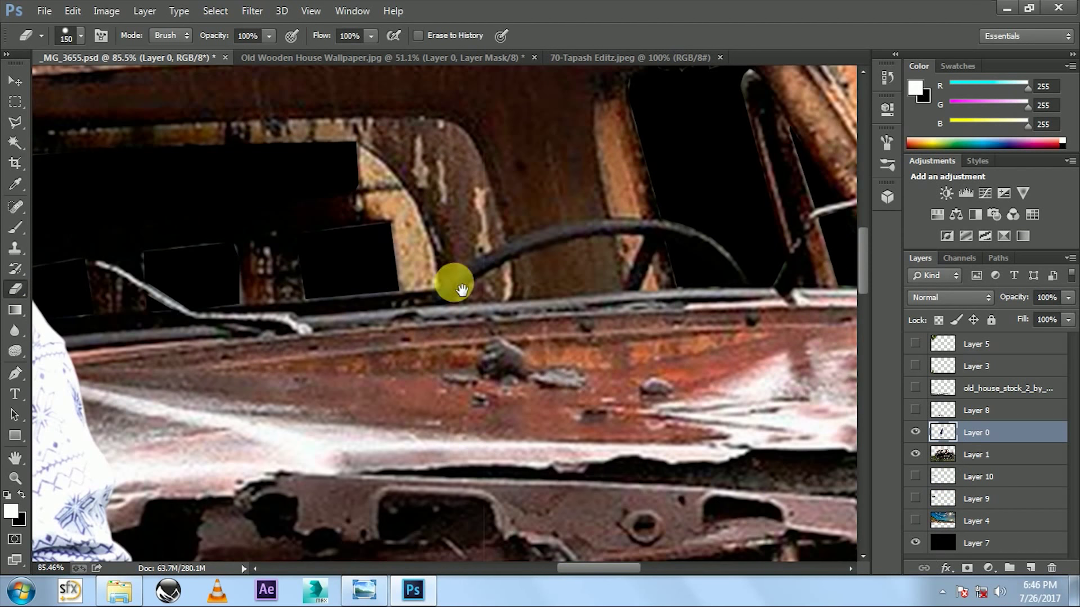
left_click(916, 455)
Pan and zoom over the man's figure from head to legs to inspect the cutout.
scroll(617, 229, "down", 5)
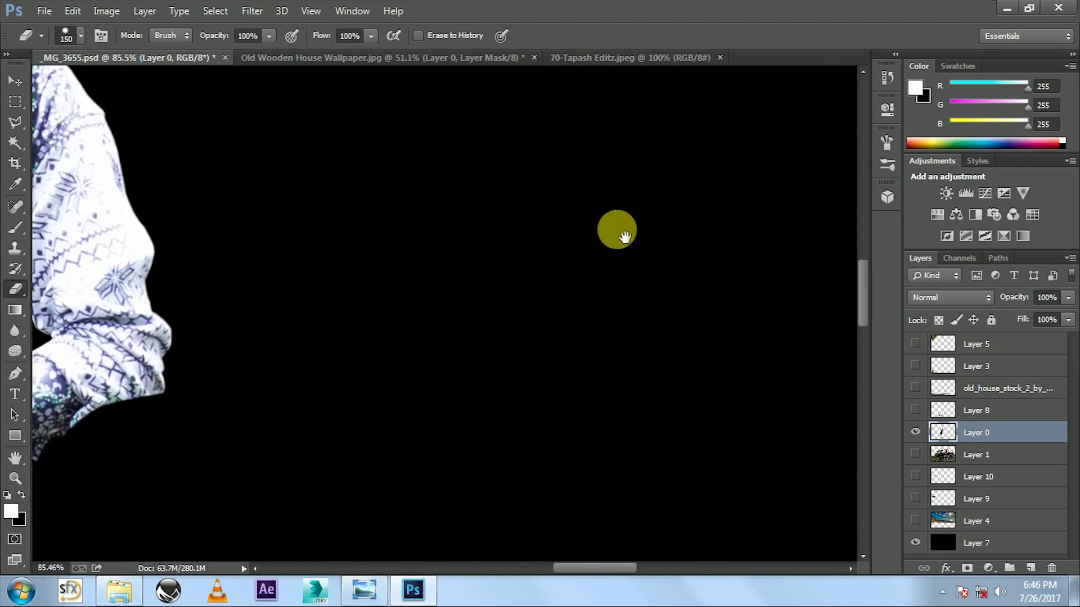
scroll(570, 388, "down", 3)
scroll(590, 337, "down", 4)
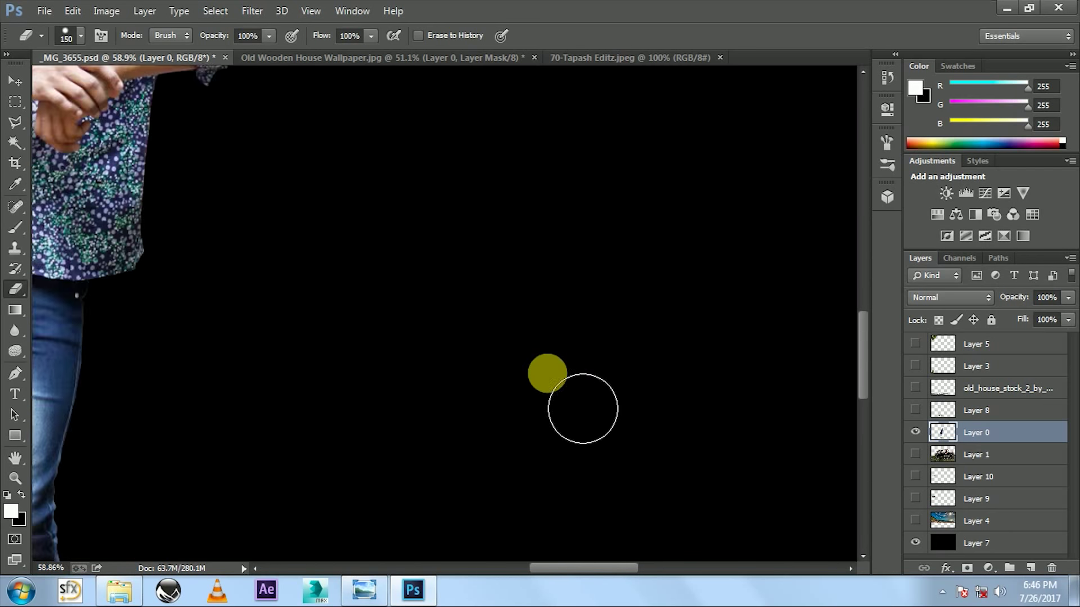
scroll(545, 289, "down", 3)
mouse_move(477, 379)
left_mouse_down()
mouse_move(523, 438)
mouse_move(647, 325)
mouse_move(458, 482)
left_mouse_up()
scroll(482, 187, "up", 2)
scroll(586, 320, "up", 2)
scroll(559, 327, "up", 1)
left_click_drag(559, 326, 506, 260)
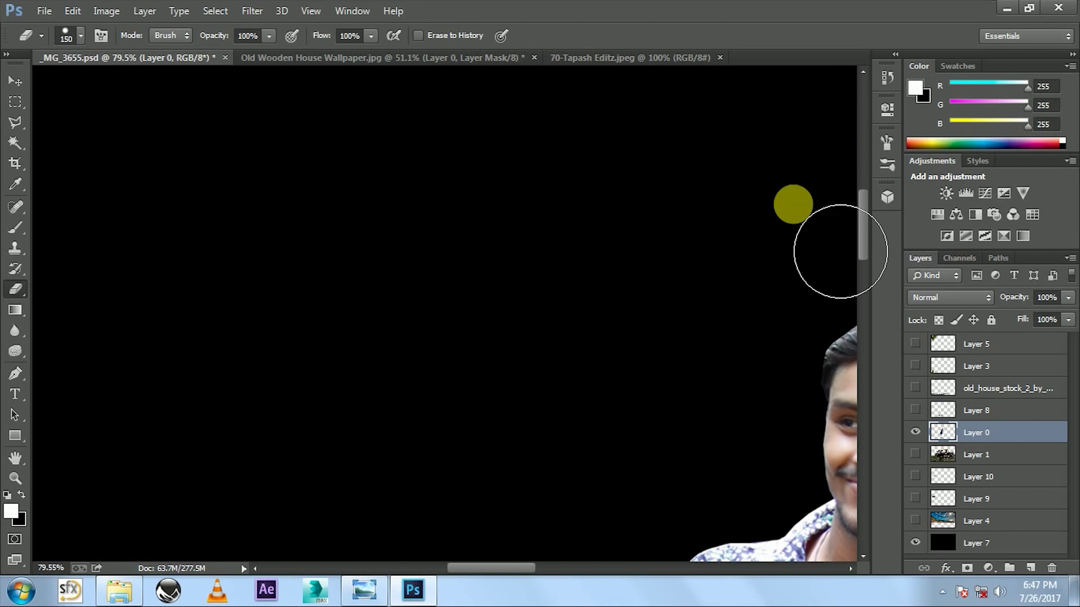
left_click_drag(658, 242, 424, 262)
scroll(272, 338, "up", 2)
left_click_drag(272, 338, 472, 202)
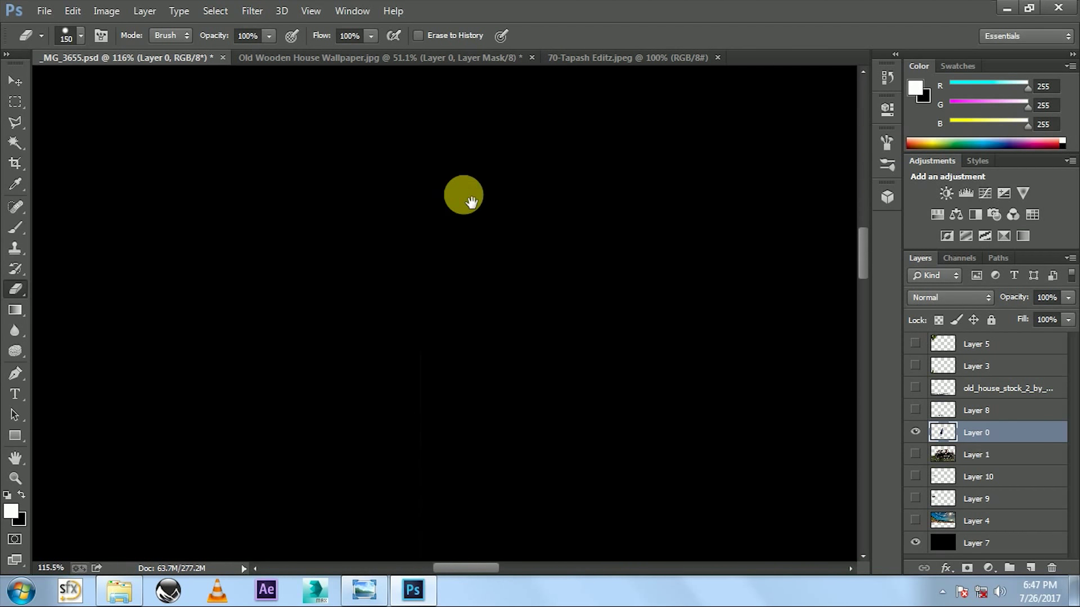
left_click_drag(469, 509, 489, 436)
left_click_drag(422, 501, 494, 366)
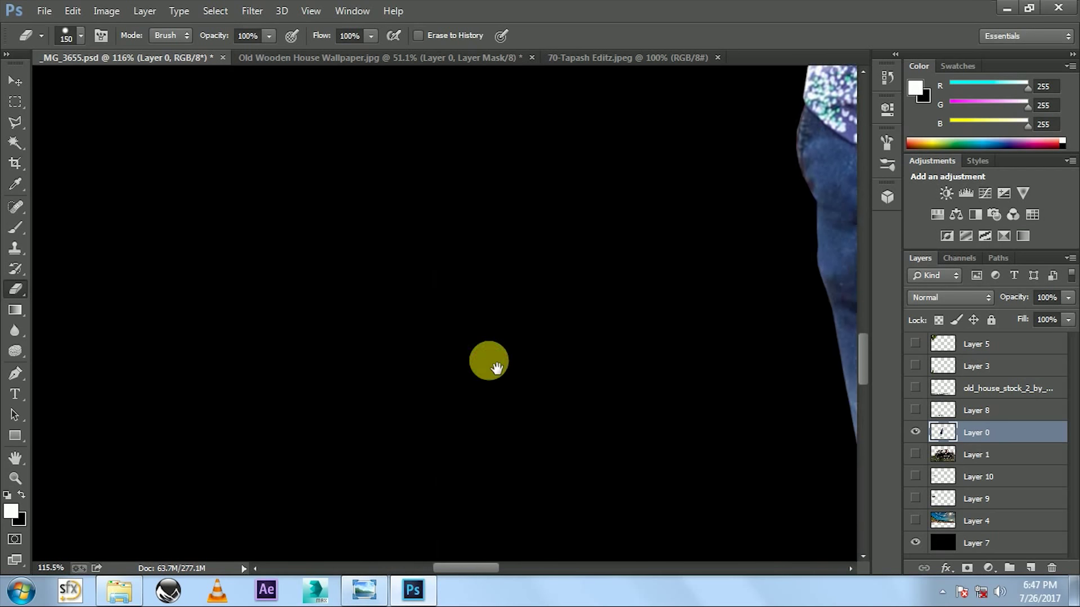
scroll(517, 441, "down", 3)
scroll(450, 495, "down", 3)
scroll(473, 272, "down", 3)
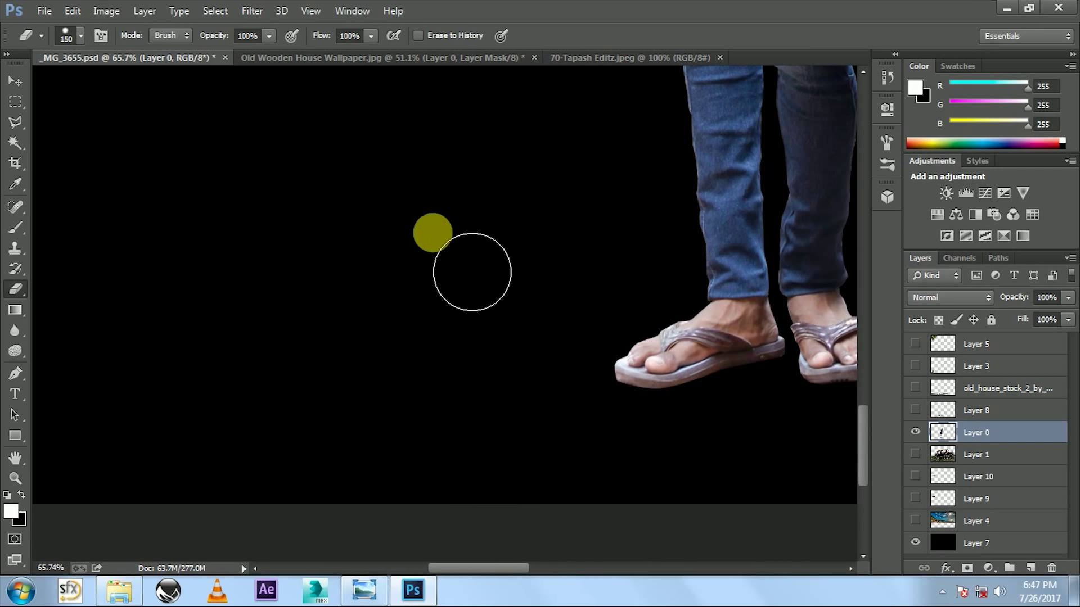
scroll(531, 442, "right", 5)
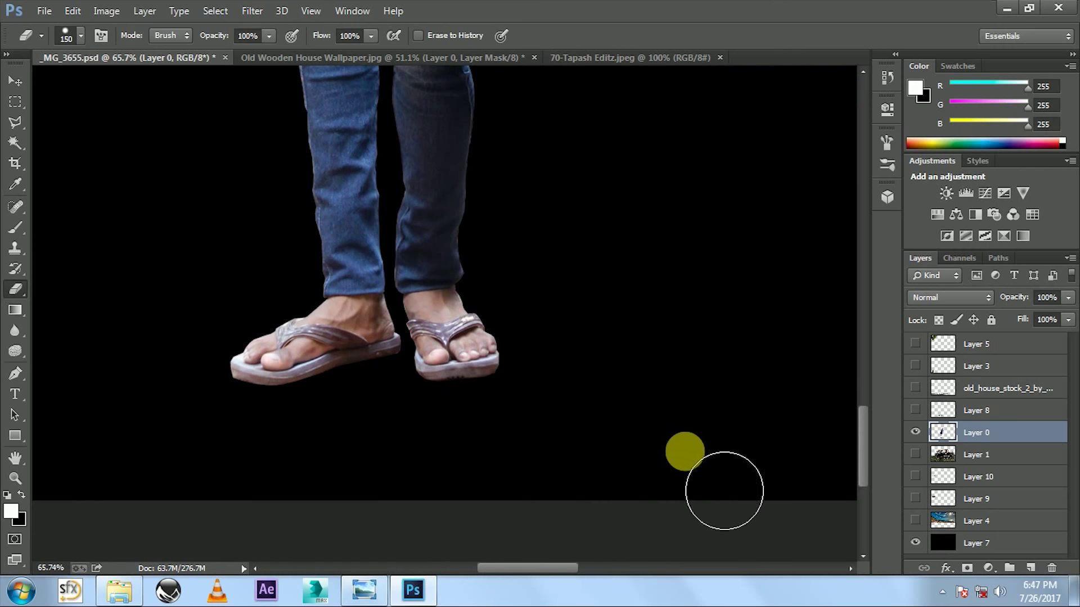
Turn on Layers 8, old_house_stock, 5, 3, 1, 10, 9 and 4 to show the full composite.
left_click(915, 410)
left_click(916, 388)
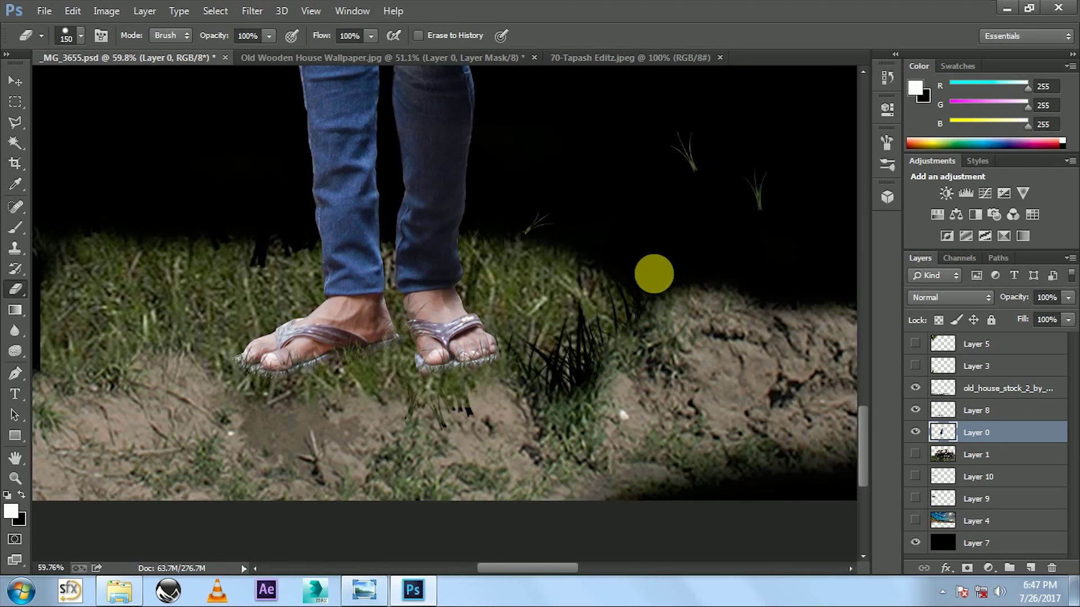
scroll(837, 409, "down", 5)
left_click(925, 344)
left_click_drag(924, 459, 924, 556)
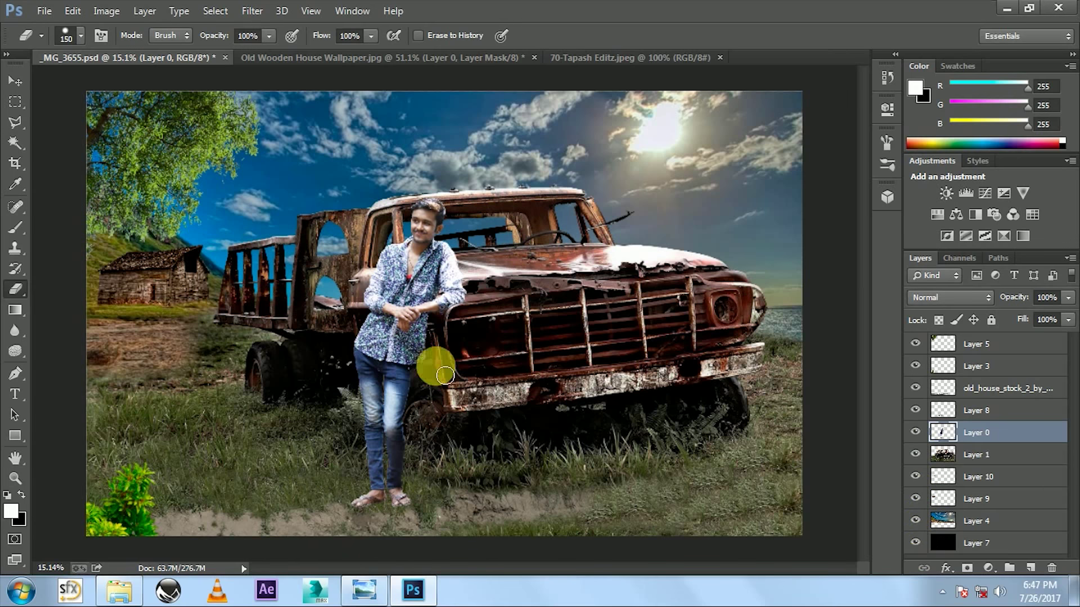
scroll(445, 375, "up", 2)
scroll(410, 234, "up", 2)
scroll(457, 121, "up", 2)
scroll(506, 273, "up", 1)
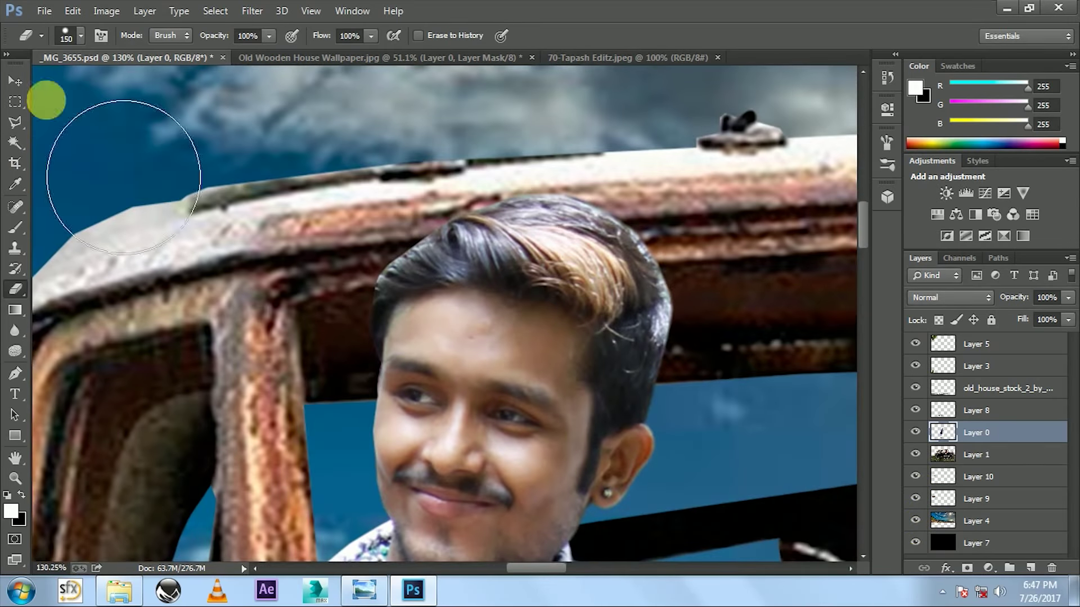
Switch to the Blur tool at 100% strength and zoom in on the man's feet.
left_click_drag(14, 331, 69, 355)
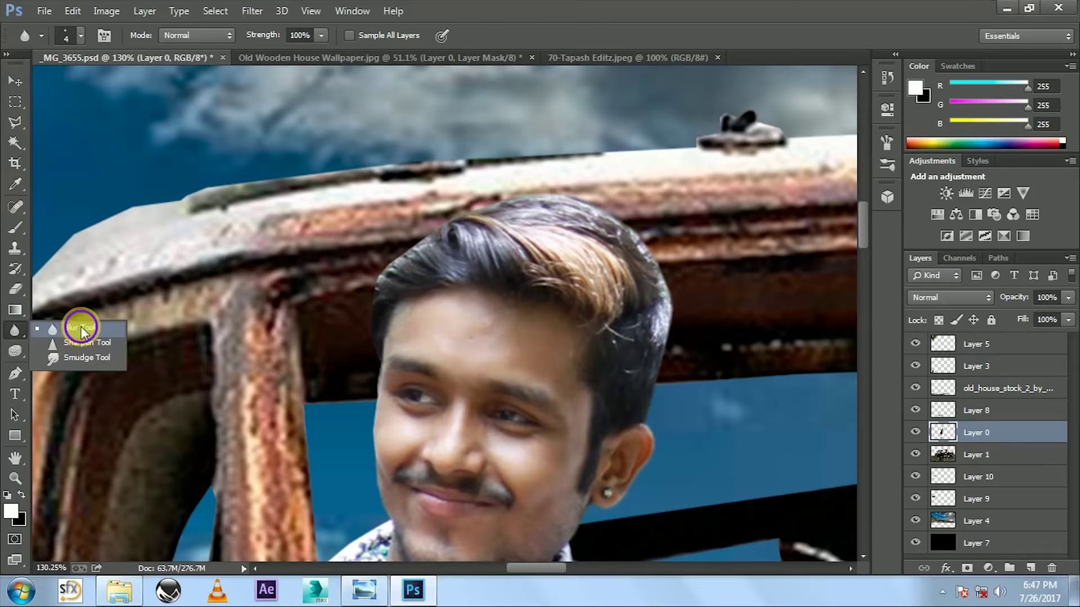
left_click(79, 327)
scroll(545, 188, "down", 5)
scroll(545, 169, "down", 4)
scroll(567, 358, "down", 5)
scroll(567, 358, "up", 2)
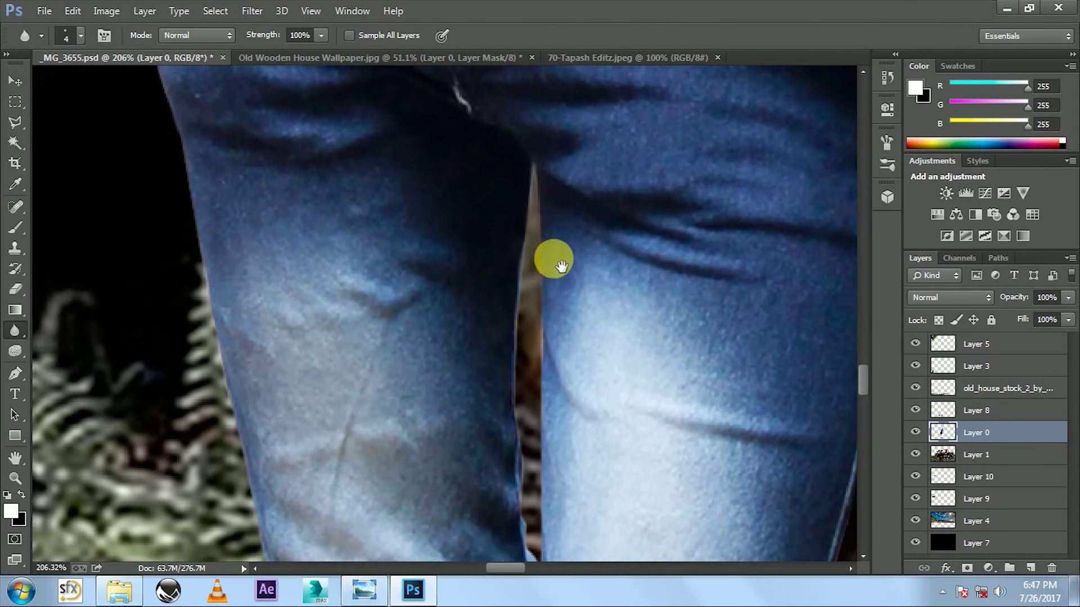
scroll(539, 290, "up", 1)
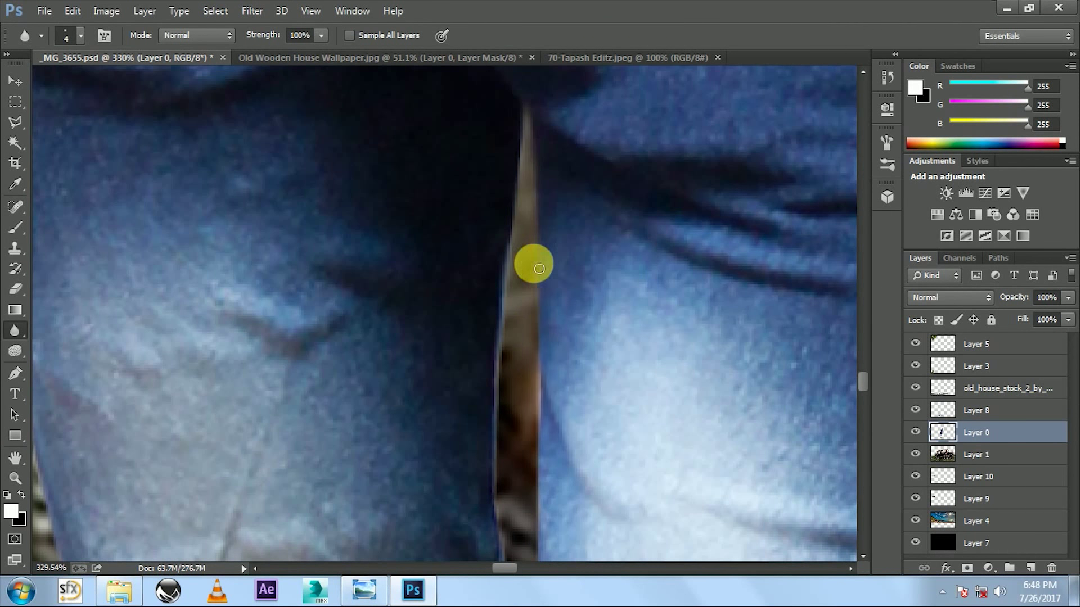
scroll(532, 346, "up", 1)
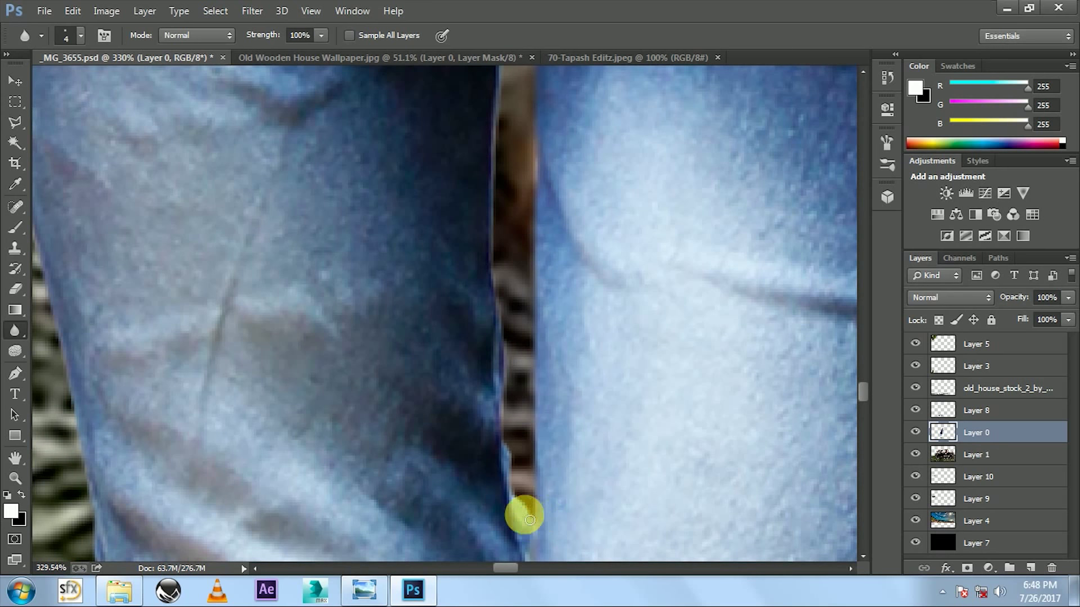
scroll(501, 225, "up", 5)
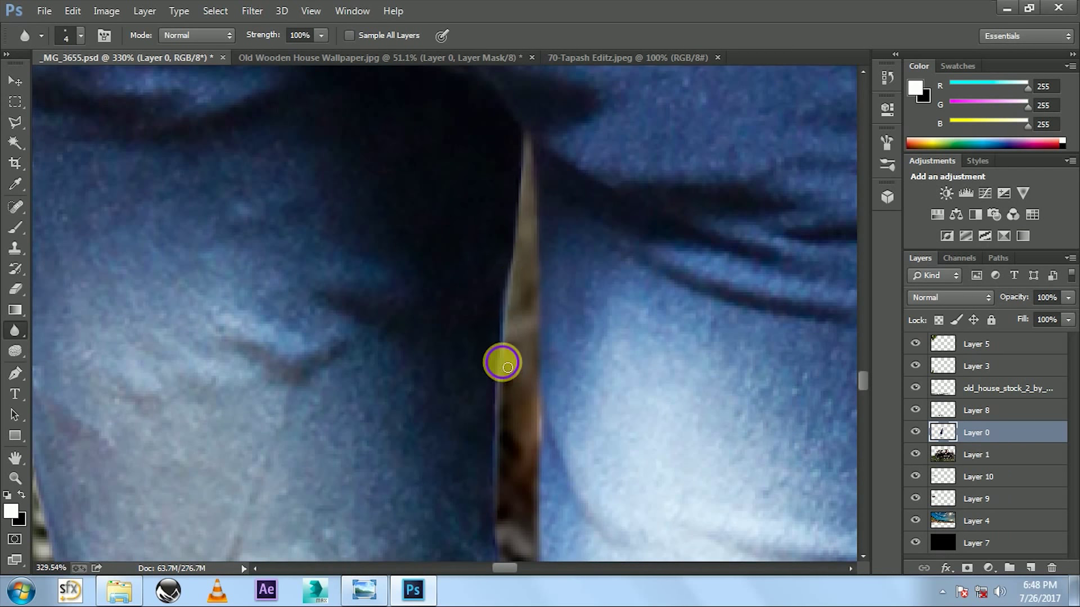
scroll(506, 199, "down", 5)
scroll(511, 231, "up", 3)
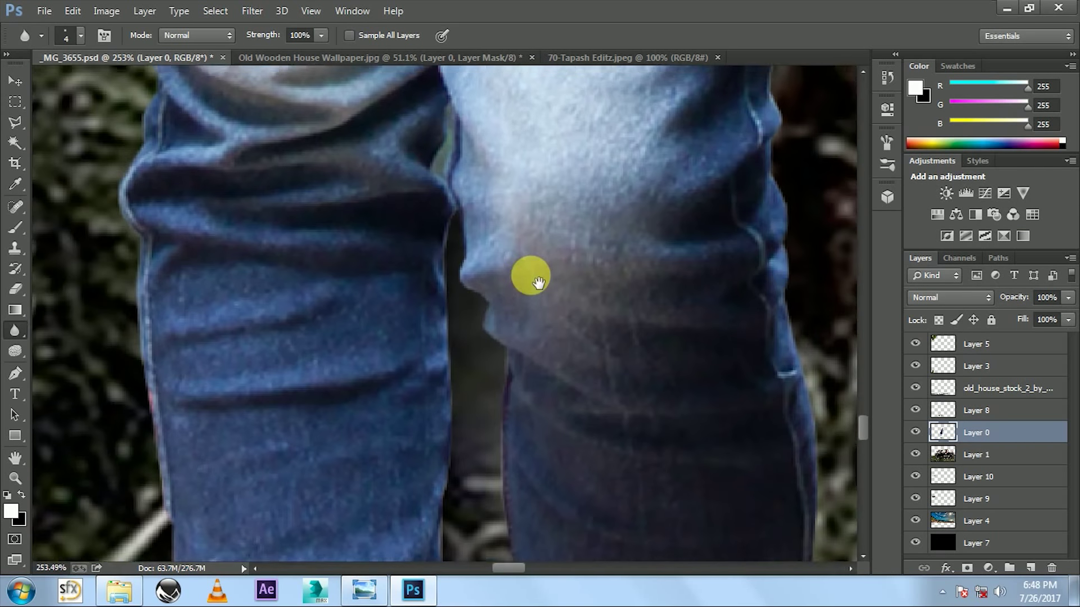
scroll(495, 186, "up", 3)
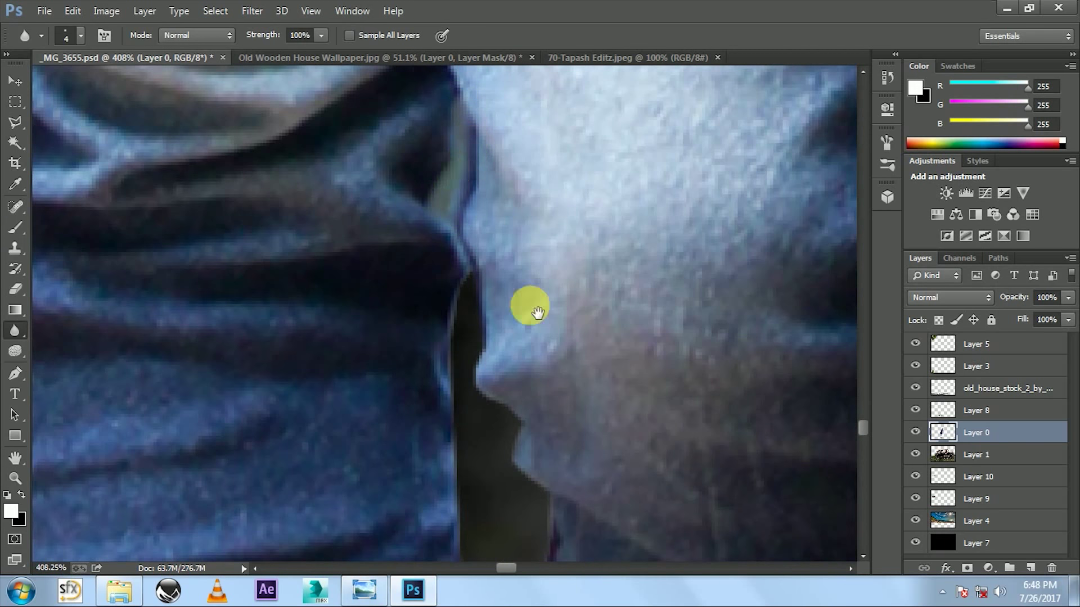
Blur along the edges of the man's feet and sandals.
left_click_drag(537, 312, 513, 224)
left_click_drag(437, 475, 456, 246)
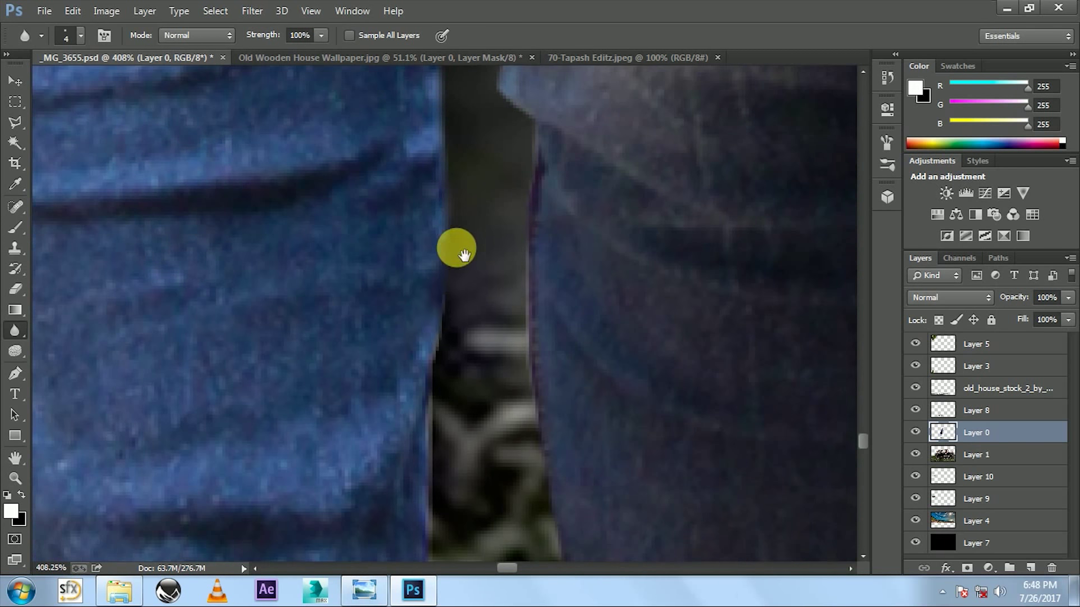
left_click_drag(434, 509, 422, 212)
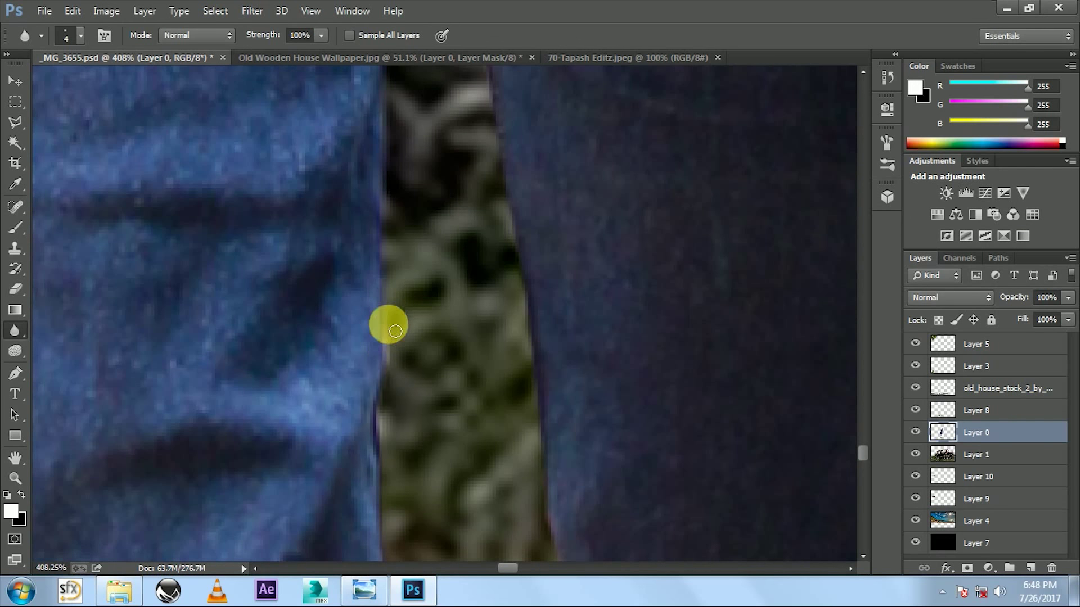
left_click_drag(538, 484, 543, 278)
mouse_move(398, 416)
left_mouse_down()
mouse_move(429, 518)
mouse_move(387, 281)
left_mouse_up()
left_click_drag(407, 490, 457, 133)
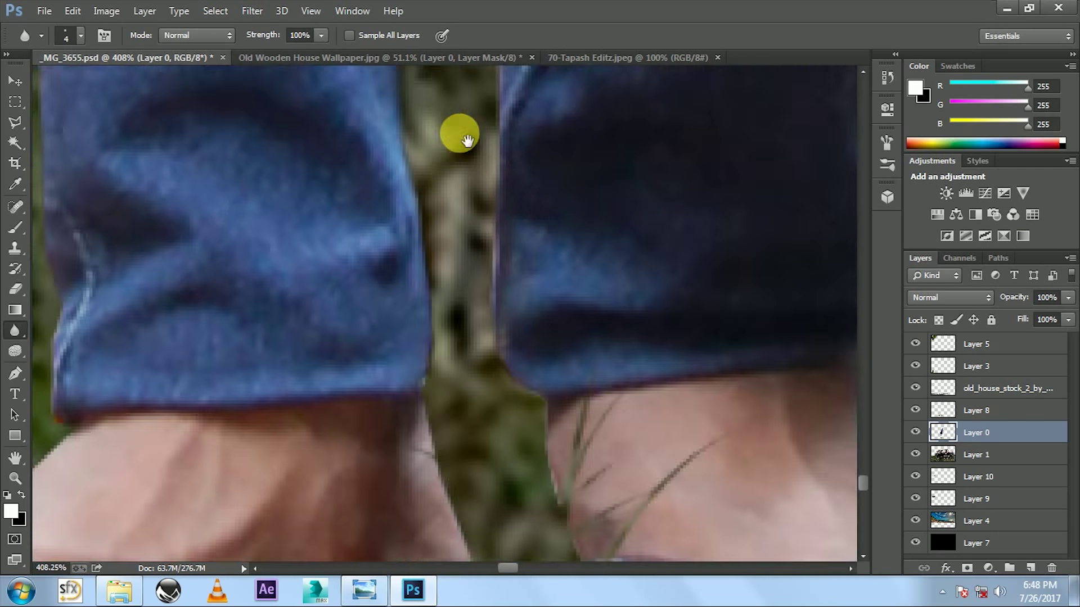
scroll(442, 260, "down", 4)
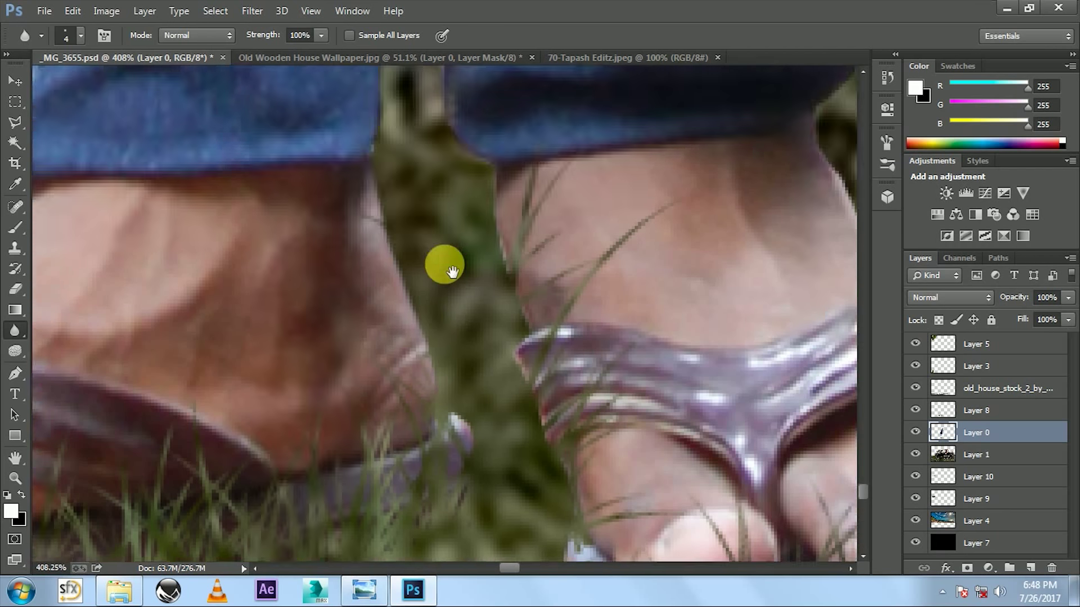
scroll(419, 270, "down", 1)
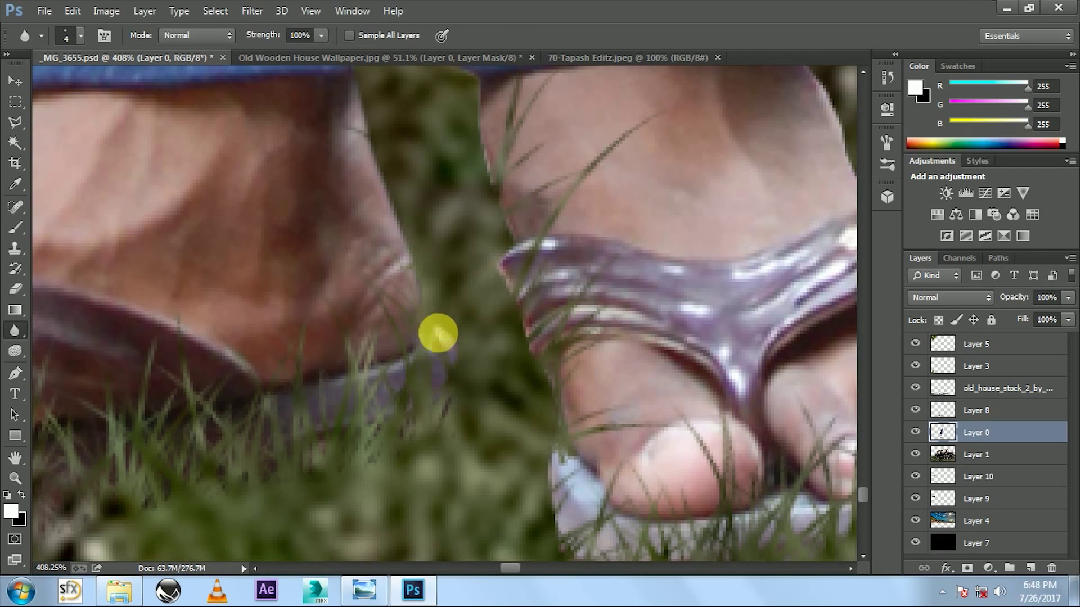
scroll(437, 334, "down", 2)
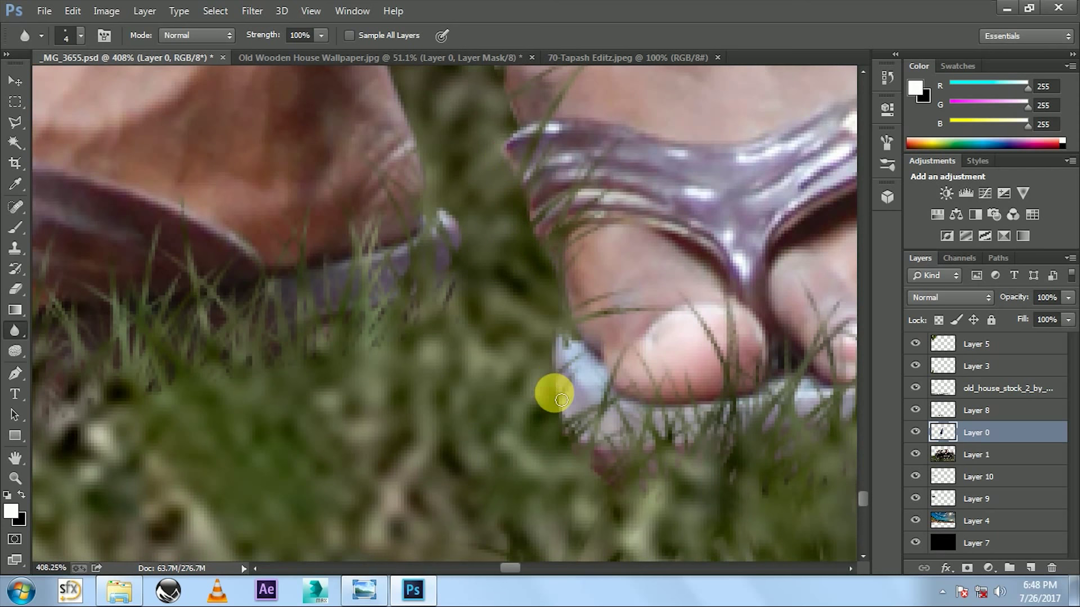
Bring the sandal and toes into view, then zoom out along the leg.
mouse_move(561, 404)
left_mouse_down()
mouse_move(270, 181)
mouse_move(627, 274)
left_mouse_up()
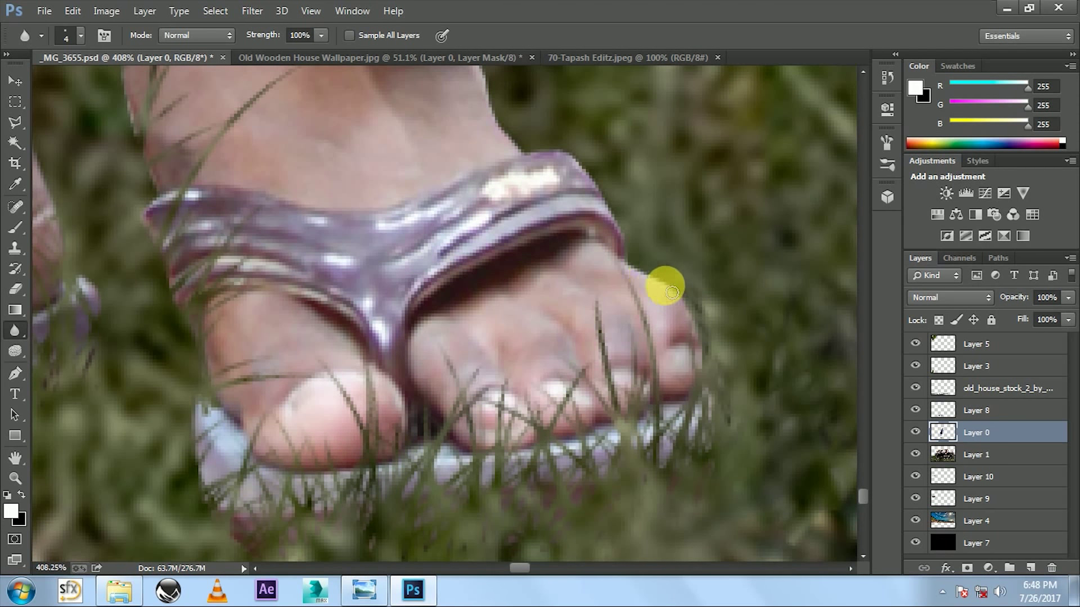
scroll(549, 337, "up", 4)
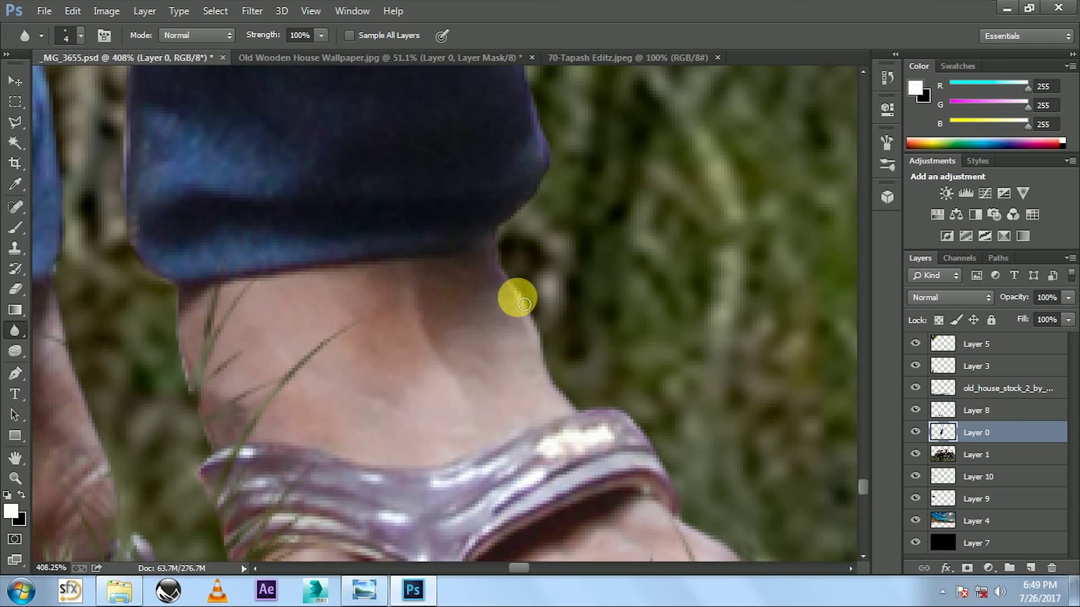
scroll(533, 381, "up", 4)
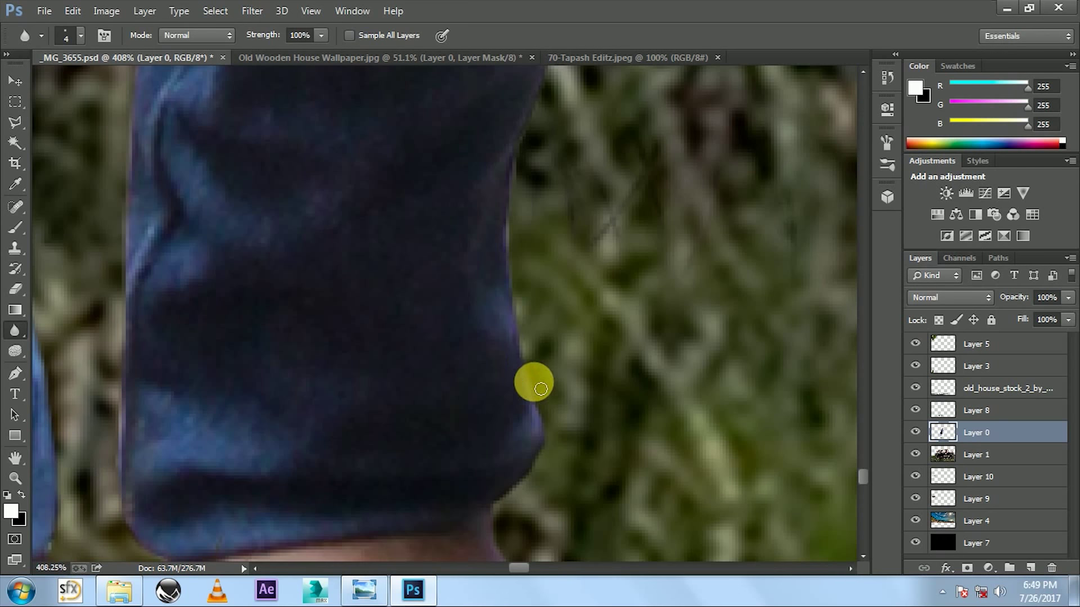
scroll(488, 430, "up", 2)
scroll(489, 405, "up", 1)
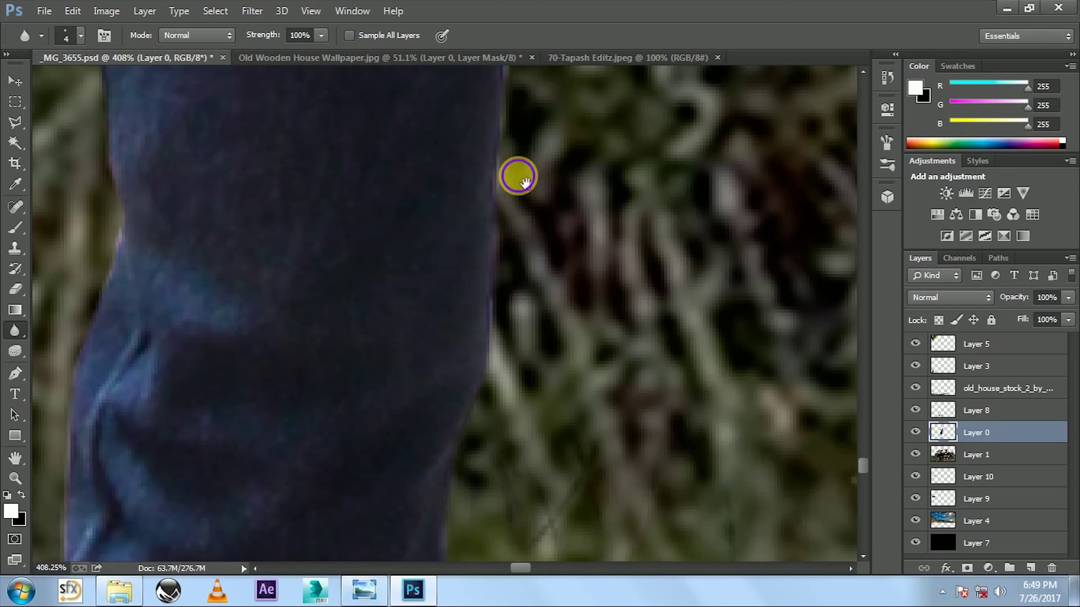
scroll(523, 405, "up", 2)
scroll(556, 417, "up", 2)
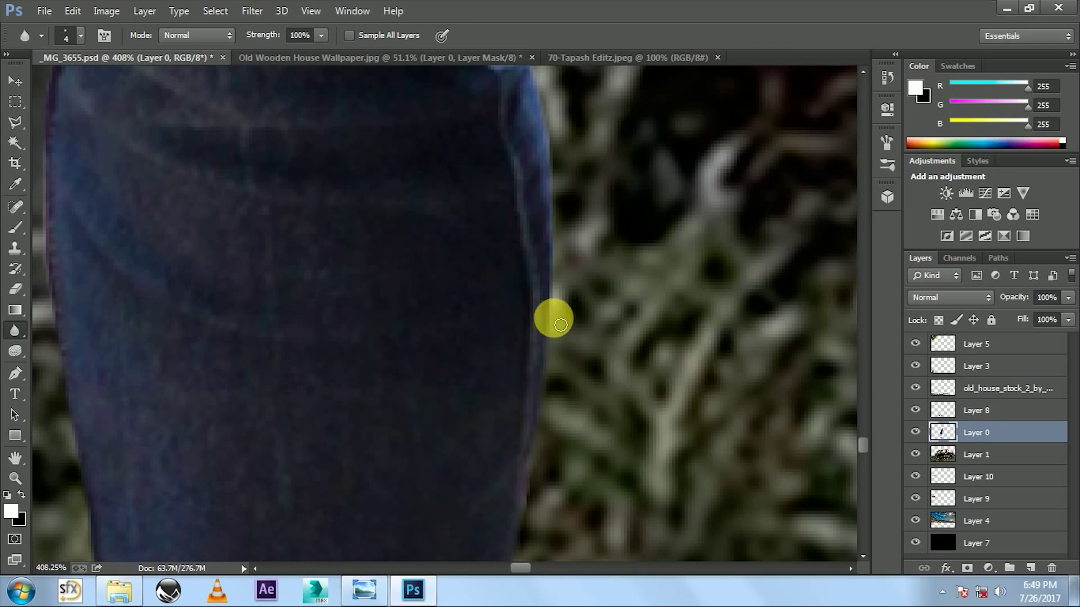
scroll(531, 426, "up", 2)
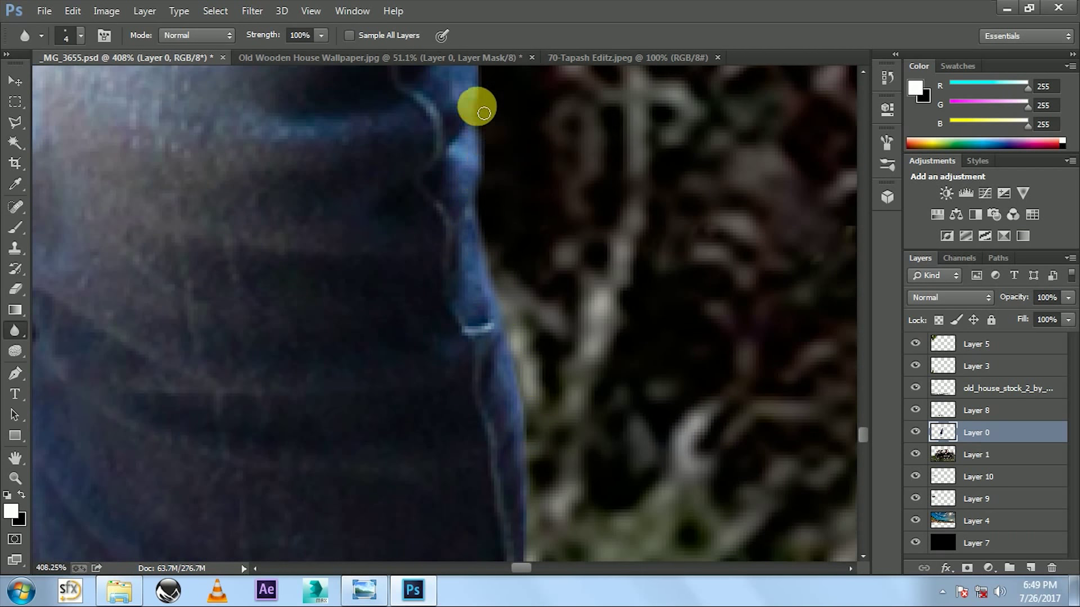
scroll(542, 473, "up", 2)
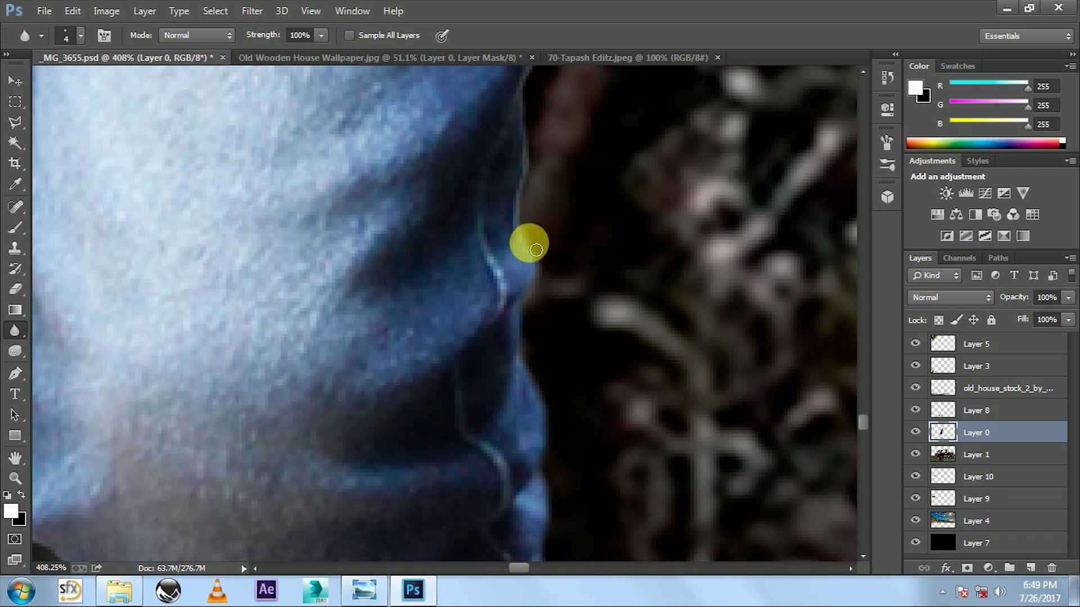
scroll(627, 370, "up", 2)
Blur the jeans leg edge against the background, working up the leg.
left_click_drag(563, 271, 562, 95)
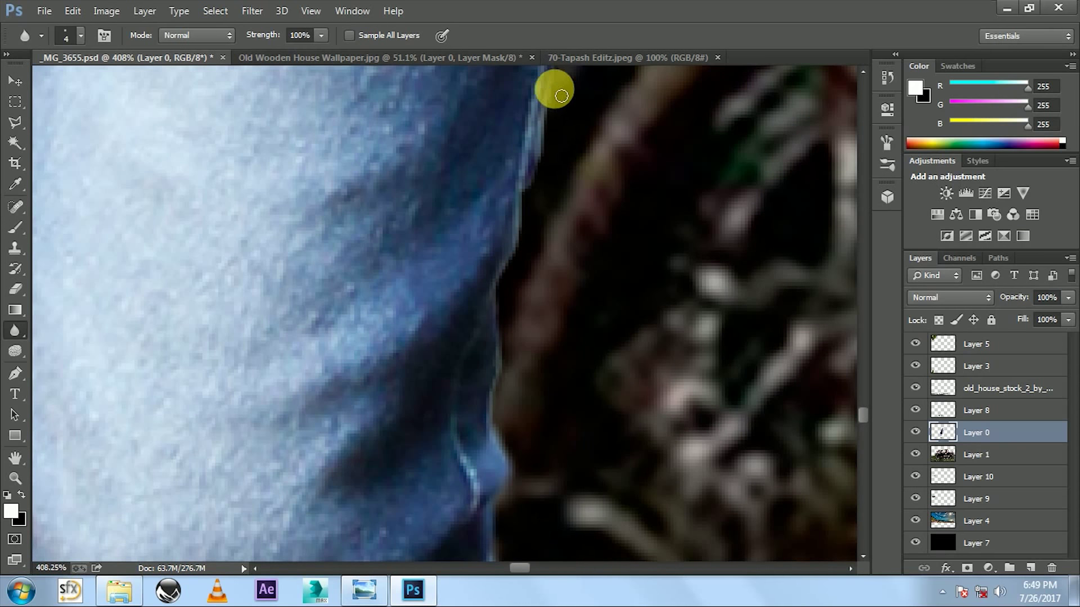
left_click_drag(511, 454, 562, 85)
mouse_move(563, 85)
left_mouse_down()
mouse_move(546, 494)
mouse_move(557, 375)
left_mouse_up()
left_click_drag(603, 199, 544, 527)
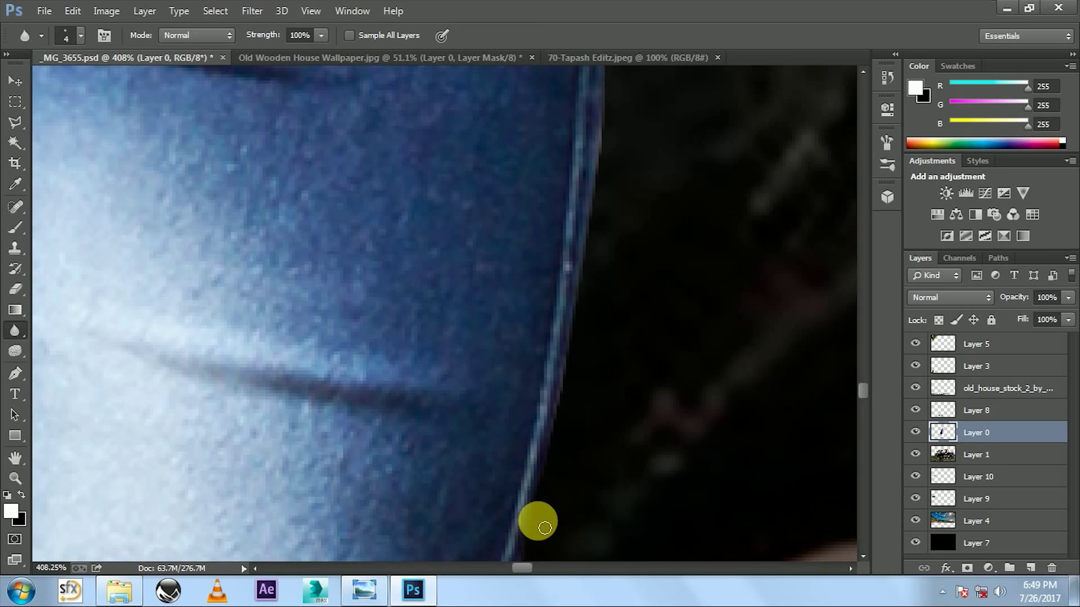
mouse_move(560, 428)
left_mouse_down()
mouse_move(546, 521)
mouse_move(556, 359)
left_mouse_up()
mouse_move(656, 248)
left_mouse_down()
mouse_move(557, 460)
mouse_move(563, 354)
left_mouse_up()
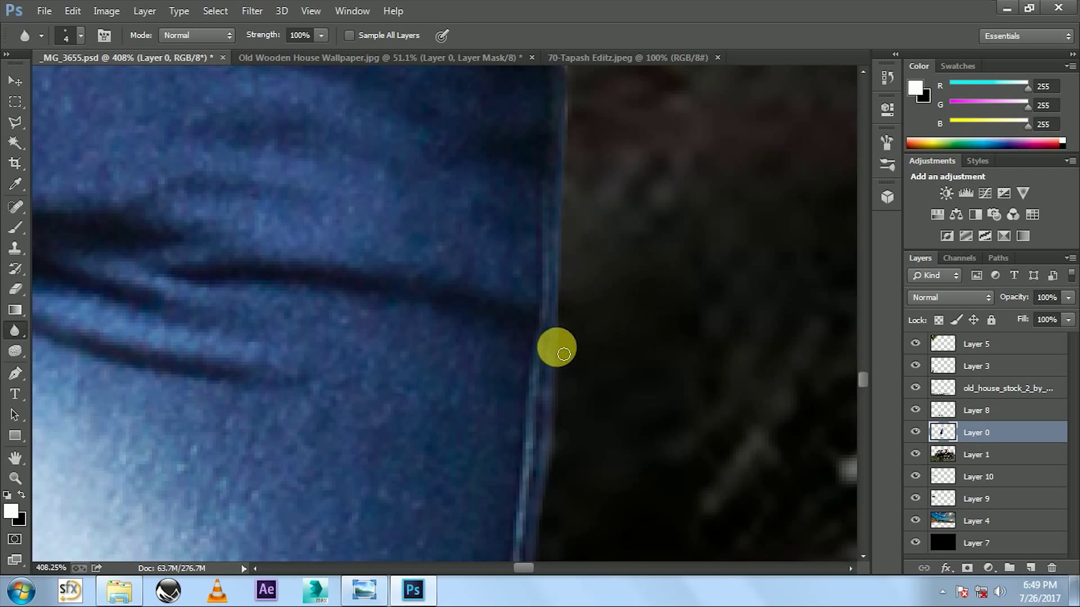
left_click_drag(612, 173, 581, 441)
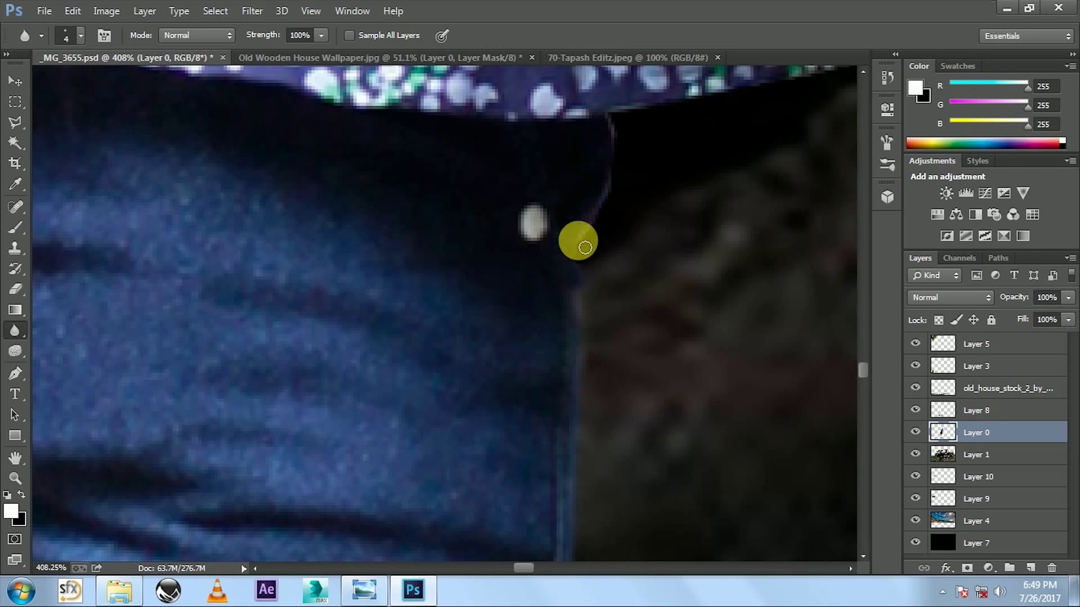
Blur the shirt hem and side edge where they meet the background.
scroll(623, 146, "down", 3)
scroll(638, 200, "up", 3)
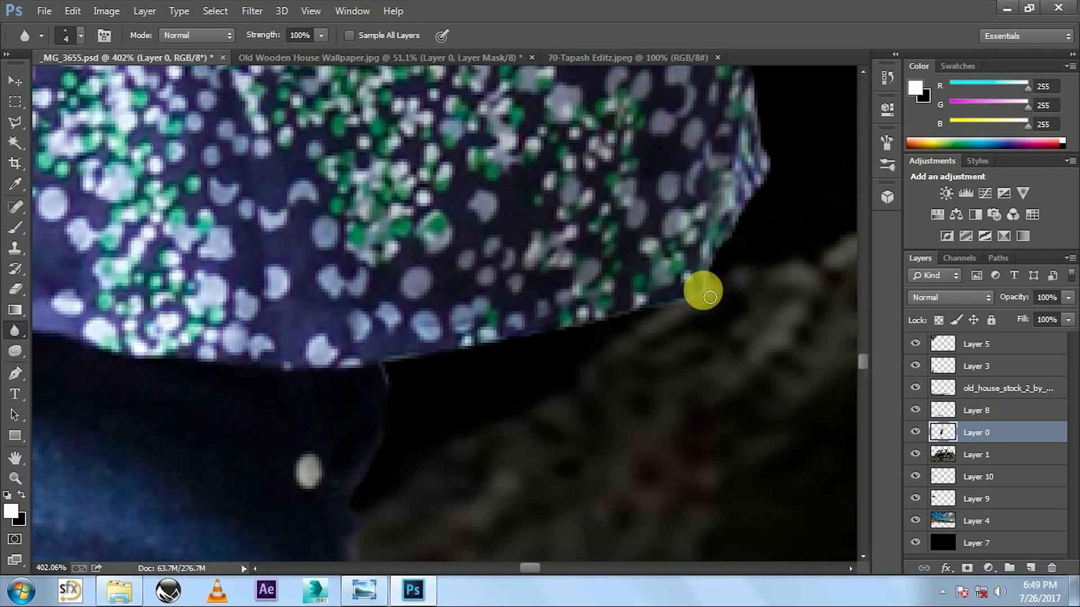
mouse_move(540, 343)
left_mouse_down()
mouse_move(390, 366)
mouse_move(673, 492)
left_mouse_up()
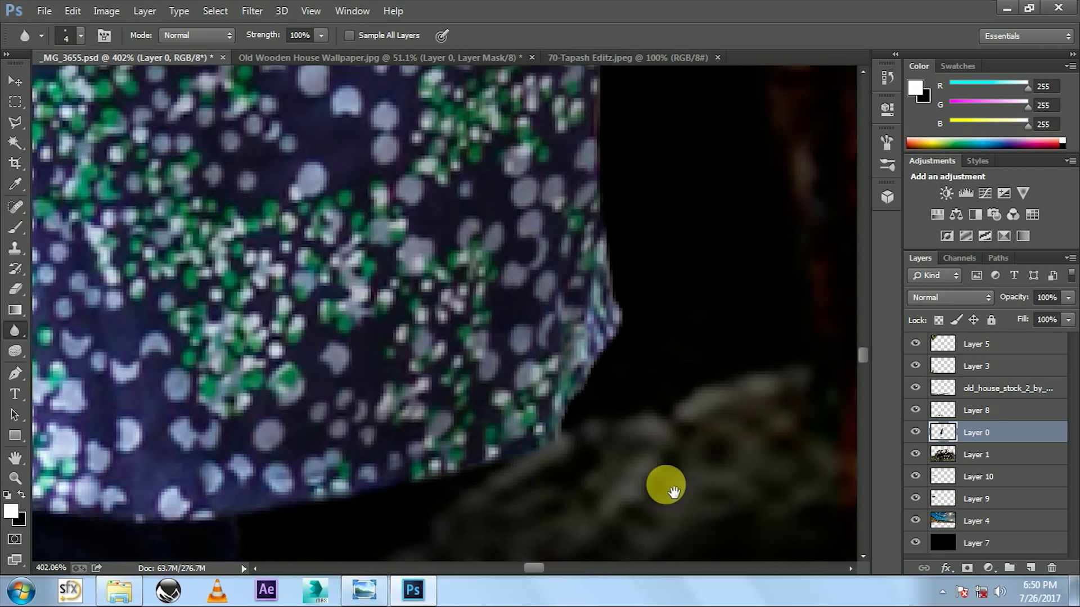
mouse_move(597, 389)
left_mouse_down()
mouse_move(603, 159)
mouse_move(612, 448)
mouse_move(630, 242)
mouse_move(602, 369)
mouse_move(593, 366)
mouse_move(636, 229)
mouse_move(561, 417)
mouse_move(586, 180)
mouse_move(533, 508)
mouse_move(555, 299)
mouse_move(662, 161)
mouse_move(511, 429)
mouse_move(555, 299)
left_mouse_up()
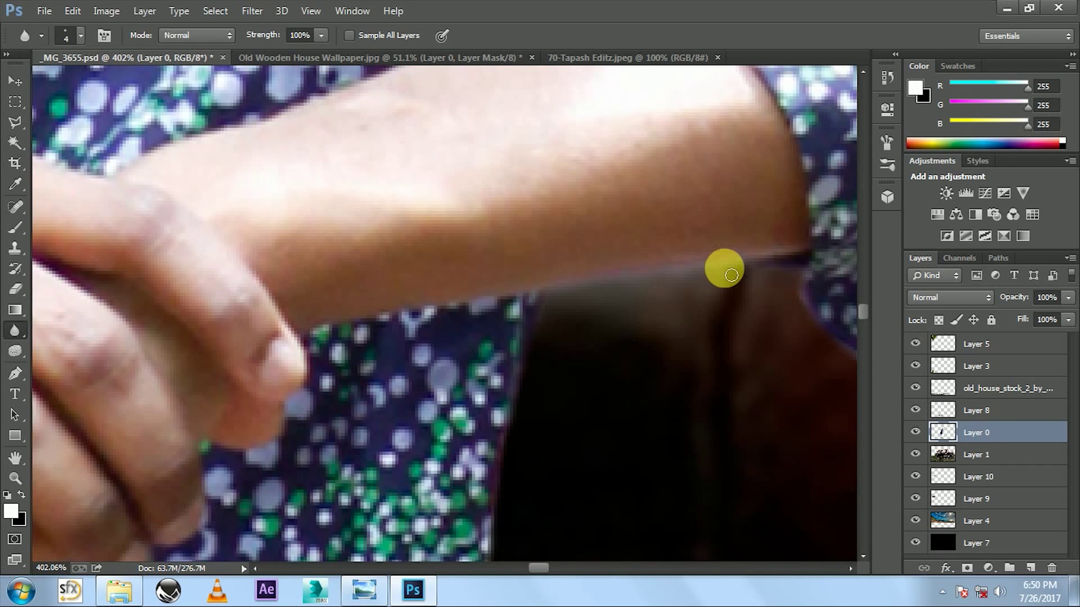
left_click_drag(810, 312, 499, 399)
mouse_move(629, 291)
left_mouse_down()
mouse_move(742, 489)
mouse_move(622, 187)
mouse_move(373, 438)
mouse_move(635, 444)
mouse_move(489, 204)
mouse_move(525, 251)
mouse_move(577, 204)
left_mouse_up()
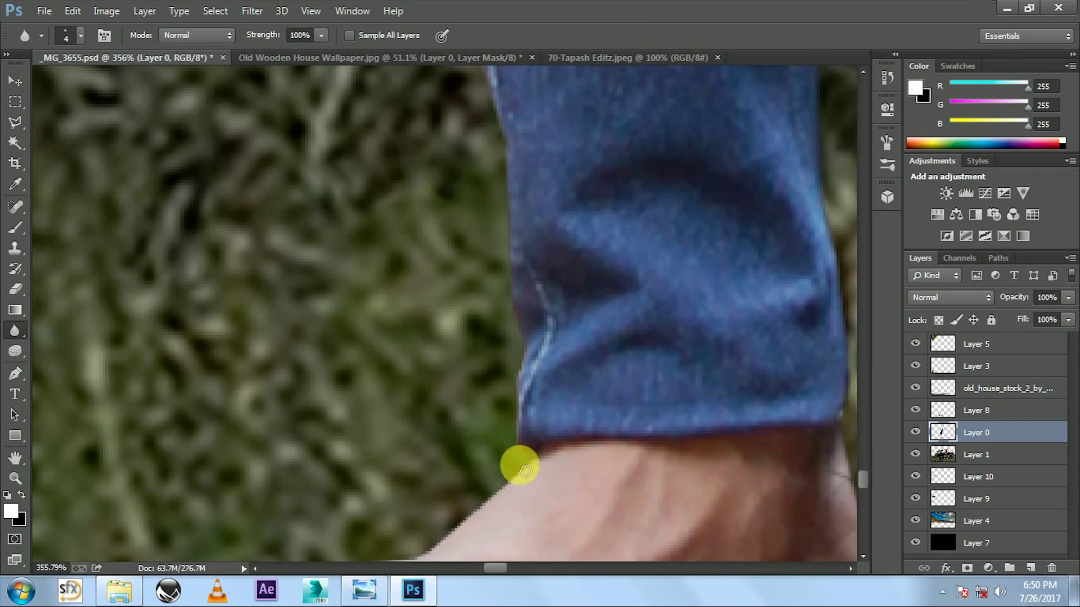
Blur the jeans leg edge against the grass from ankle up to the hip.
left_click_drag(426, 556, 544, 358)
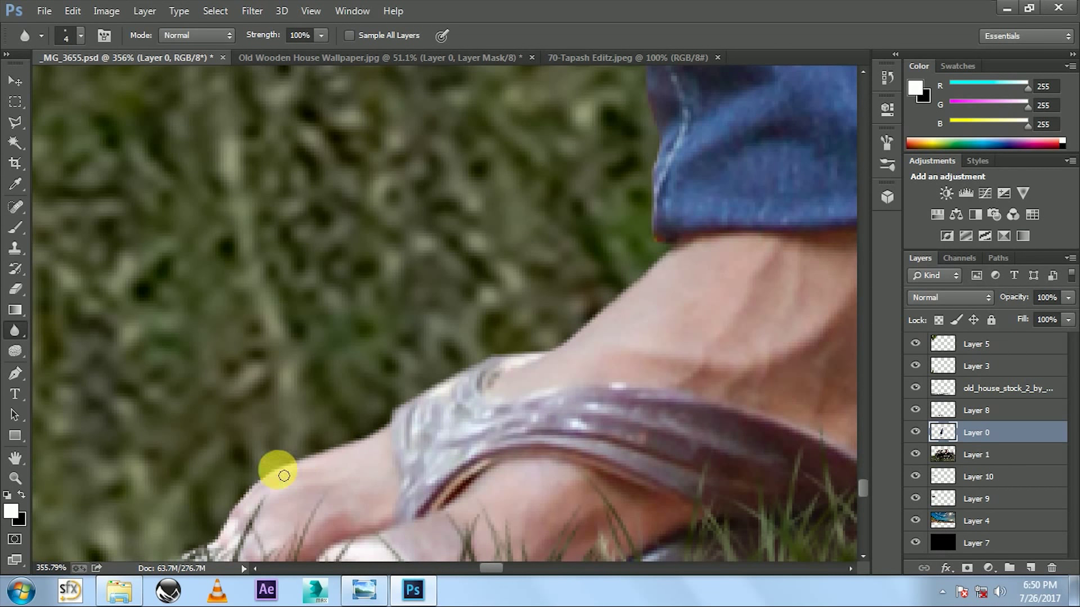
mouse_move(219, 541)
left_mouse_down()
mouse_move(583, 454)
mouse_move(579, 305)
left_mouse_up()
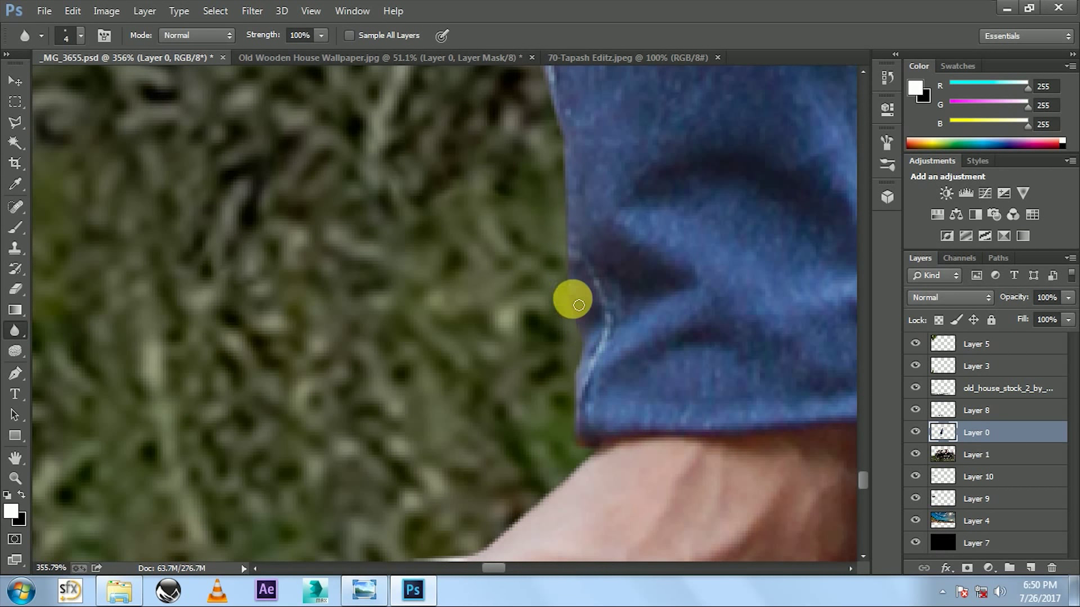
left_click_drag(582, 199, 523, 310)
left_click_drag(523, 309, 492, 174)
mouse_move(493, 174)
left_mouse_down()
mouse_move(506, 379)
mouse_move(470, 430)
mouse_move(459, 259)
mouse_move(494, 349)
mouse_move(479, 430)
left_mouse_up()
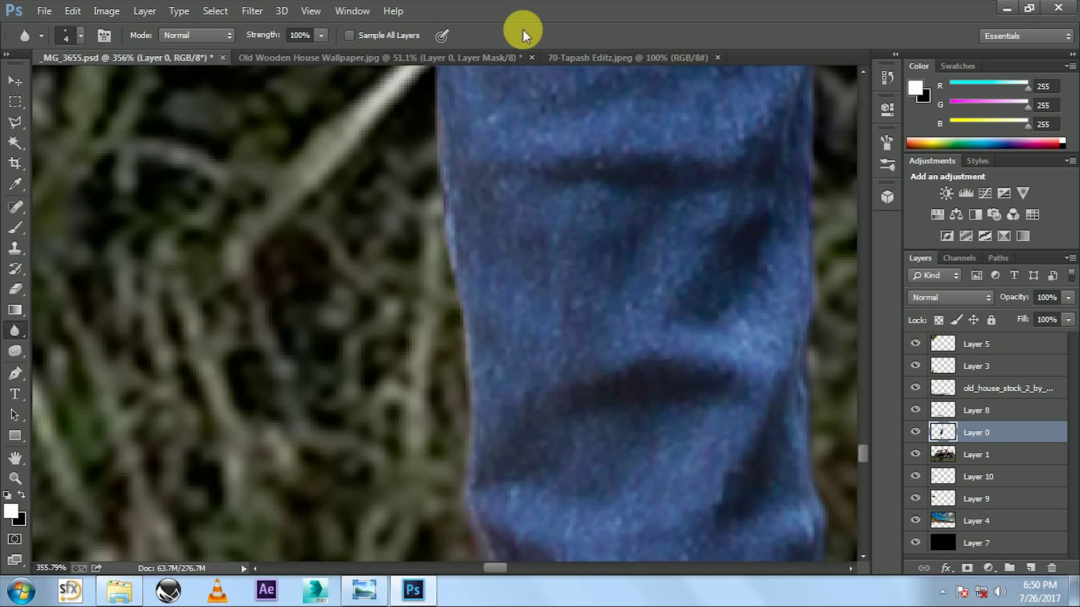
mouse_move(457, 235)
left_mouse_down()
mouse_move(530, 337)
mouse_move(465, 361)
mouse_move(463, 234)
mouse_move(510, 335)
mouse_move(475, 313)
mouse_move(450, 85)
left_mouse_up()
left_click_drag(450, 85, 516, 403)
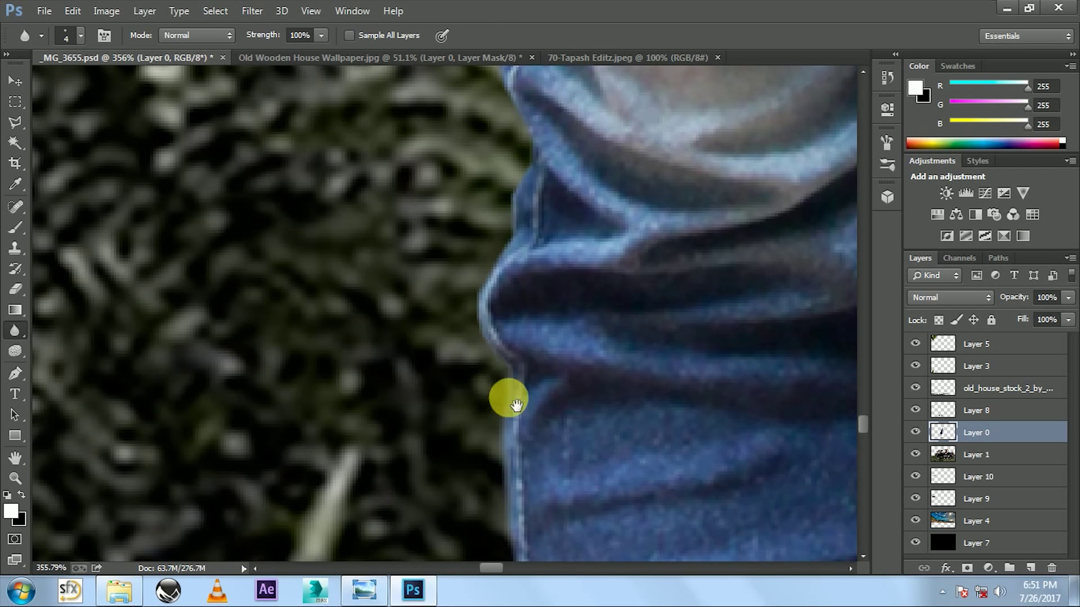
left_click_drag(482, 331, 511, 249)
mouse_move(544, 159)
left_mouse_down()
mouse_move(525, 417)
mouse_move(505, 325)
left_mouse_up()
left_click_drag(550, 203, 509, 427)
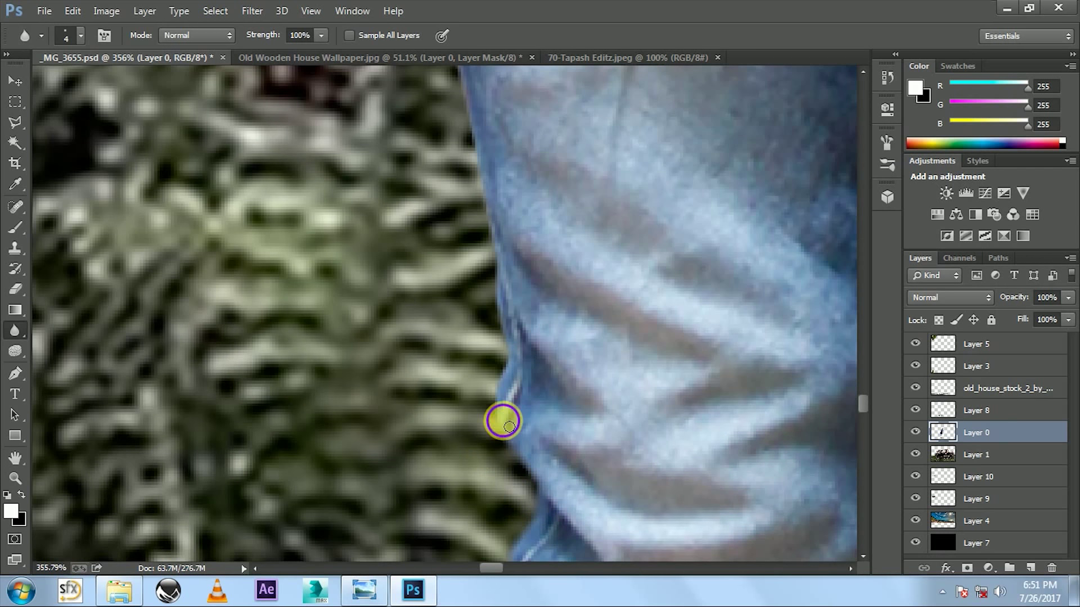
scroll(509, 450, "down", 5)
Blur the jeans edge below the shirt and up the patterned shirt's side outline.
scroll(421, 224, "up", 3)
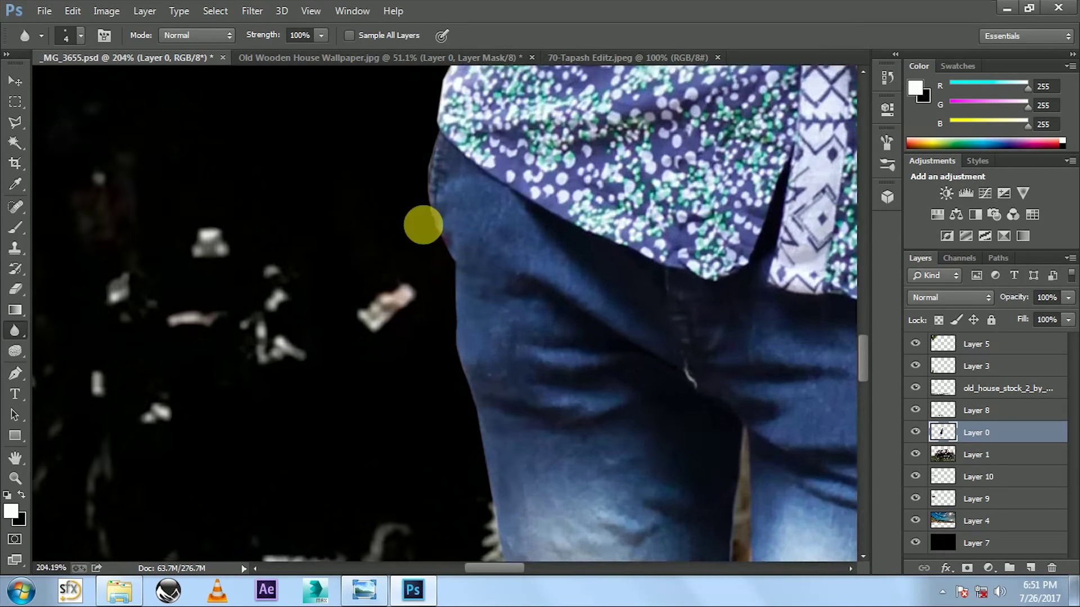
scroll(487, 302, "up", 2)
left_click_drag(488, 302, 453, 218)
left_click_drag(443, 129, 442, 433)
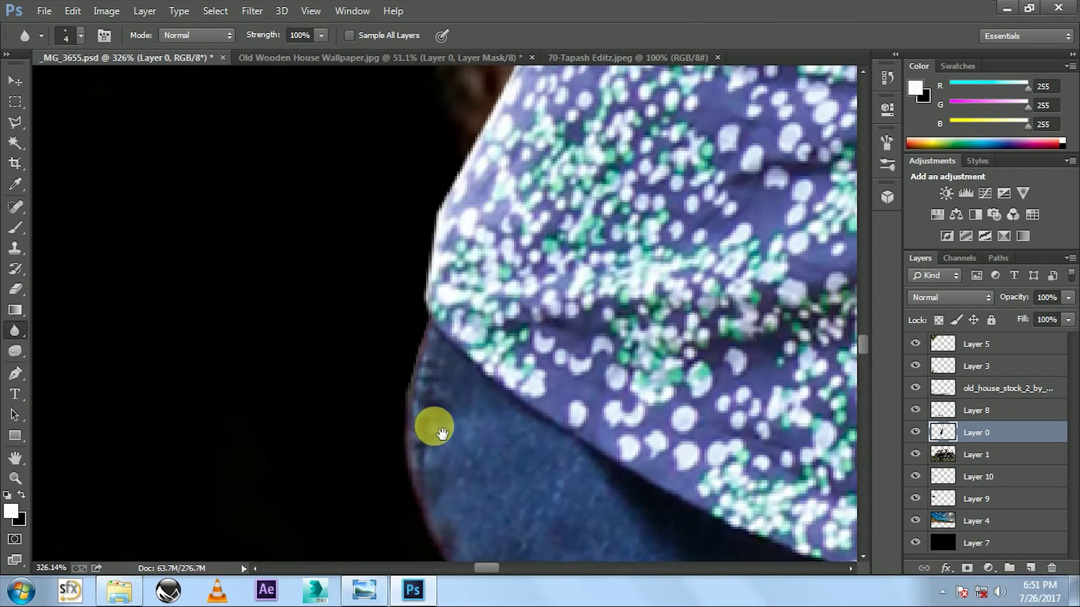
mouse_move(441, 240)
left_mouse_down()
mouse_move(433, 470)
mouse_move(413, 443)
left_mouse_up()
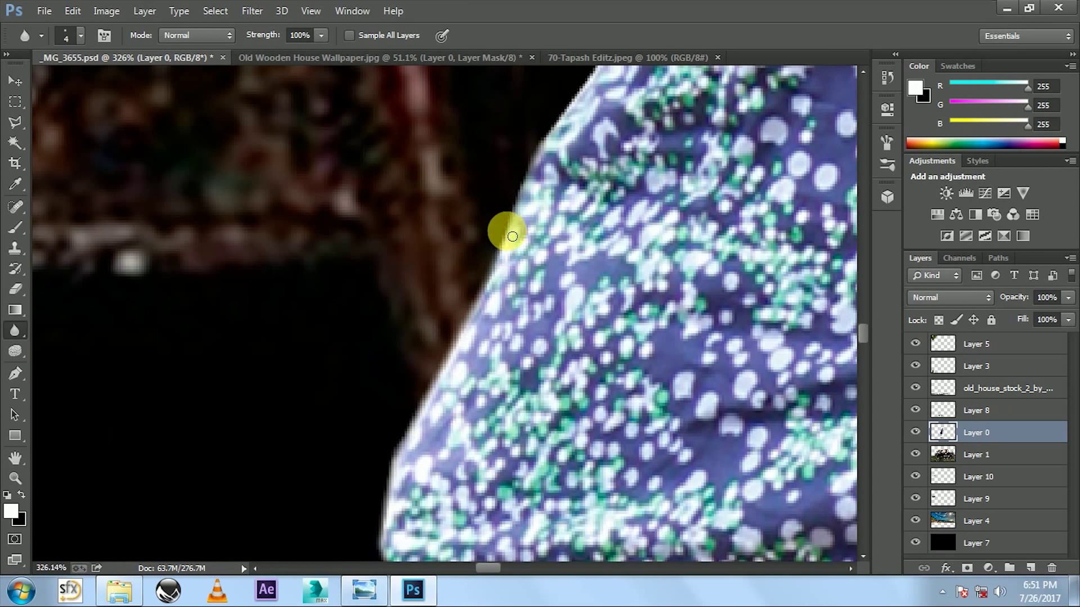
left_click_drag(585, 90, 534, 374)
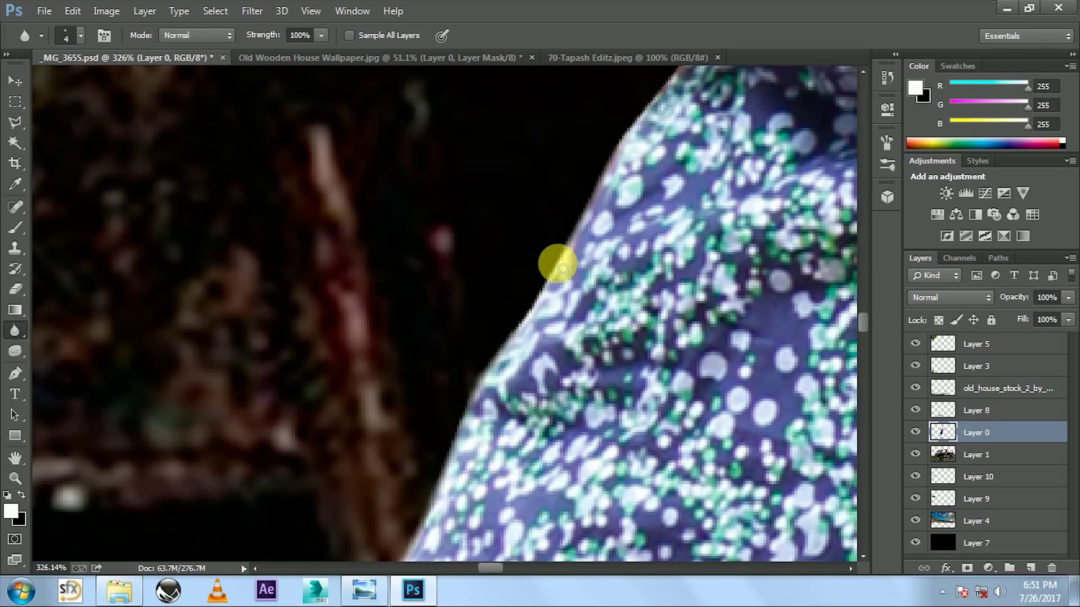
left_click_drag(664, 104, 603, 385)
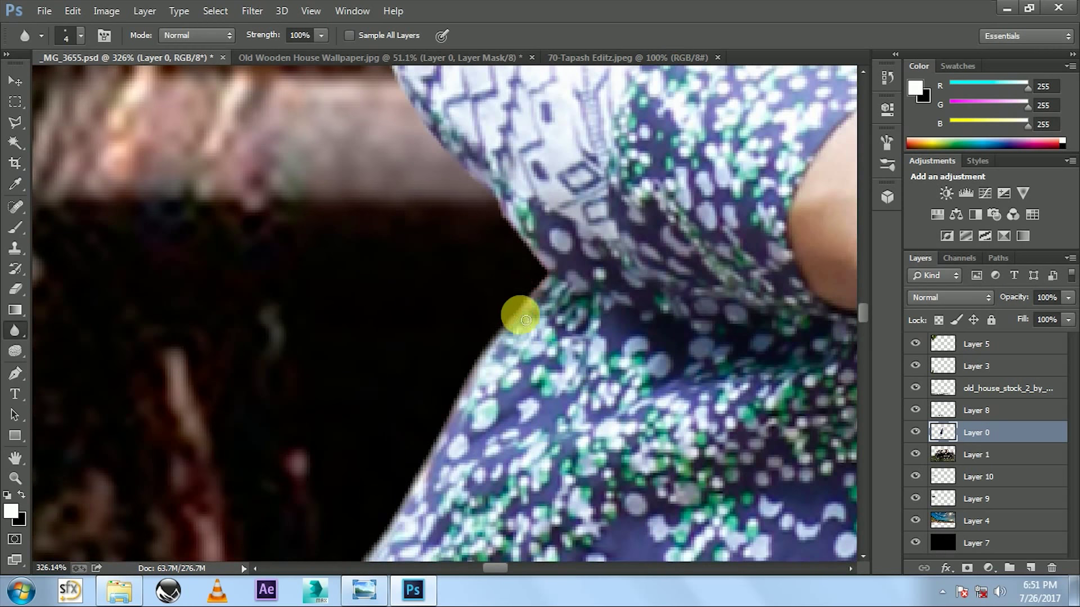
left_click_drag(416, 114, 540, 339)
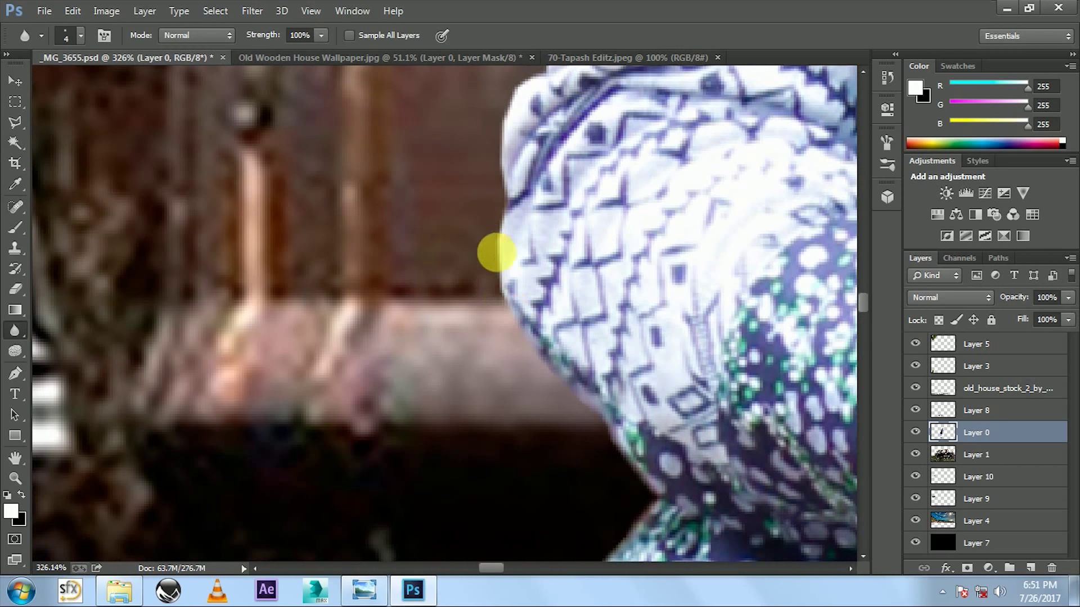
left_click_drag(514, 106, 513, 352)
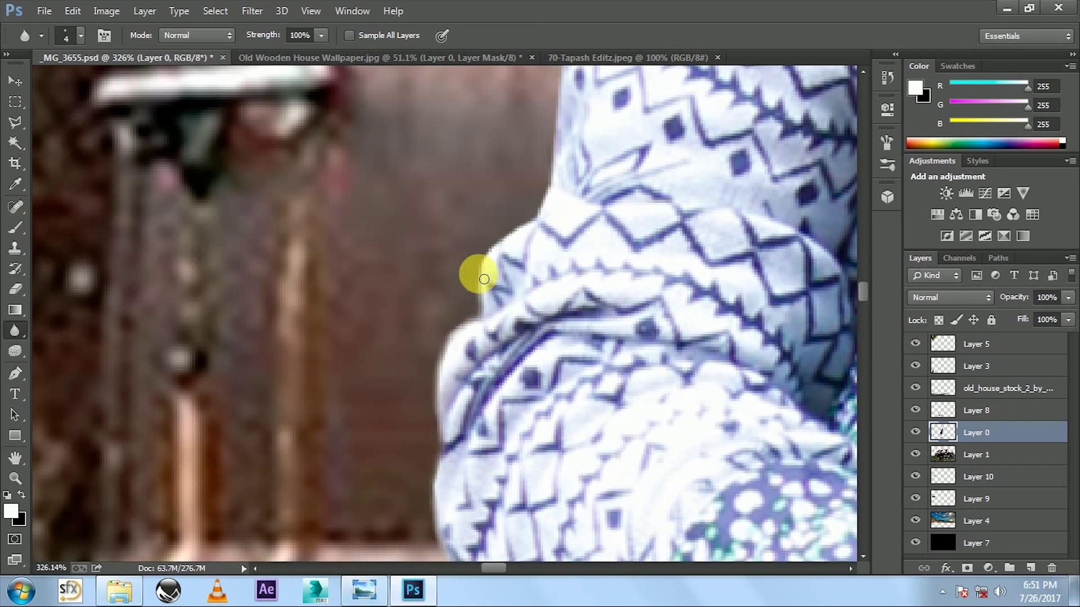
Blur the shirt's upper edge and shoulder, continuing toward the neck and face.
left_click_drag(561, 178, 550, 440)
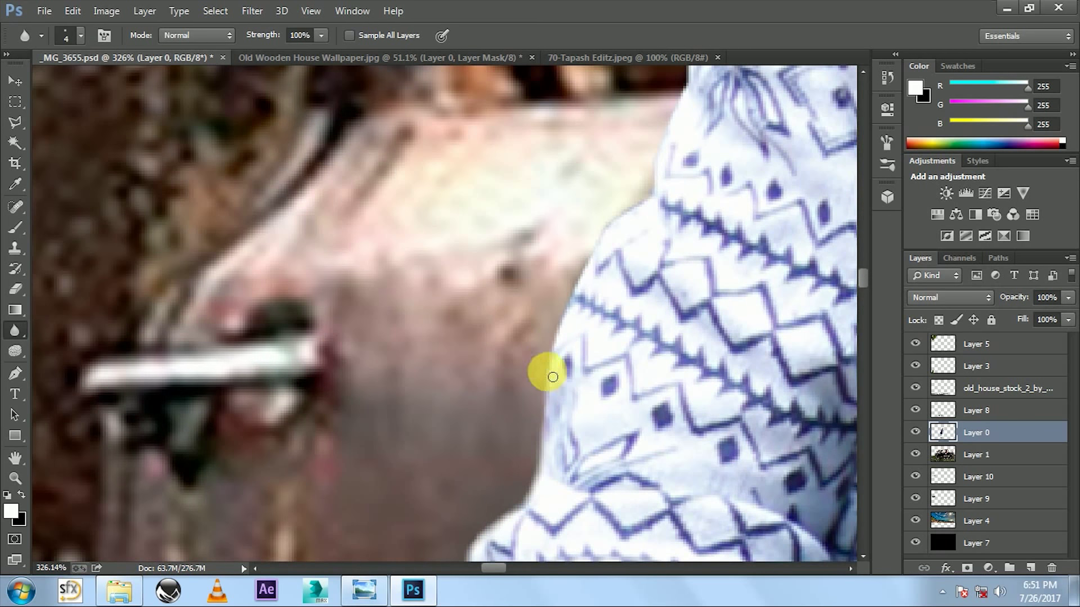
left_click_drag(661, 190, 530, 379)
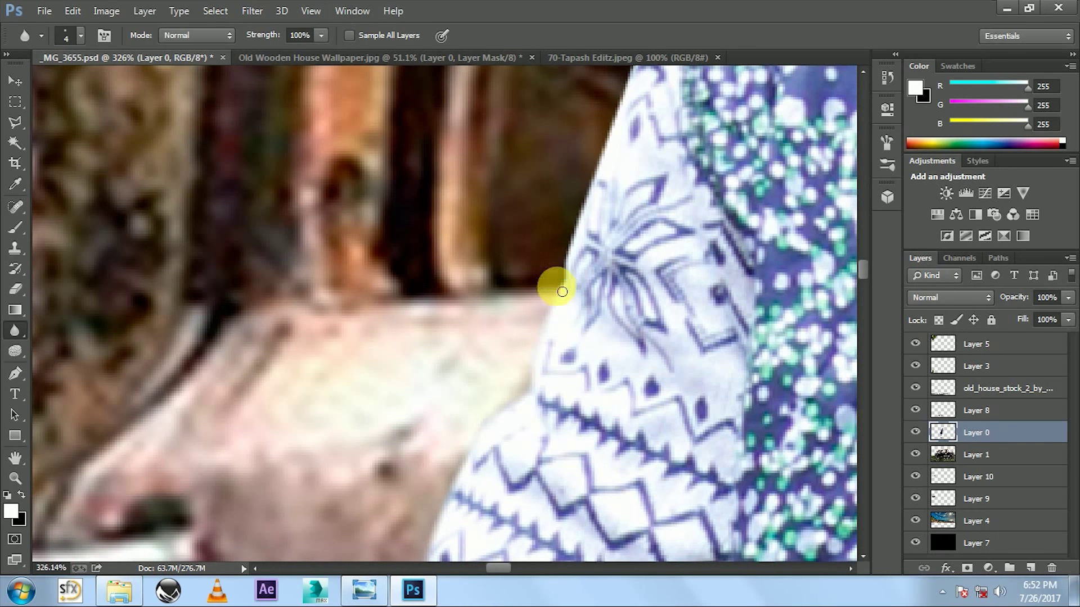
left_click_drag(613, 169, 507, 459)
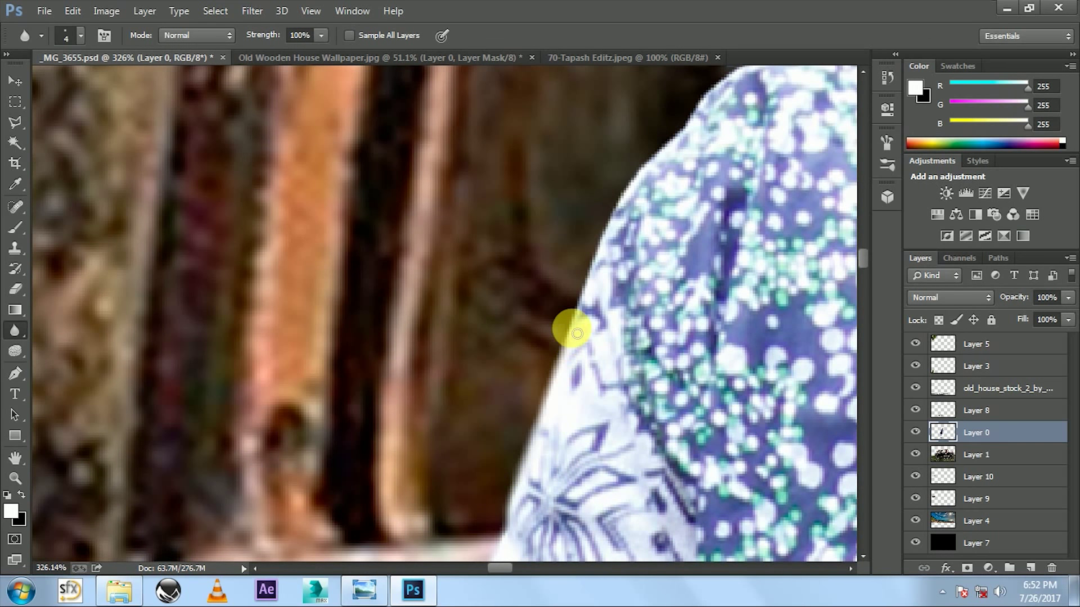
left_click_drag(619, 217, 594, 380)
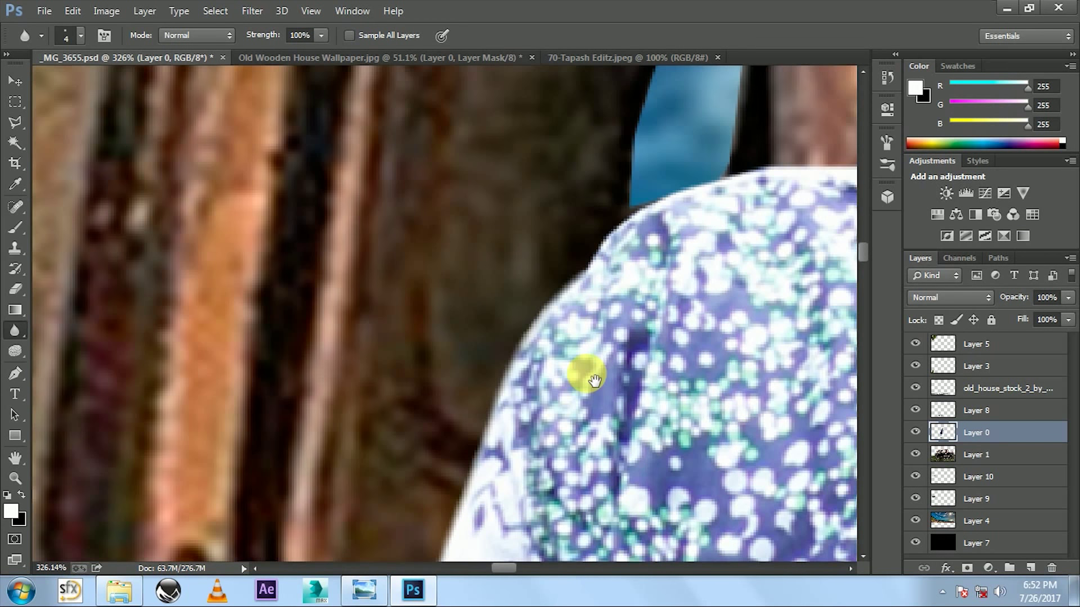
mouse_move(716, 182)
left_mouse_down()
mouse_move(590, 258)
mouse_move(533, 226)
left_mouse_up()
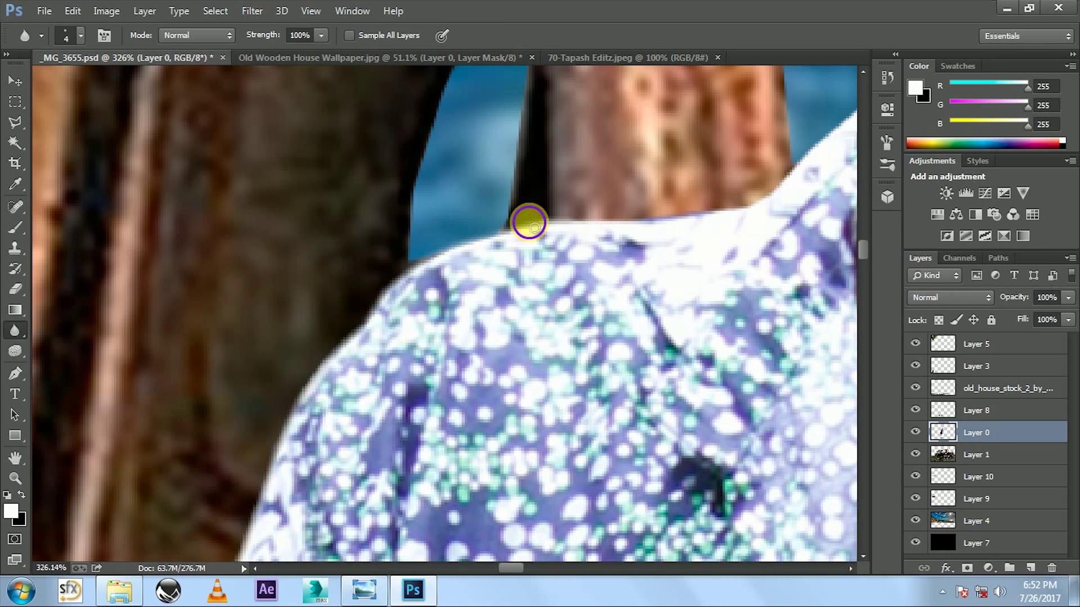
left_click_drag(818, 157, 595, 312)
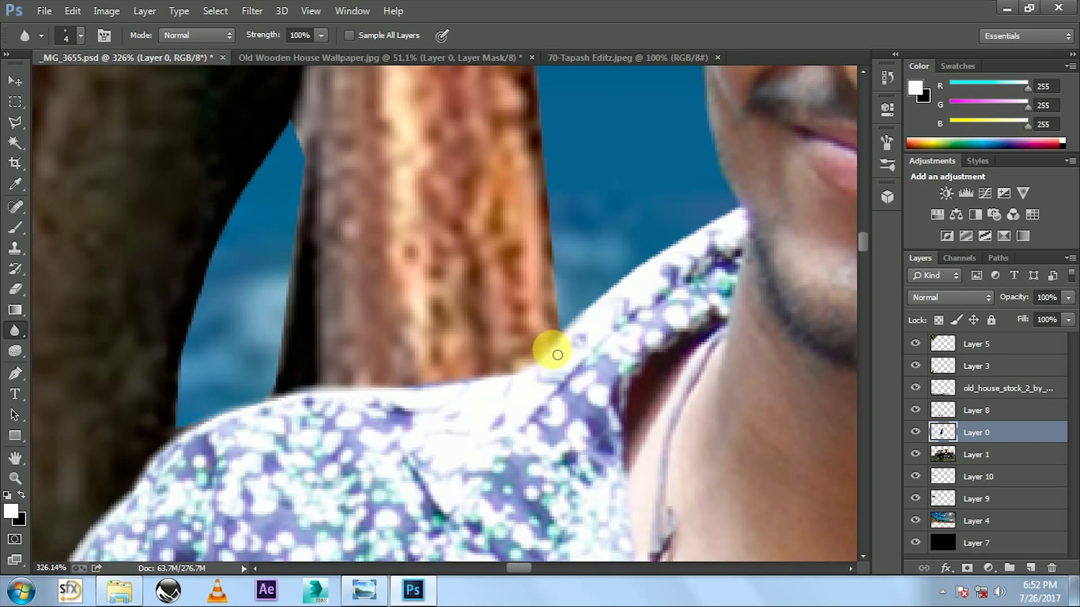
scroll(699, 429, "down", 5)
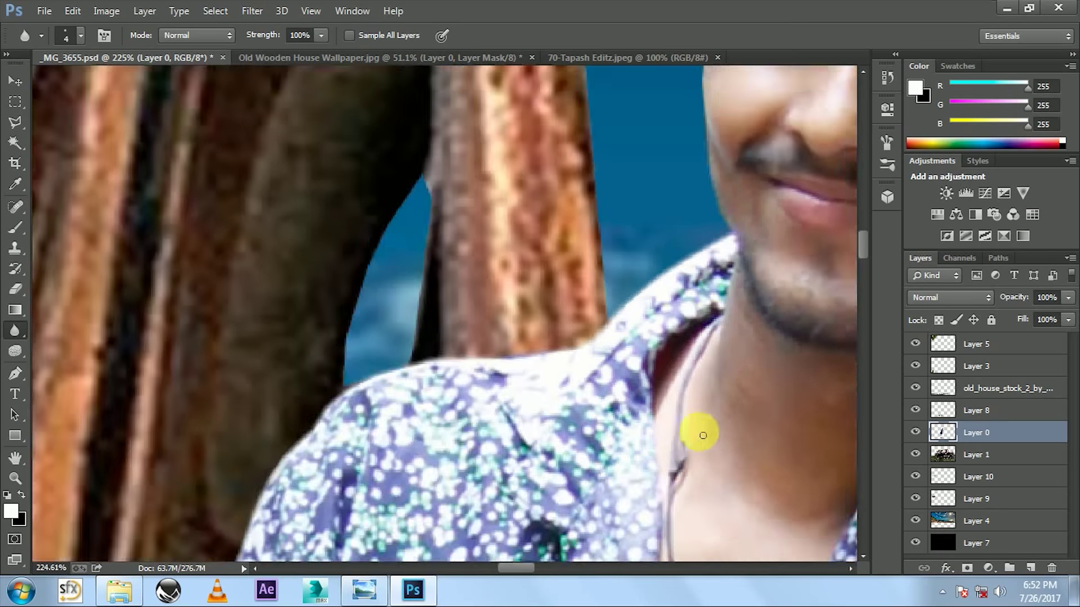
scroll(668, 296, "down", 2)
scroll(671, 346, "up", 5)
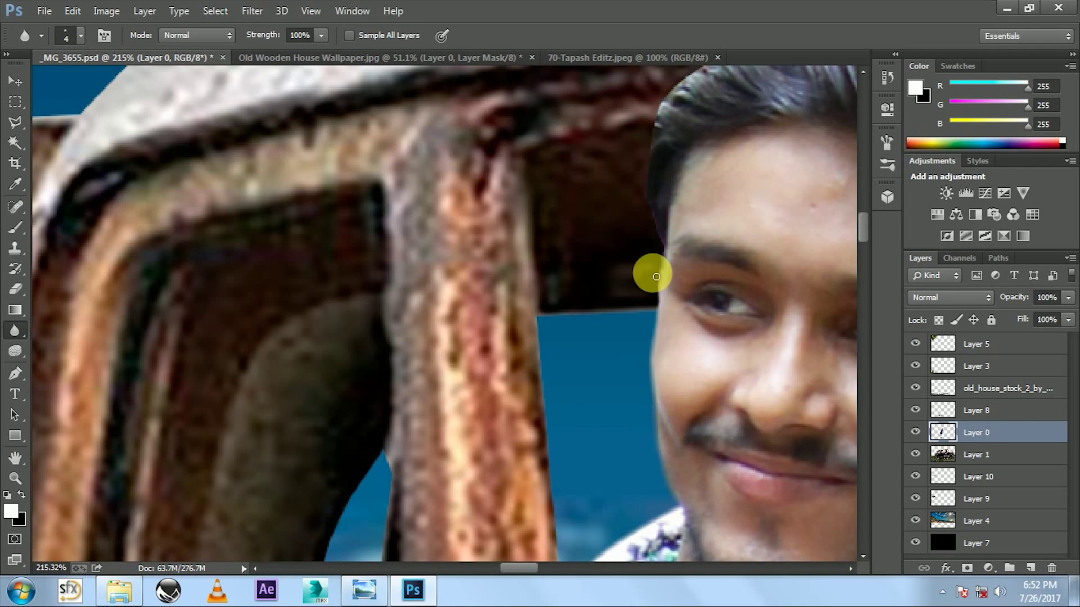
scroll(656, 276, "down", 2)
Switch from the Blur tool to the Smudge tool with a 54 px scattered brush.
right_click(15, 331)
left_click(56, 357)
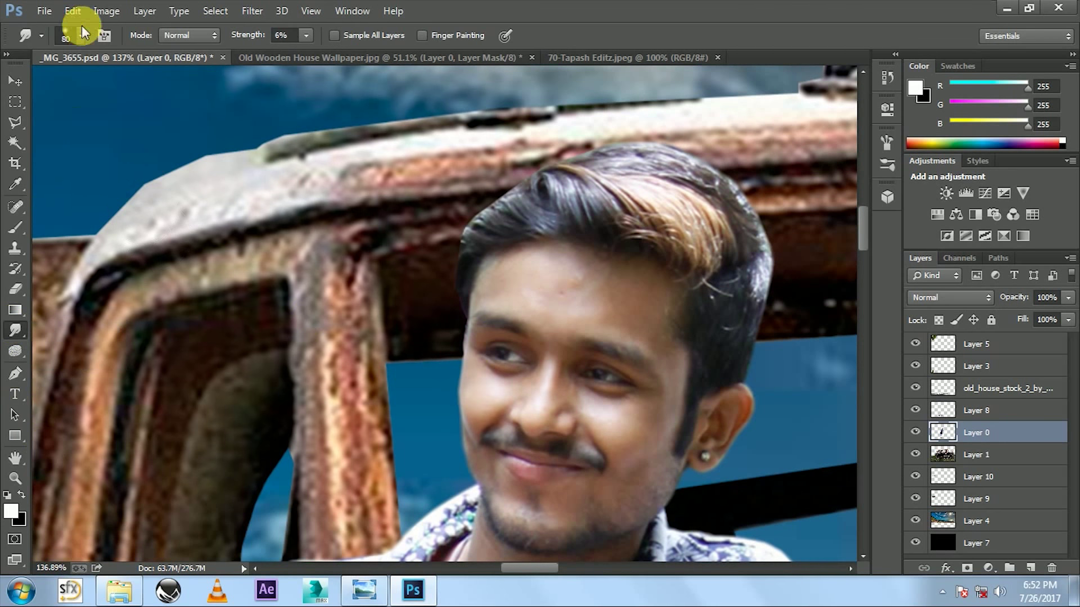
left_click(80, 34)
scroll(298, 367, "down", 3)
scroll(313, 354, "down", 3)
left_click(287, 343)
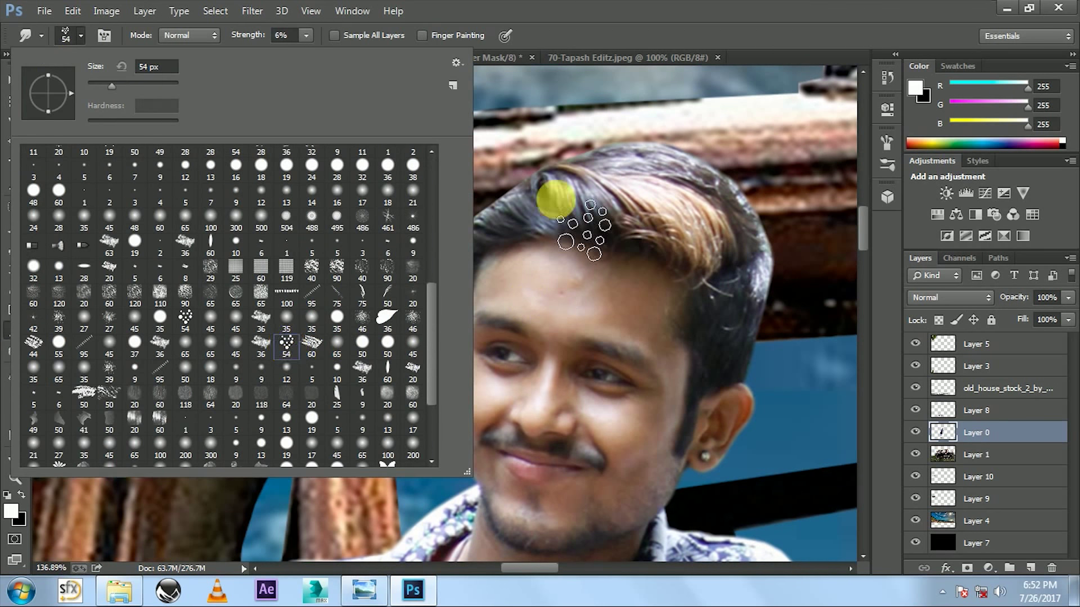
left_click(556, 198)
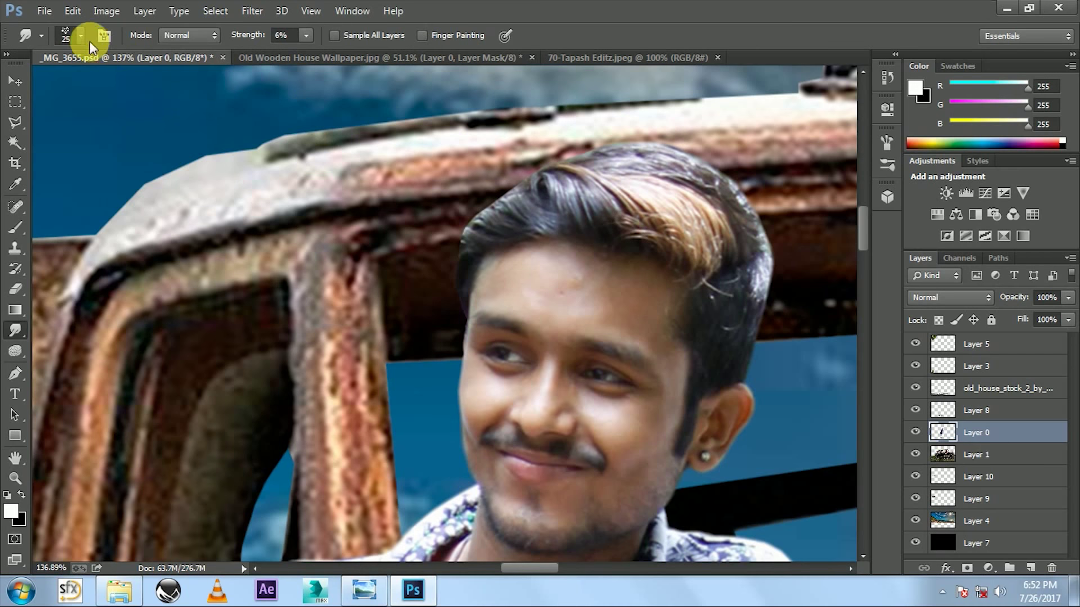
Shrink the brush to 14 px and test a smudge on the top hair edge, undoing it.
left_click(82, 36)
left_click(644, 149)
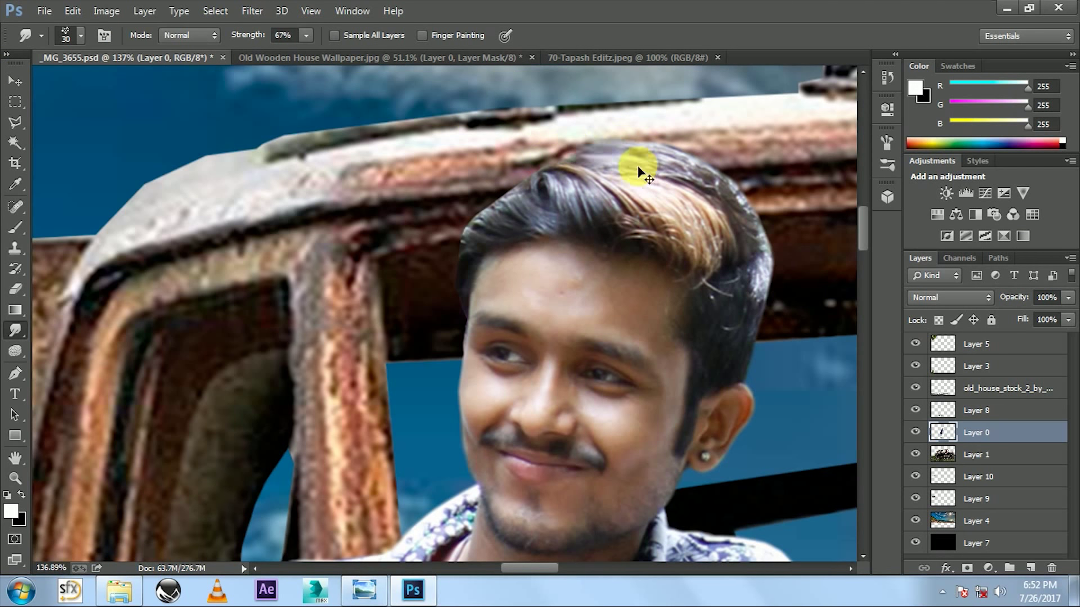
scroll(636, 165, "up", 2)
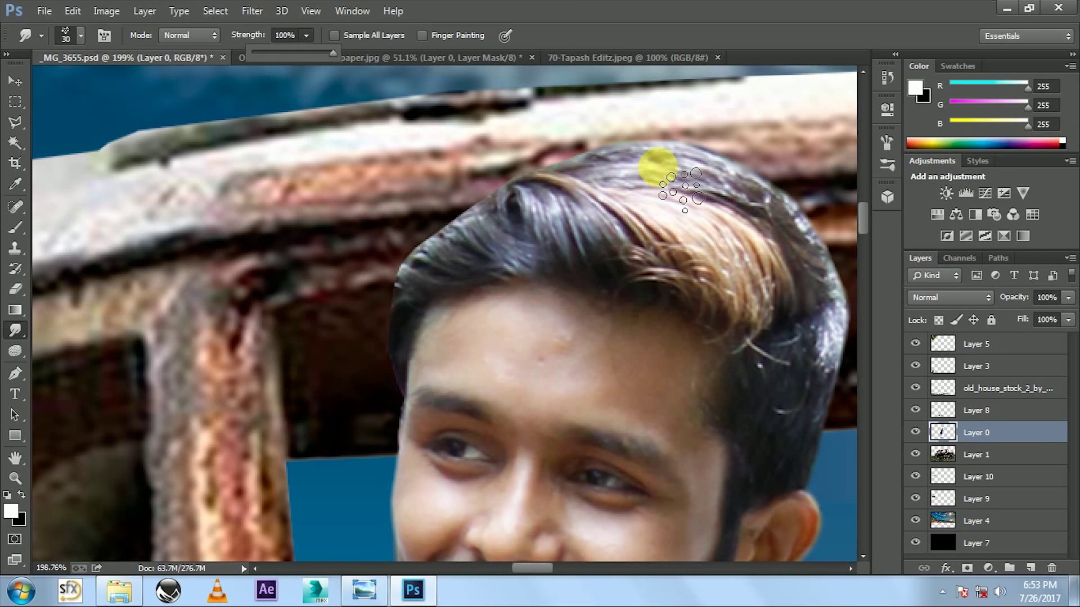
left_click(82, 36)
left_click(236, 215)
scroll(646, 150, "up", 2)
scroll(622, 187, "up", 2)
left_click_drag(732, 174, 629, 135)
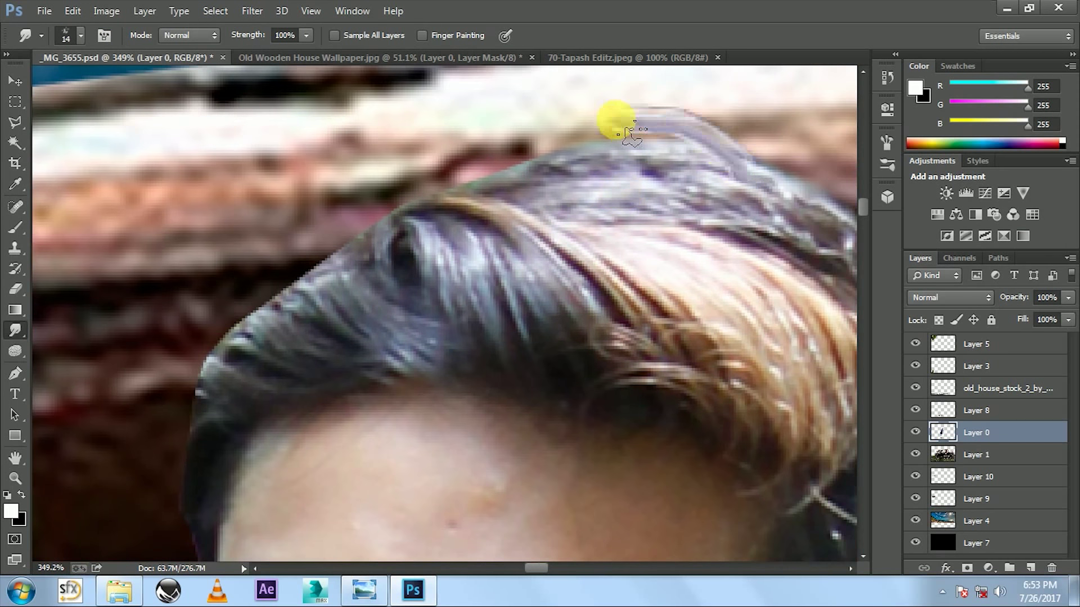
key("ctrl+z")
Lower smudge strength to 69% and smudge strands along the left hairline.
mouse_move(602, 169)
left_mouse_down()
mouse_move(325, 234)
mouse_move(355, 251)
left_mouse_up()
right_click(175, 175)
key("Escape")
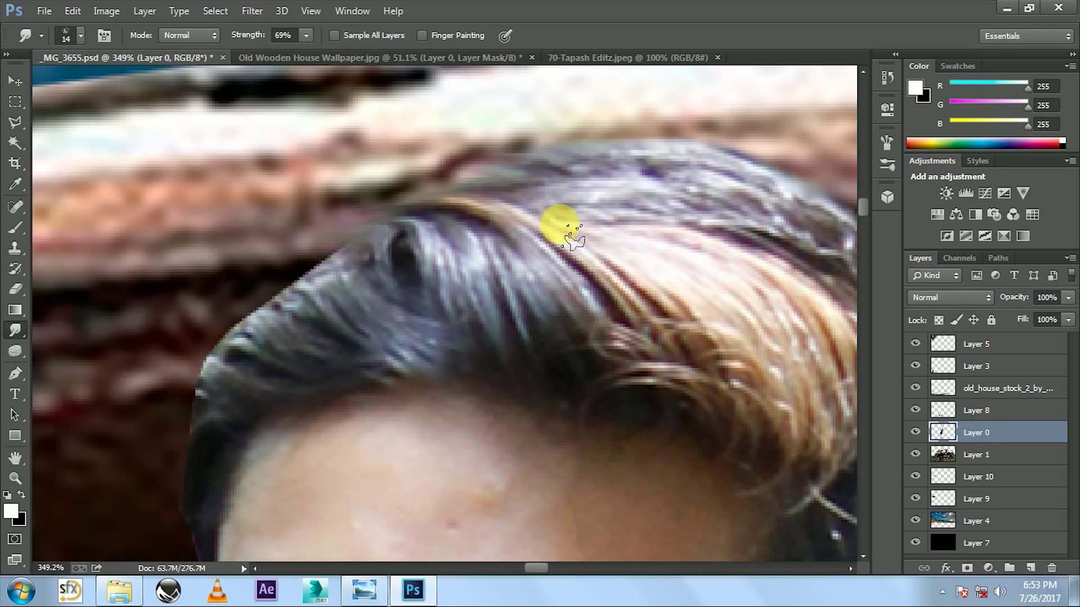
mouse_move(281, 258)
left_mouse_down()
mouse_move(460, 231)
mouse_move(407, 229)
left_mouse_up()
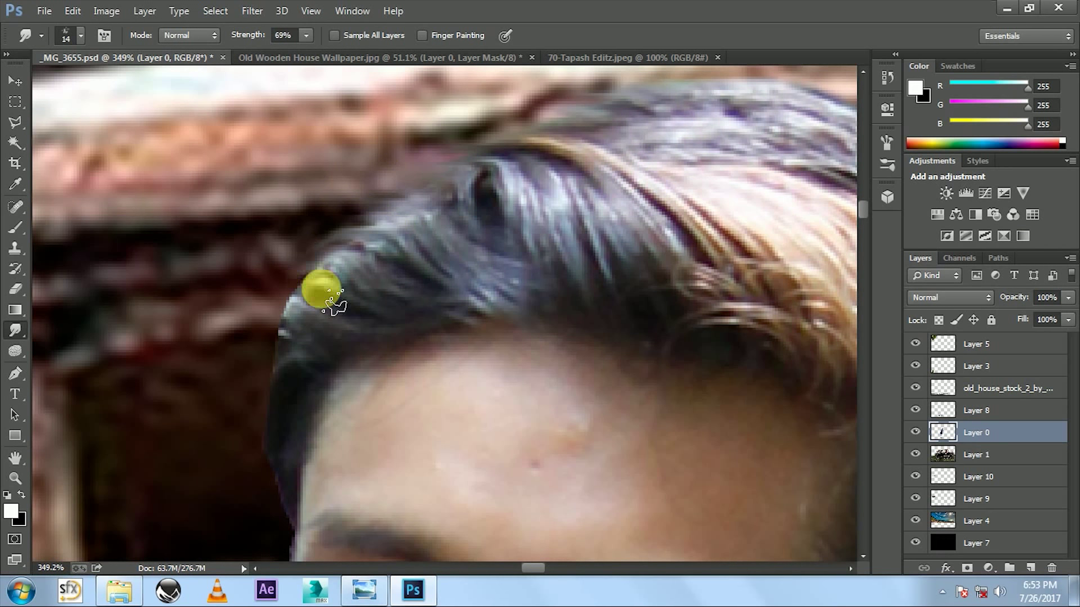
mouse_move(433, 202)
left_mouse_down()
mouse_move(264, 317)
mouse_move(315, 303)
mouse_move(285, 329)
mouse_move(278, 395)
mouse_move(293, 409)
mouse_move(349, 191)
left_mouse_up()
scroll(348, 192, "down", 2)
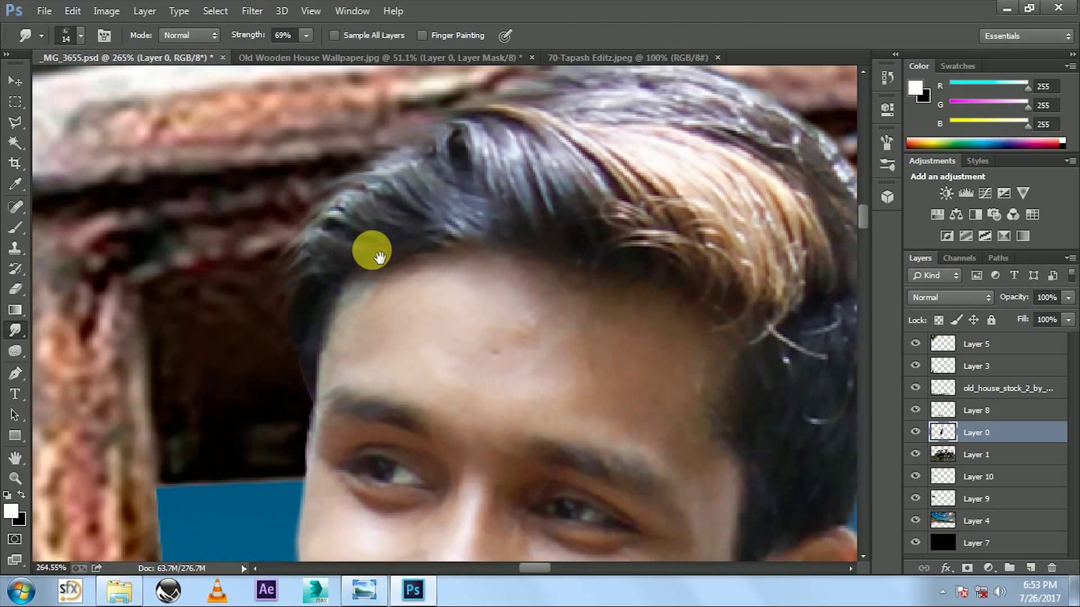
left_click_drag(292, 345, 329, 227)
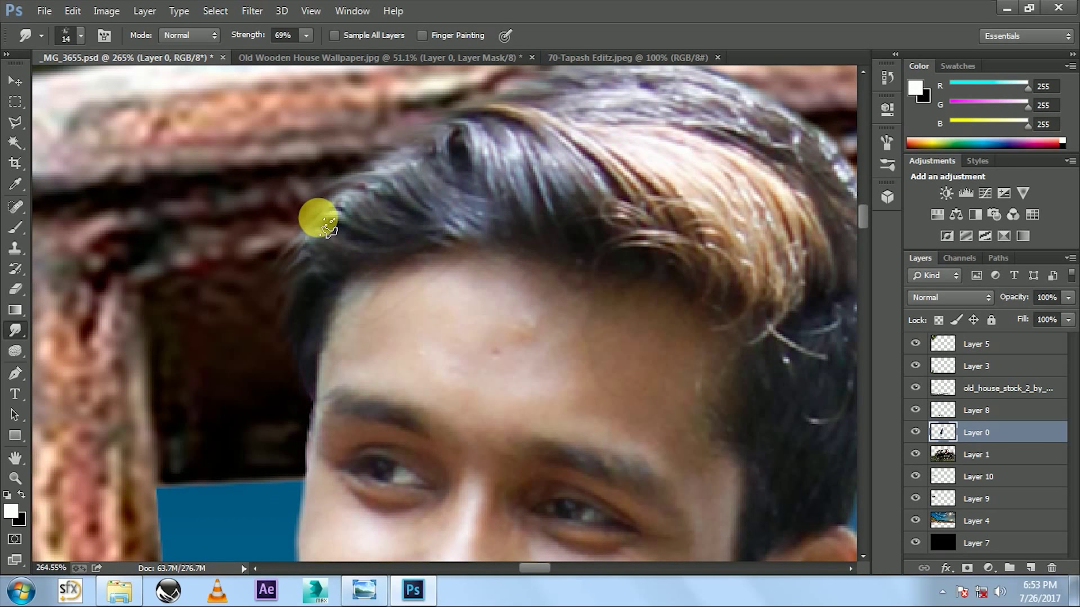
Adjust the brush, drop strength to 47%, and smudge the top-right hair edge.
left_click(81, 35)
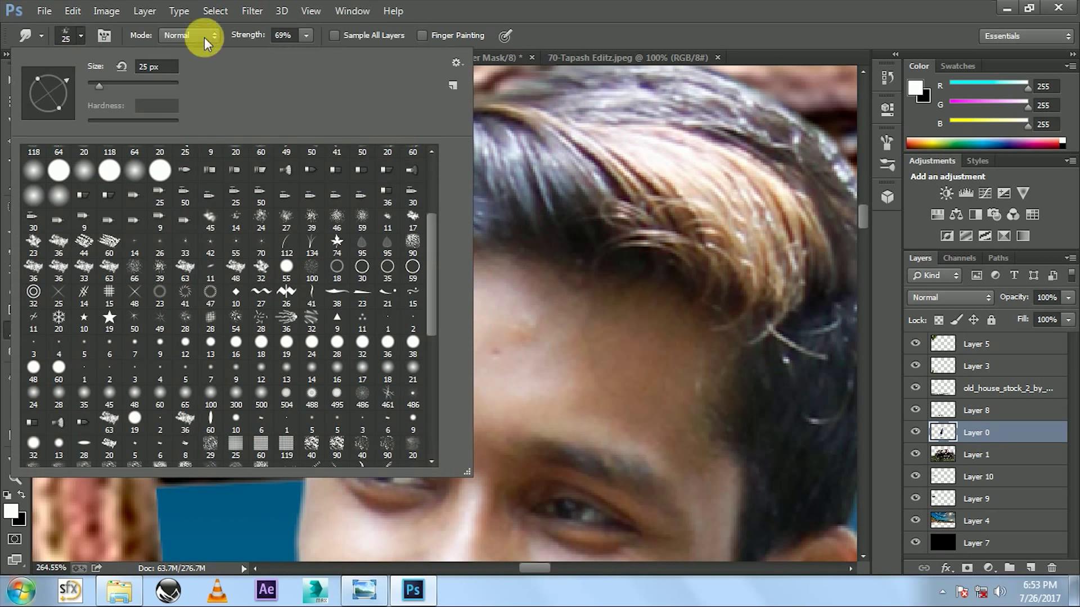
left_click(124, 115)
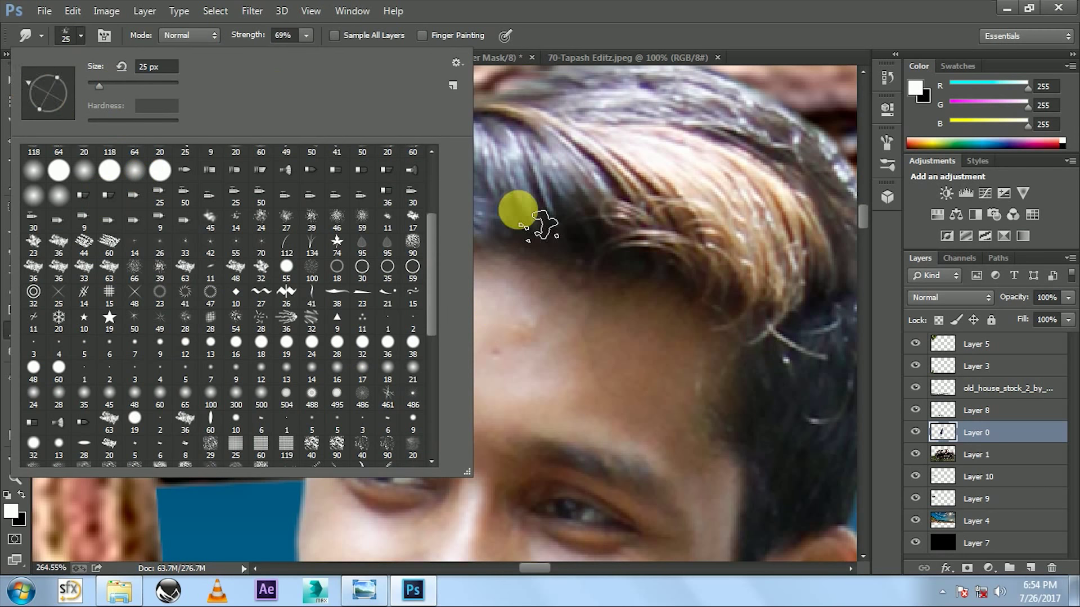
left_click(515, 216)
left_click(87, 34)
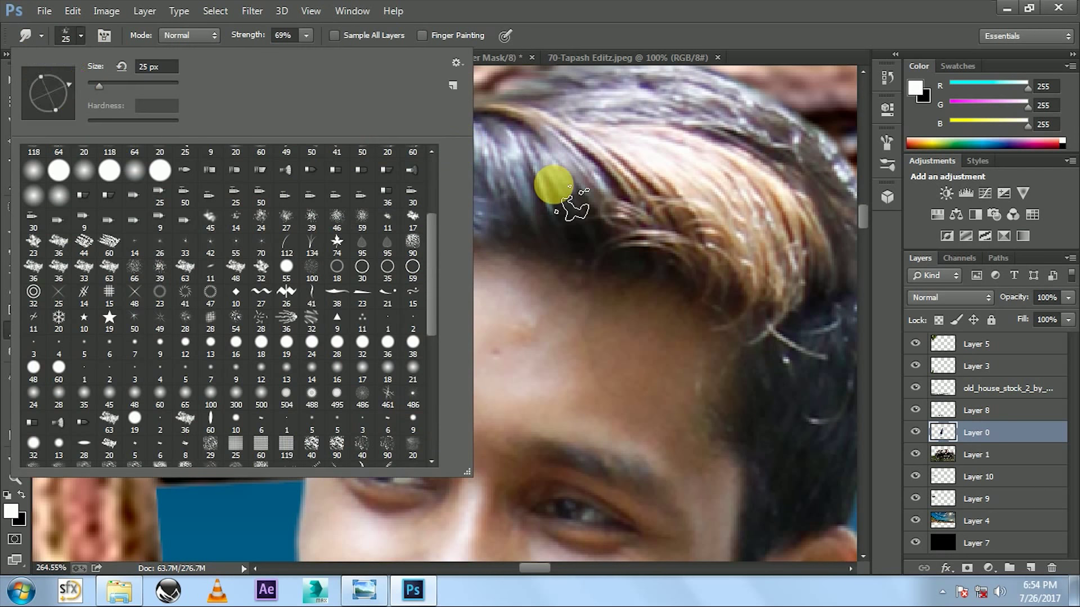
left_click(559, 194)
left_click_drag(307, 35, 289, 49)
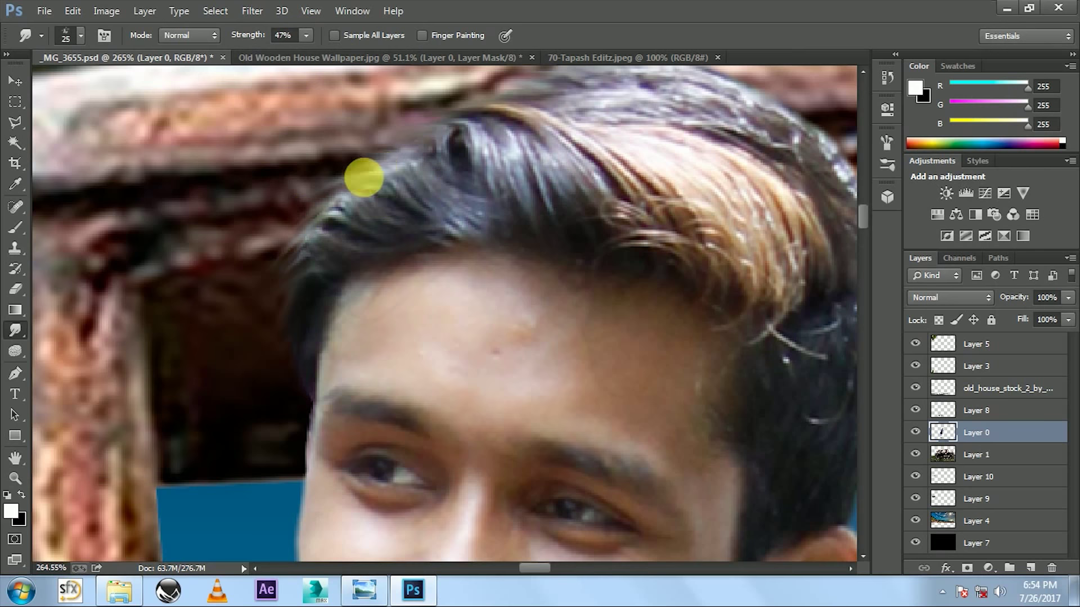
scroll(362, 174, "right", 3)
mouse_move(707, 296)
left_mouse_down()
mouse_move(578, 140)
mouse_move(690, 278)
mouse_move(715, 369)
mouse_move(689, 320)
mouse_move(666, 412)
mouse_move(698, 285)
left_mouse_up()
scroll(679, 474, "down", 2)
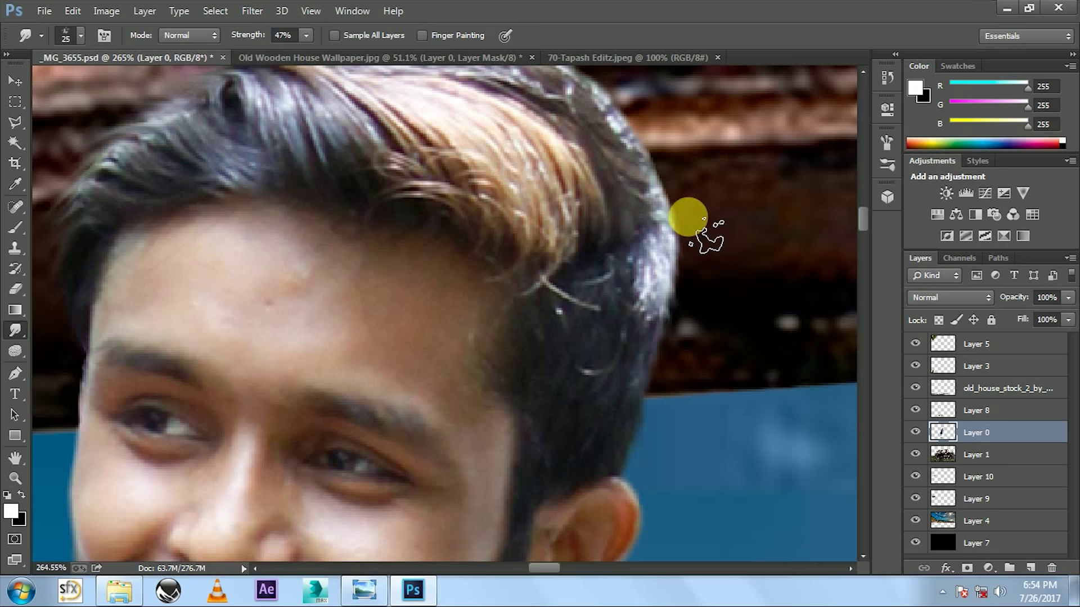
Change the brush tip angle and smudge the right, upper and left hair edges.
left_click(81, 36)
left_click(57, 87)
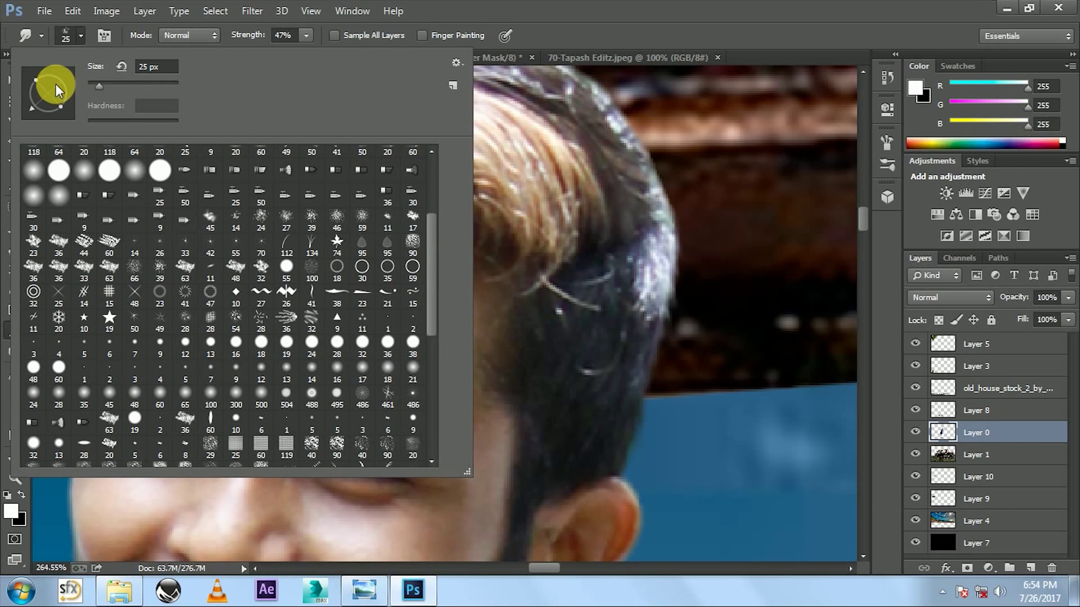
left_click(700, 279)
mouse_move(704, 276)
left_mouse_down()
mouse_move(680, 169)
mouse_move(641, 118)
mouse_move(713, 279)
left_mouse_up()
mouse_move(591, 153)
left_mouse_down()
mouse_move(615, 168)
mouse_move(539, 152)
left_mouse_up()
left_click_drag(495, 223, 605, 206)
mouse_move(270, 309)
left_mouse_down()
mouse_move(212, 393)
mouse_move(224, 350)
mouse_move(216, 361)
left_mouse_up()
Pick a 24 px scattered brush and hide the background layers to check hair on black.
left_click(70, 35)
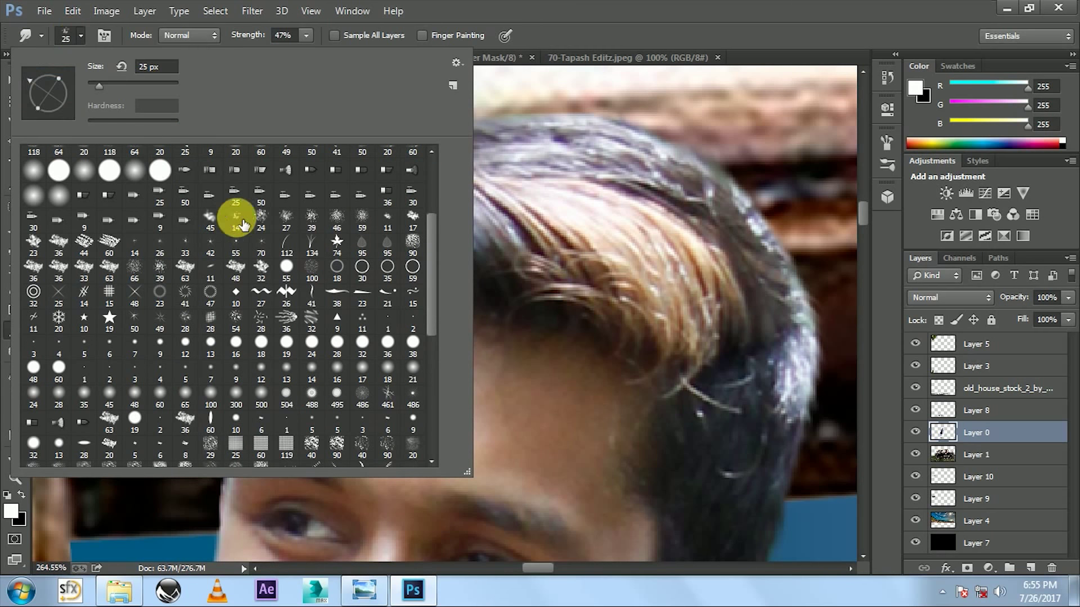
double_click(268, 223)
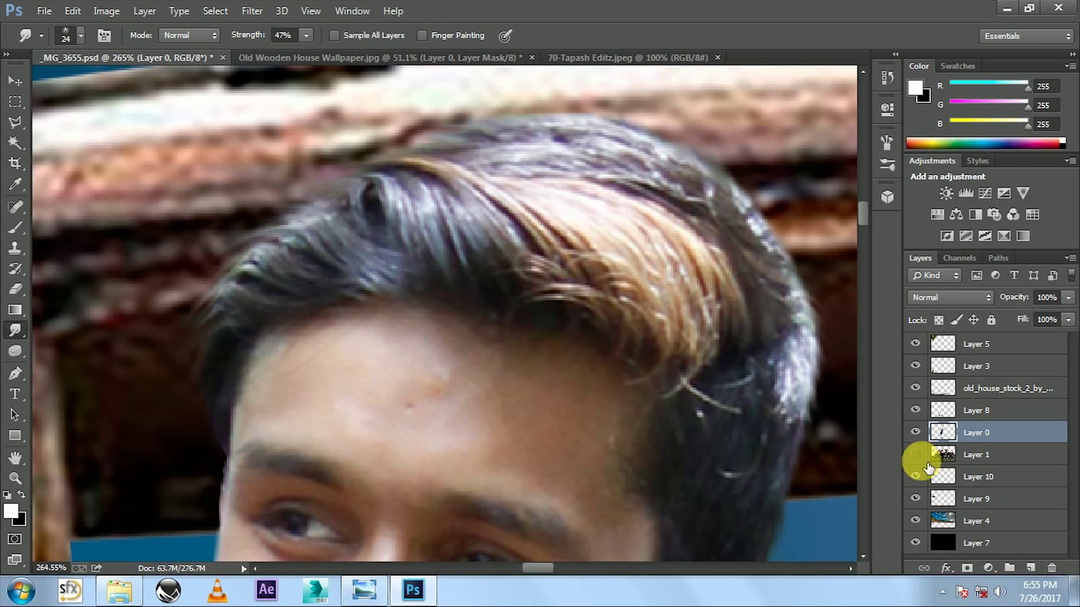
left_click_drag(915, 454, 914, 433)
Smudge the upper-left hairline and a stray strand, trying strengths of 87%, 40% and 77%.
left_click_drag(498, 163, 373, 194)
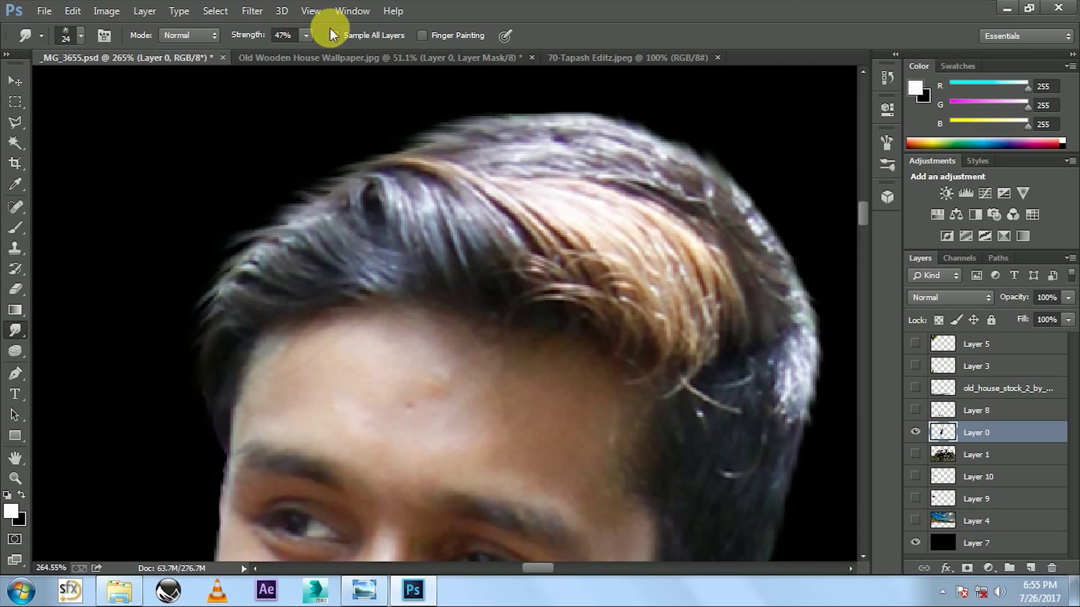
left_click(339, 54)
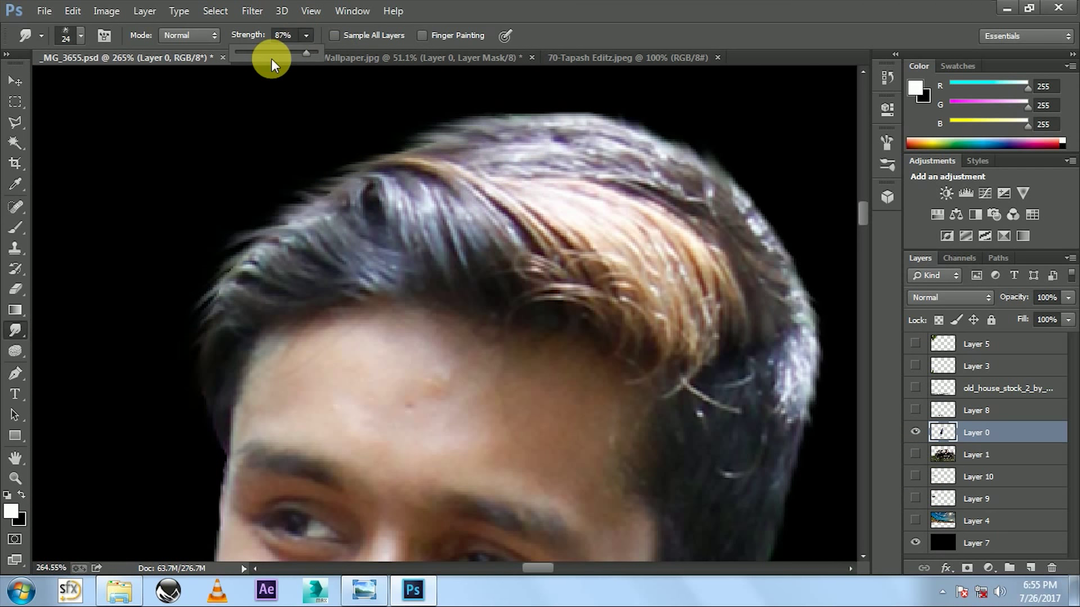
left_click(271, 58)
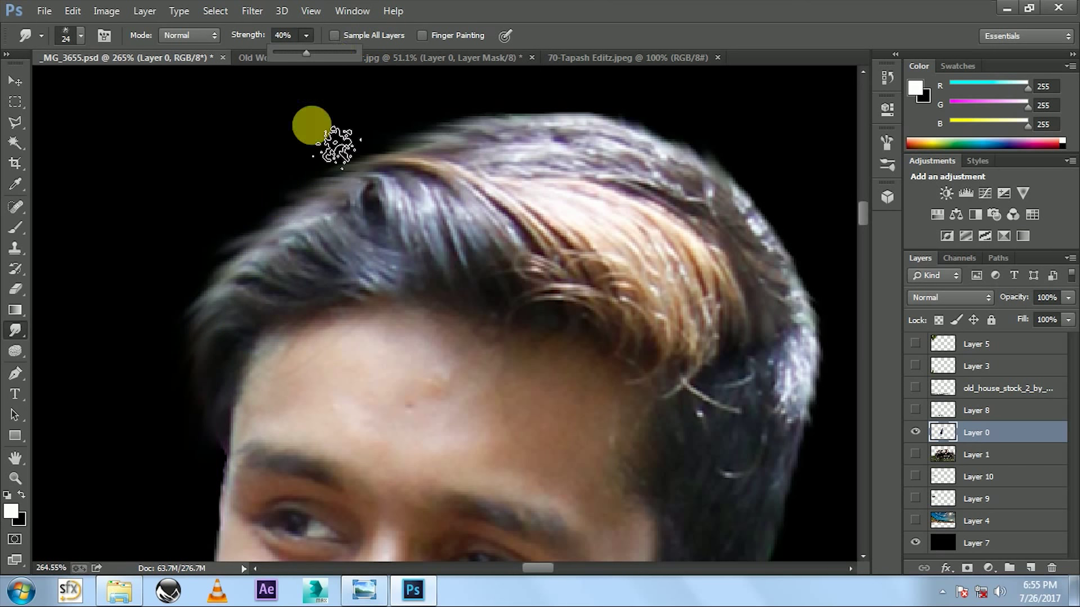
left_click(337, 56)
scroll(345, 389, "up", 3)
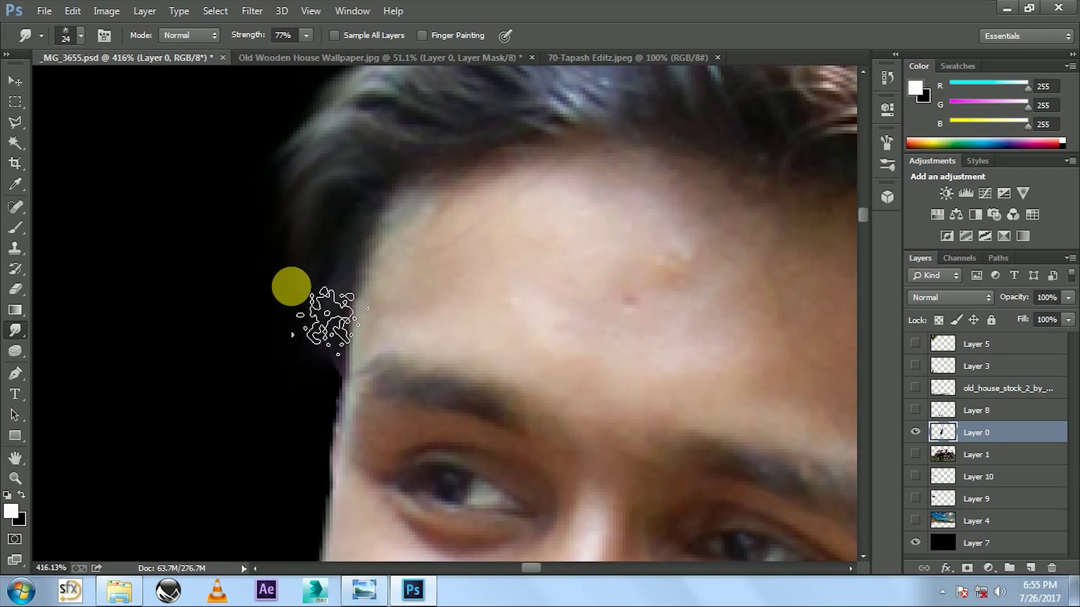
scroll(388, 191, "down", 3)
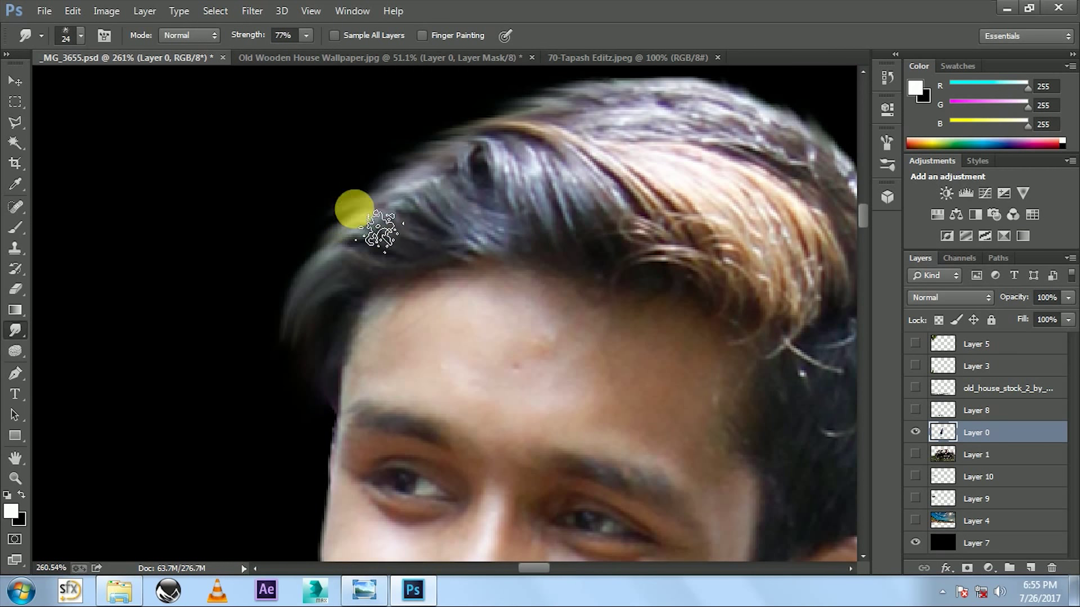
mouse_move(357, 238)
left_mouse_down()
mouse_move(350, 246)
mouse_move(467, 193)
left_mouse_up()
At 52% strength, smear the hair edges upward, along the top-left and down the right side.
left_click(304, 37)
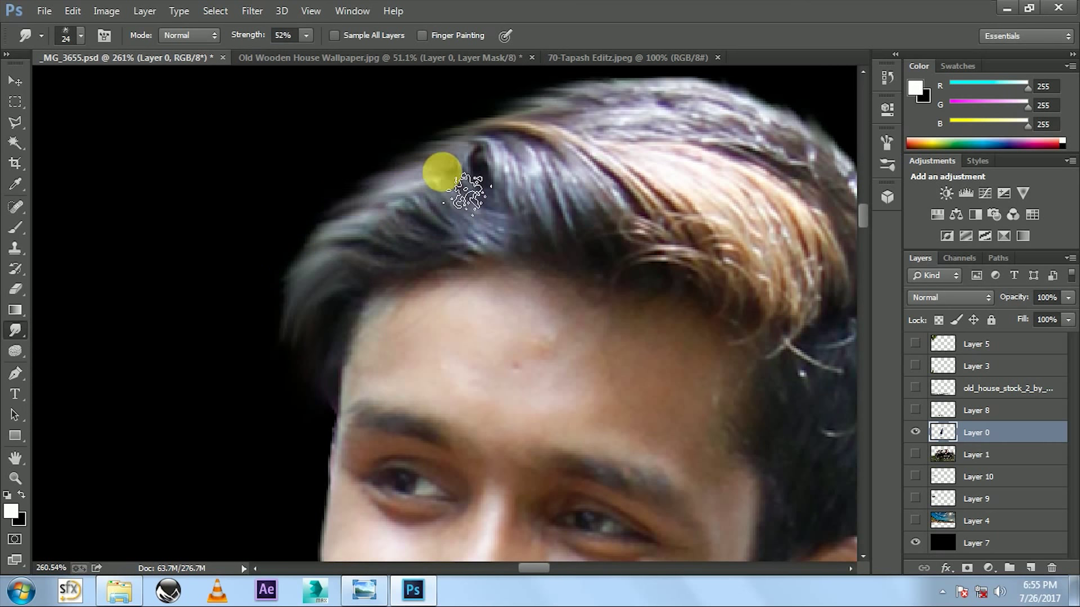
mouse_move(285, 290)
left_mouse_down()
mouse_move(309, 274)
mouse_move(253, 349)
mouse_move(301, 342)
mouse_move(517, 128)
mouse_move(465, 154)
mouse_move(484, 125)
mouse_move(512, 150)
left_mouse_up()
scroll(511, 149, "down", 3)
scroll(699, 228, "up", 2)
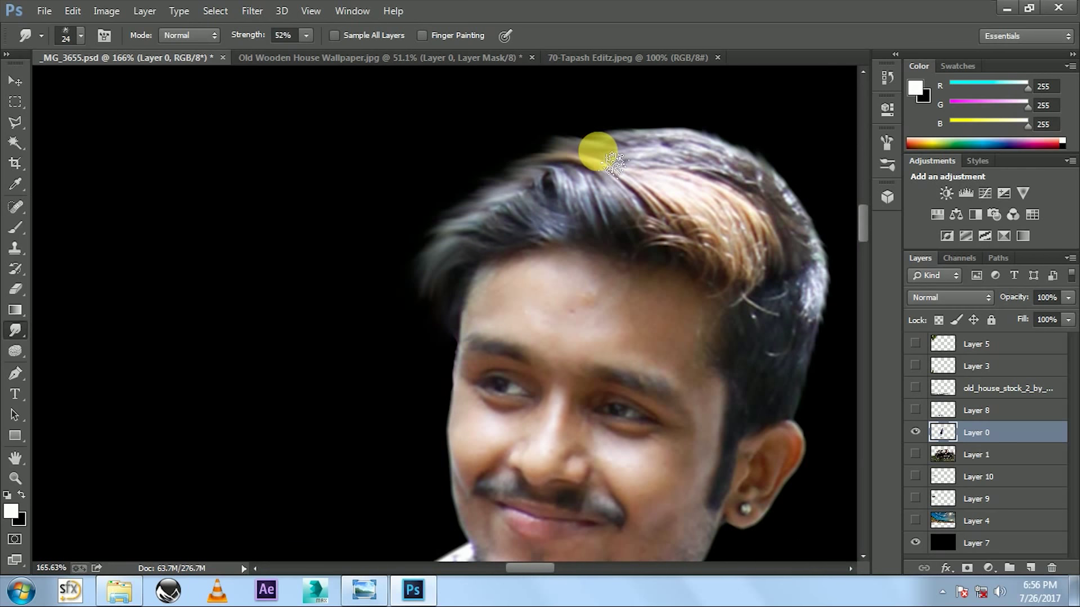
mouse_move(444, 168)
left_mouse_down()
mouse_move(351, 178)
mouse_move(538, 243)
mouse_move(521, 203)
mouse_move(407, 278)
mouse_move(450, 272)
mouse_move(522, 159)
mouse_move(554, 144)
mouse_move(631, 151)
mouse_move(576, 148)
mouse_move(540, 168)
left_mouse_up()
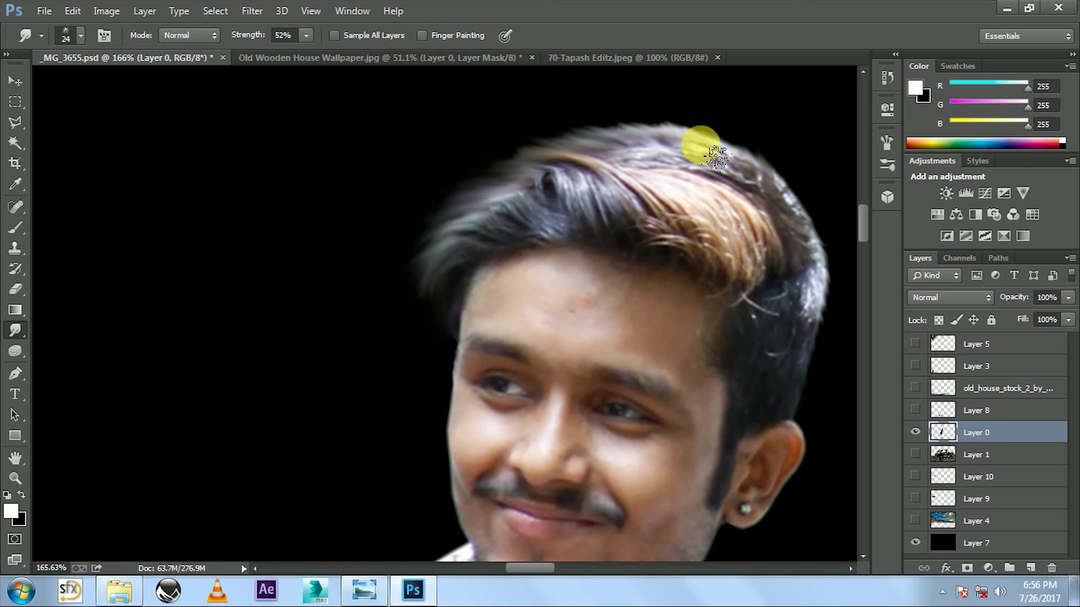
scroll(831, 224, "down", 3)
scroll(850, 357, "up", 5)
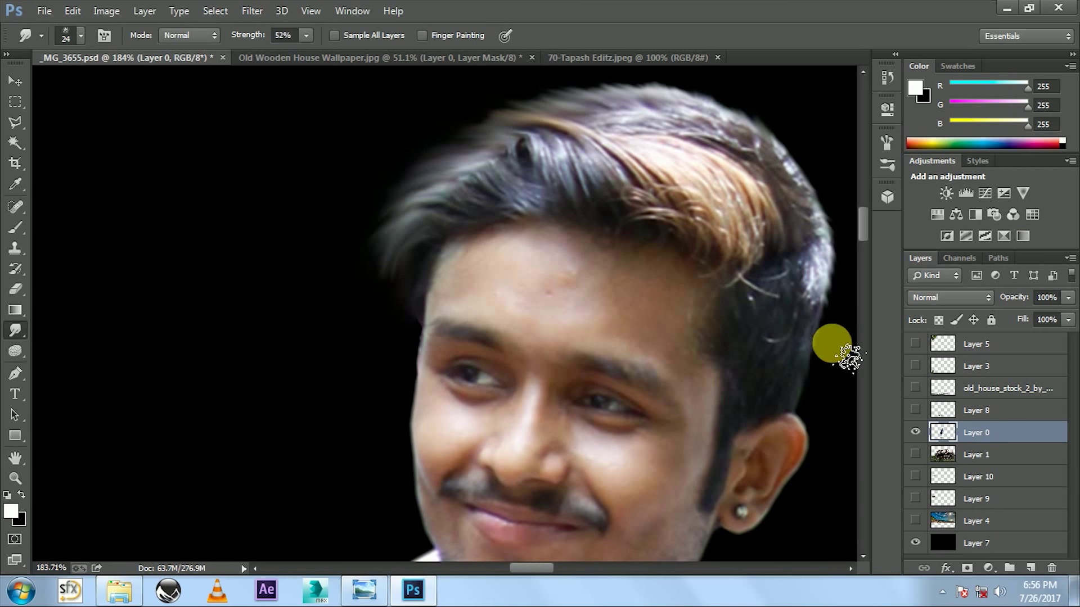
left_click_drag(829, 415, 842, 327)
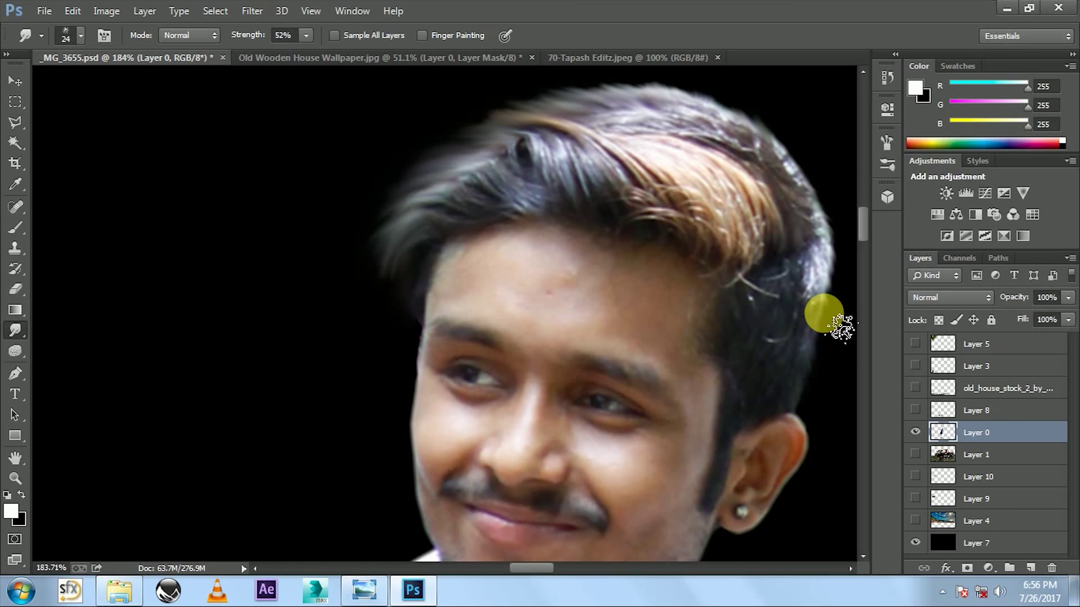
scroll(846, 360, "up", 2)
scroll(866, 371, "down", 5)
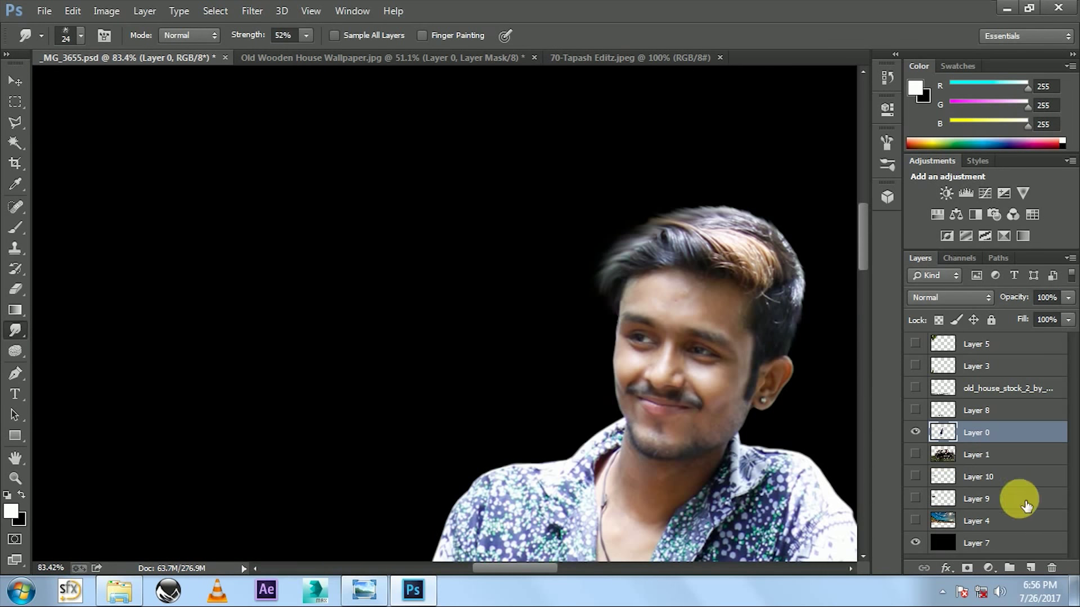
Paint black at 38% brush opacity along the hair outline, then deselect.
key("b")
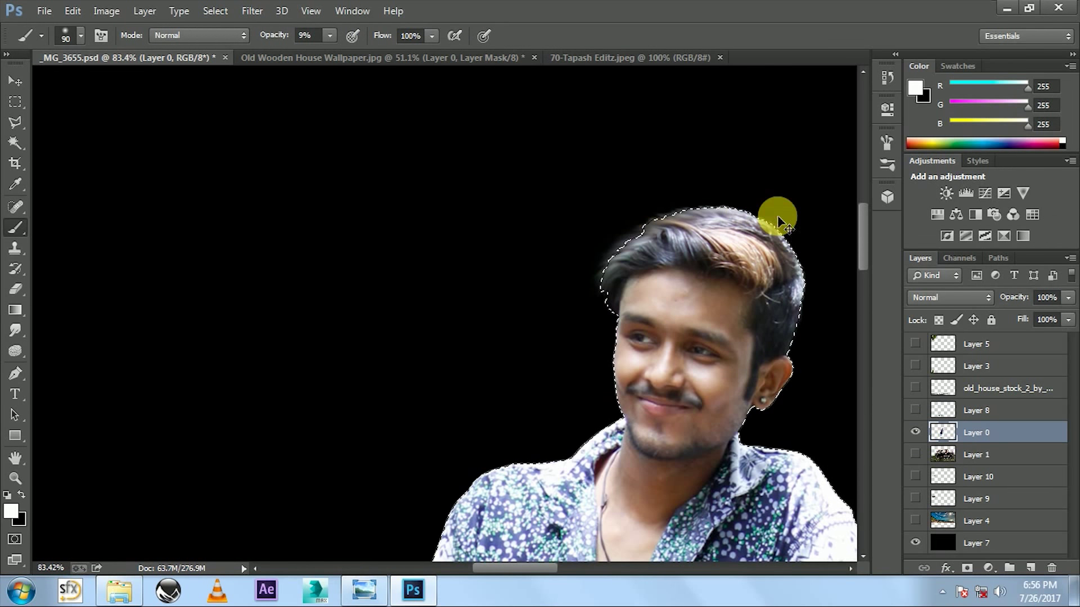
key("x")
left_click_drag(330, 34, 354, 53)
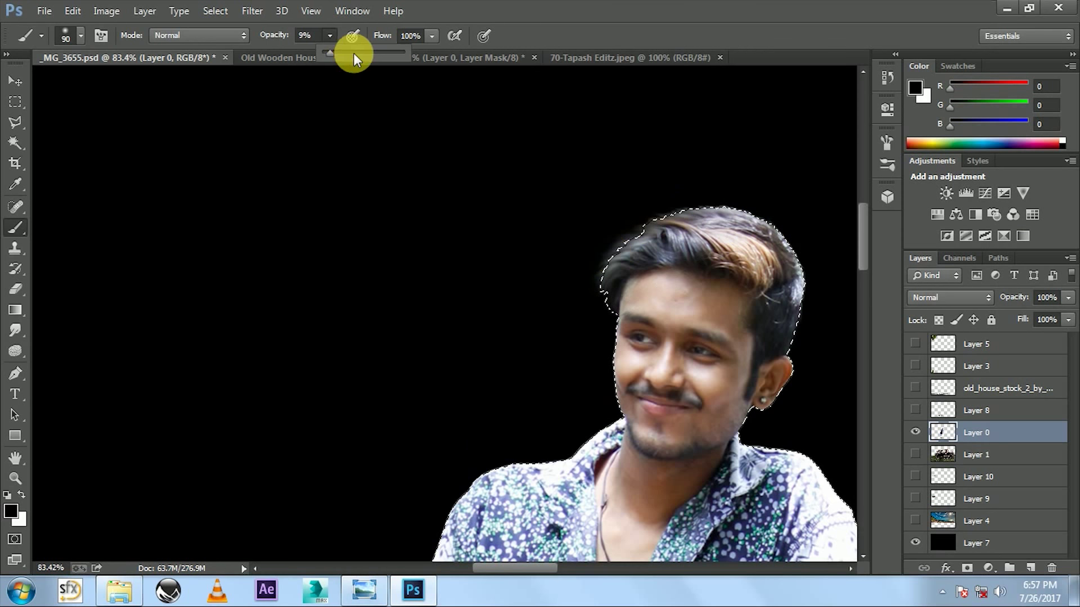
mouse_move(618, 280)
left_mouse_down()
mouse_move(776, 240)
mouse_move(819, 289)
mouse_move(619, 260)
mouse_move(638, 271)
left_mouse_up()
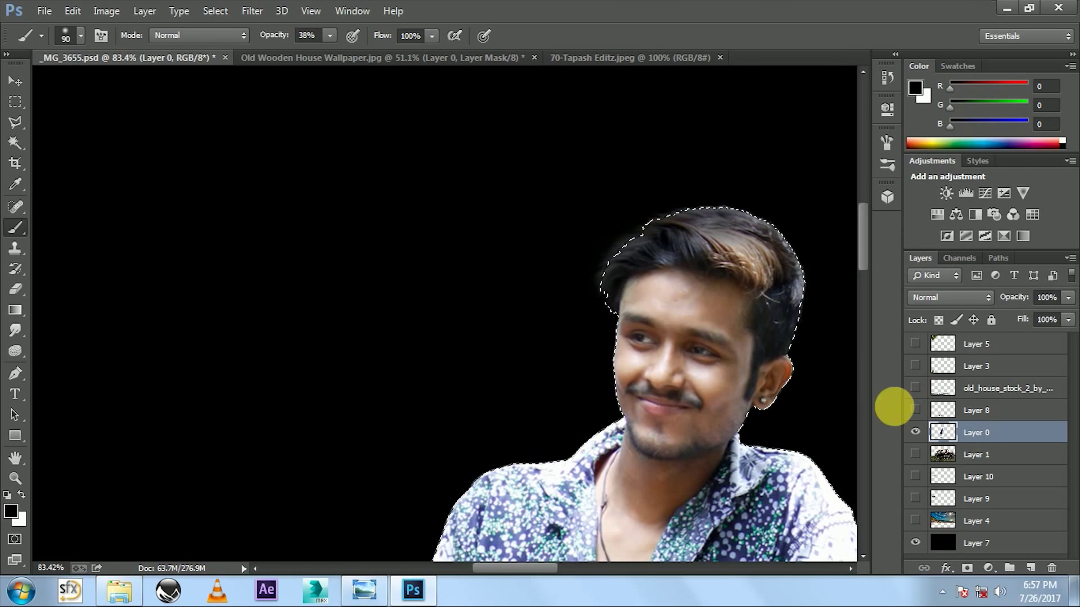
key("ctrl+d")
Make Layer 1 active and hide the man, upper layers and Layer 4, leaving the truck on black.
scroll(712, 329, "down", 2)
scroll(712, 329, "down", 1)
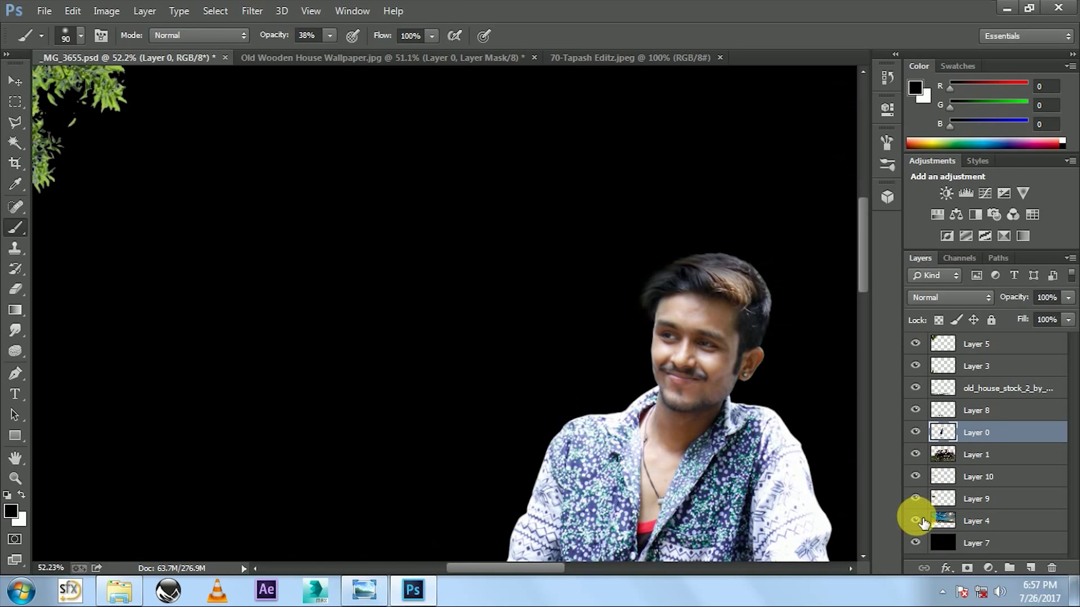
left_click(916, 521)
scroll(800, 347, "up", 2)
scroll(800, 347, "down", 3)
scroll(762, 434, "down", 3)
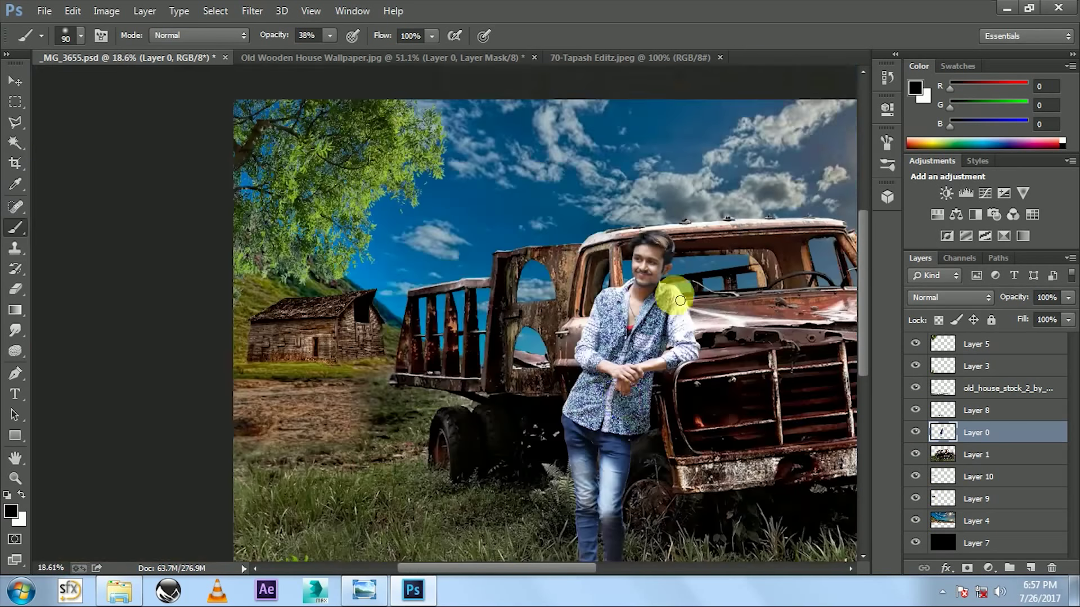
scroll(675, 289, "up", 2)
scroll(631, 386, "up", 1)
scroll(797, 287, "up", 2)
left_click(936, 453)
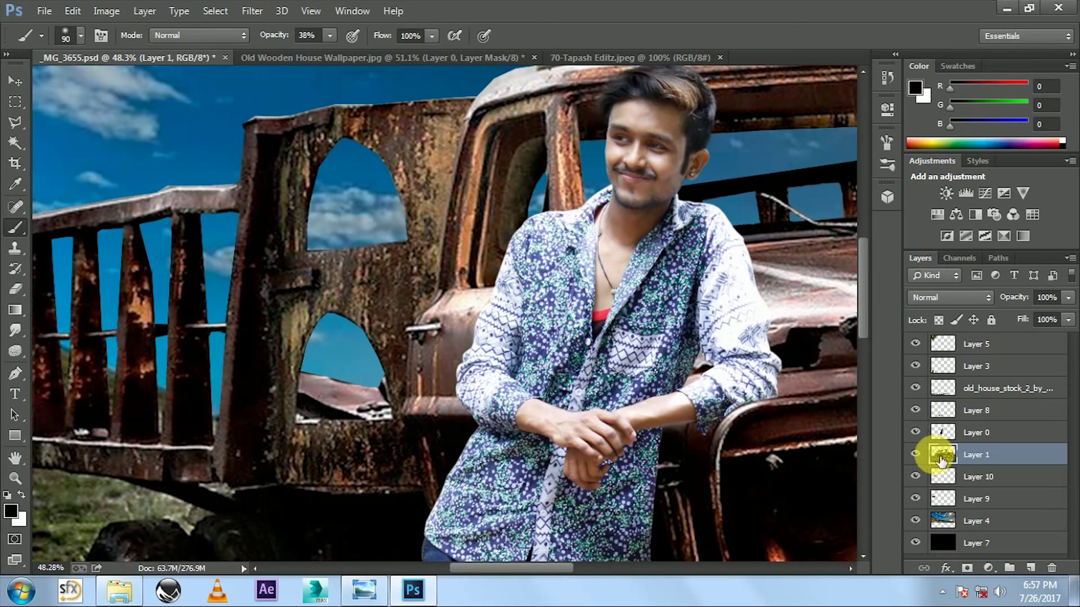
left_click_drag(916, 344, 916, 433)
left_click(915, 521)
scroll(656, 237, "down", 1)
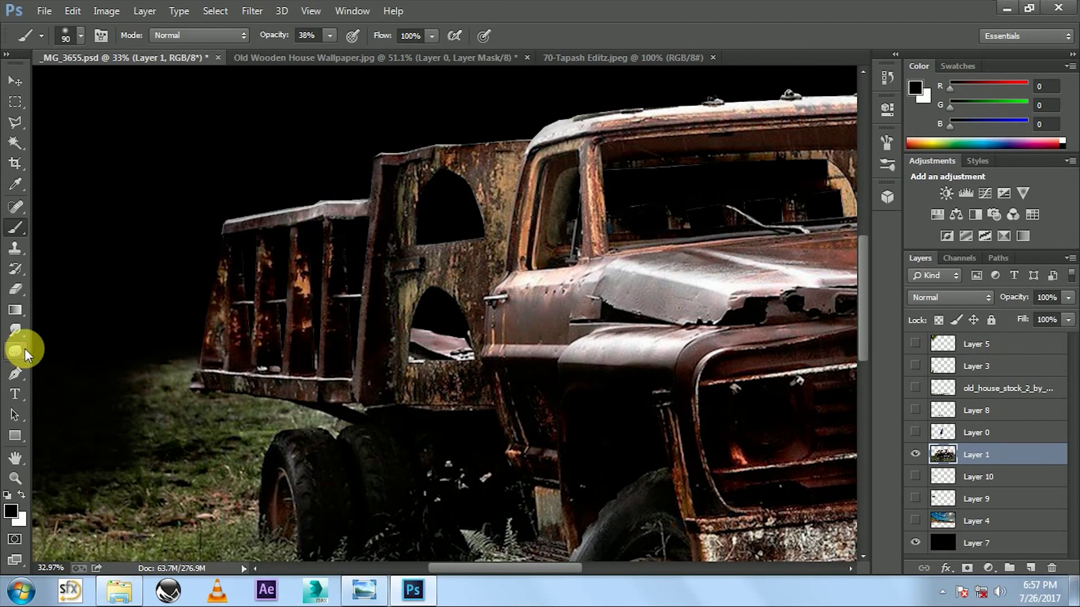
Load the truck layer's outline and turn it into a 2 px border selection.
left_click(943, 453, "ctrl")
left_click(215, 11)
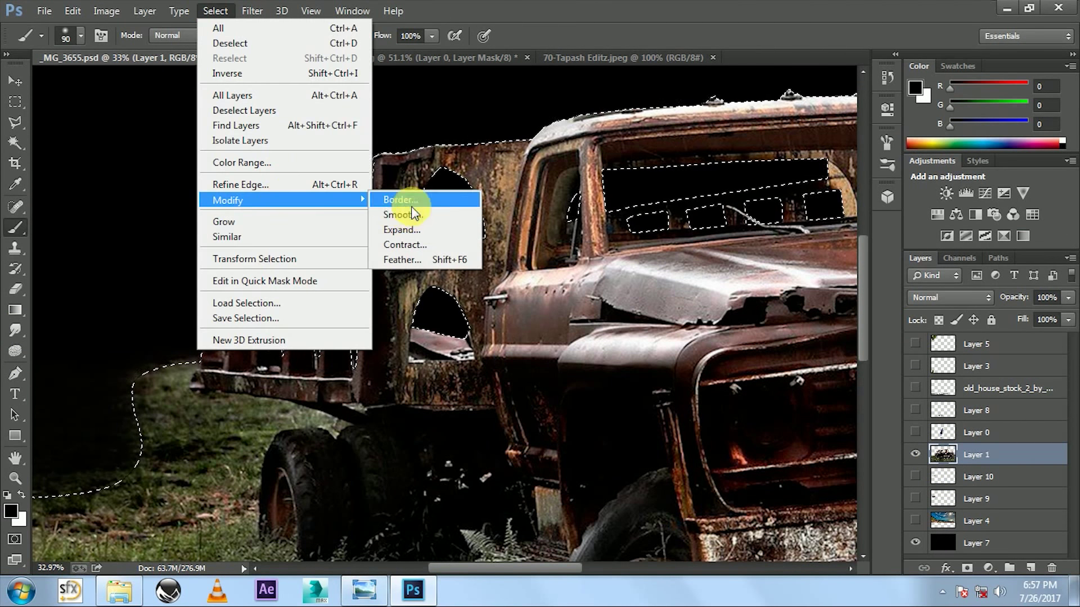
left_click(400, 200)
type("2")
left_click(578, 198)
Smooth the border selection with a 2 px radius.
left_click(216, 10)
scroll(478, 188, "up", 8)
left_click(225, 12)
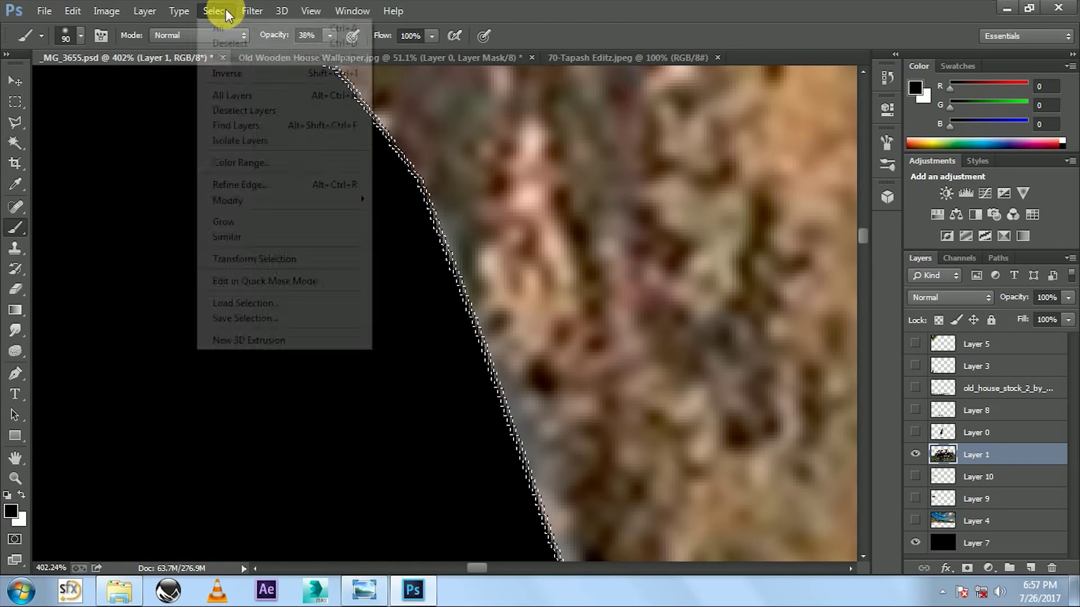
left_click(400, 214)
type("2")
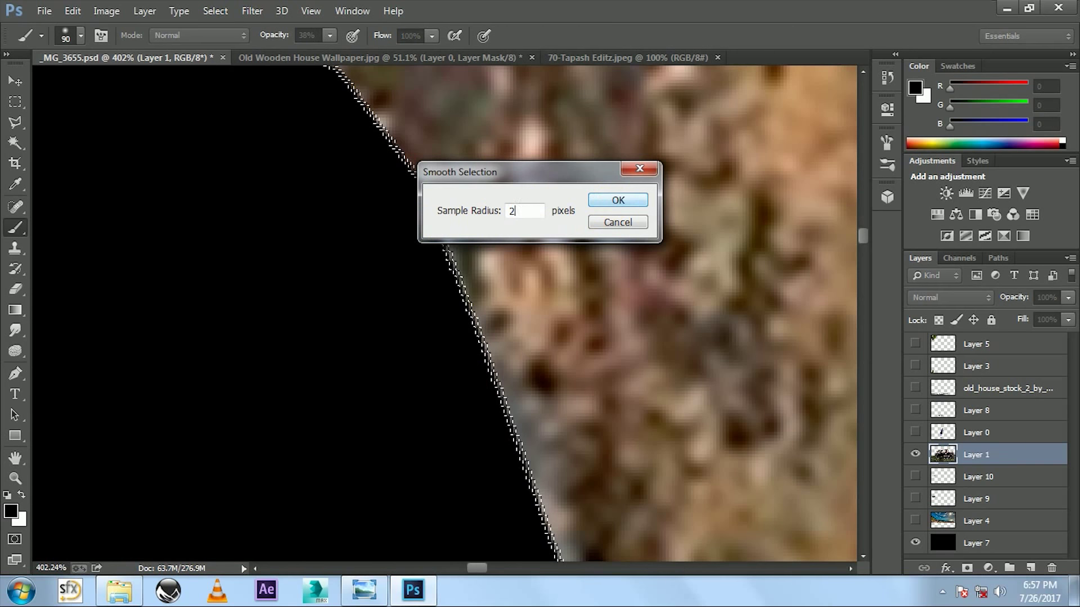
left_click(618, 199)
scroll(560, 309, "down", 5)
scroll(378, 134, "up", 5)
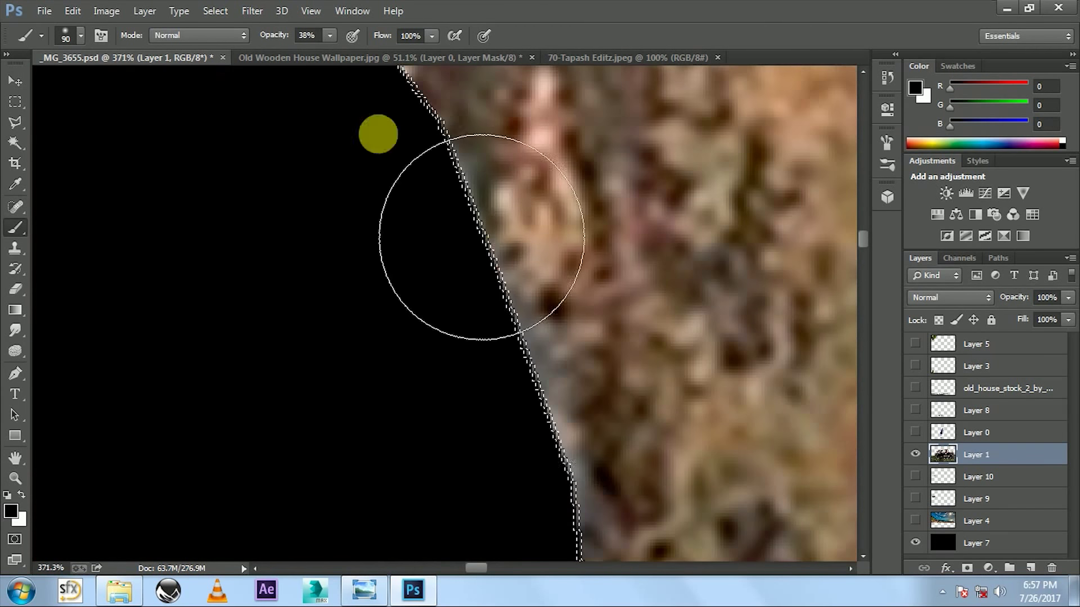
Apply Gaussian Blur at 8.4 pixels to the truck's edge band and deselect.
left_click(252, 11)
left_click(375, 119)
left_click(252, 11)
left_click(506, 289)
mouse_move(729, 340)
left_mouse_down()
mouse_move(770, 337)
mouse_move(714, 340)
left_mouse_up()
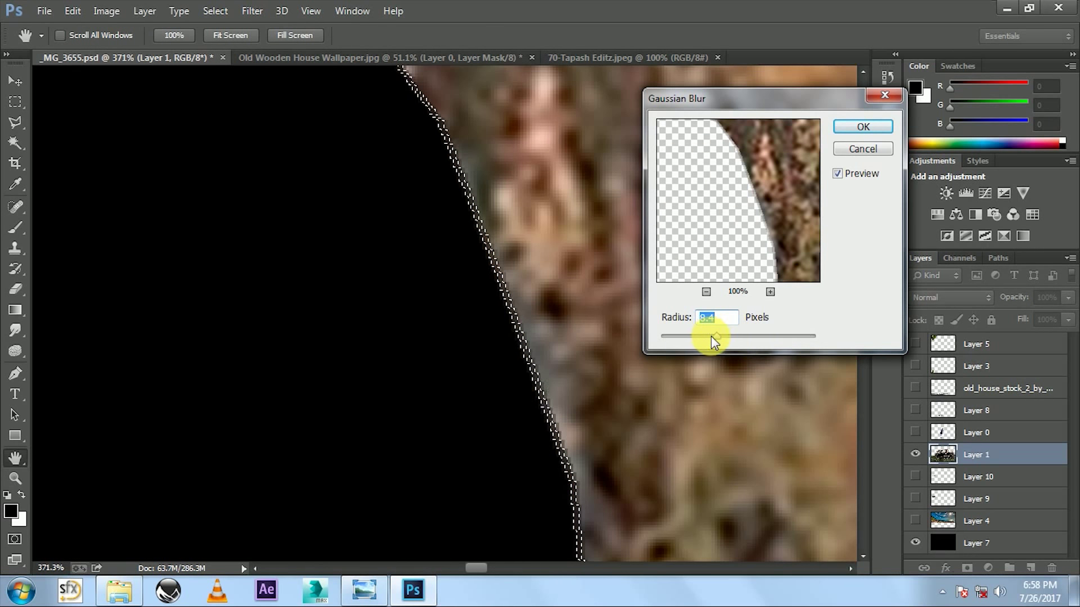
key("Return")
key("ctrl+d")
key("b")
Select the dark arch window and apply Motion Blur at distance 42, then deselect.
scroll(571, 343, "down", 3)
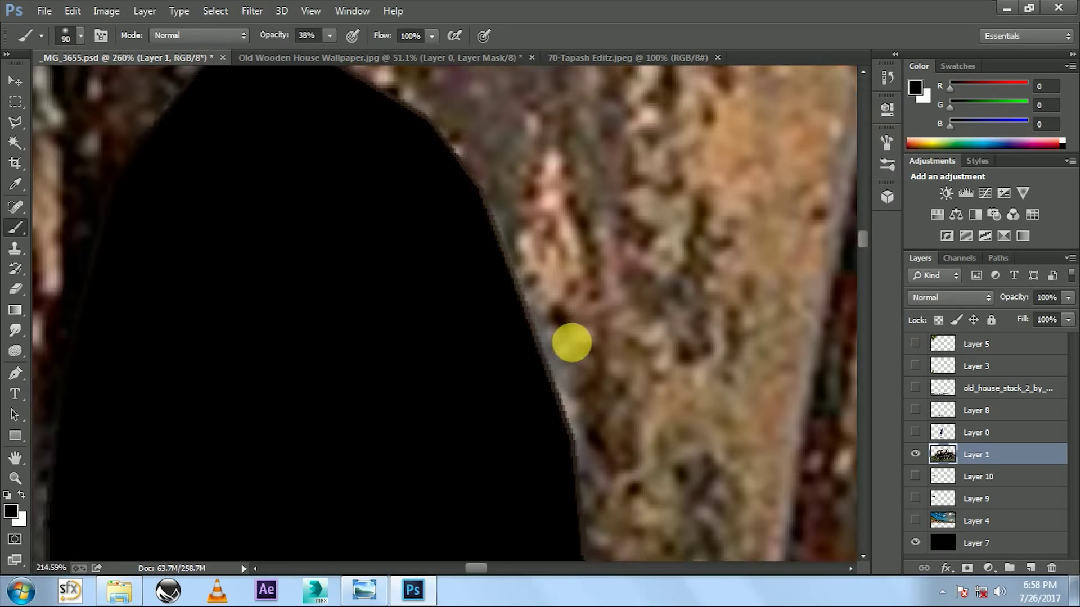
scroll(571, 343, "down", 3)
scroll(501, 332, "up", 2)
scroll(499, 251, "up", 2)
scroll(499, 254, "up", 1)
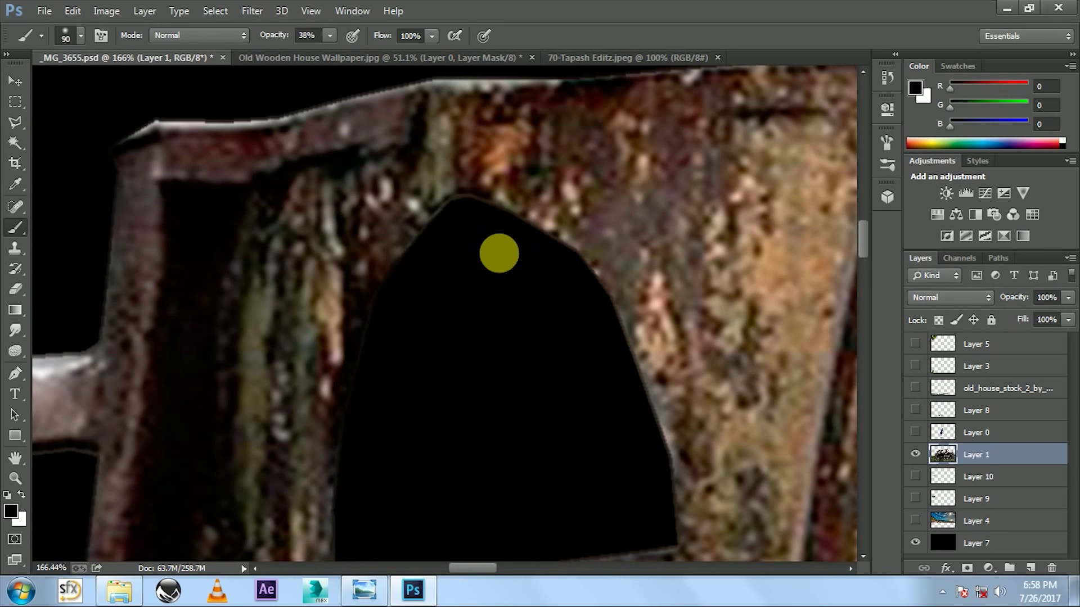
key("ctrl+shift+d")
scroll(472, 253, "up", 3)
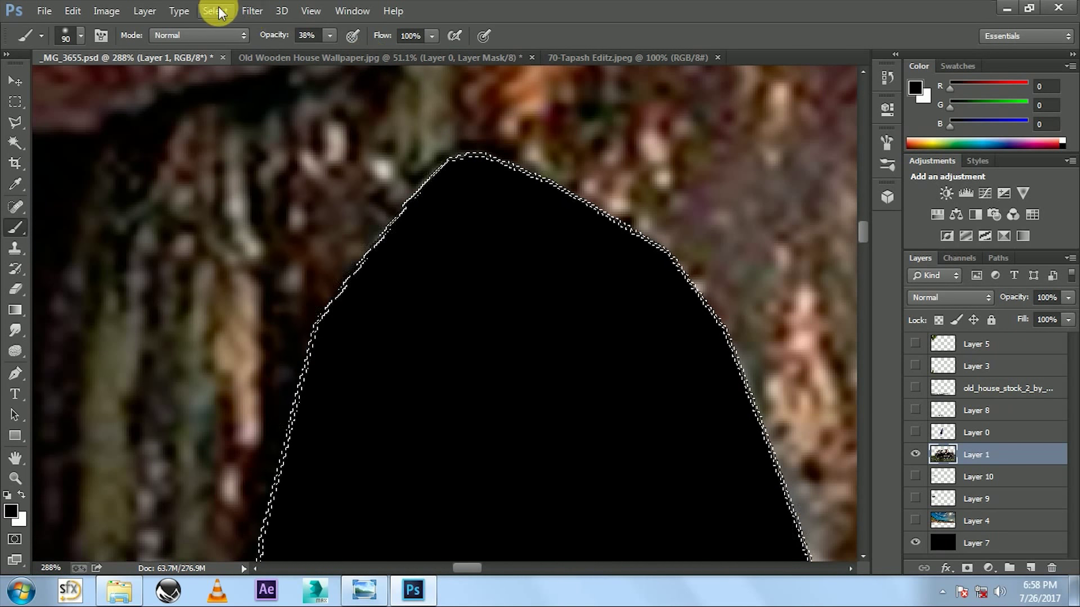
left_click(252, 11)
left_click(523, 327)
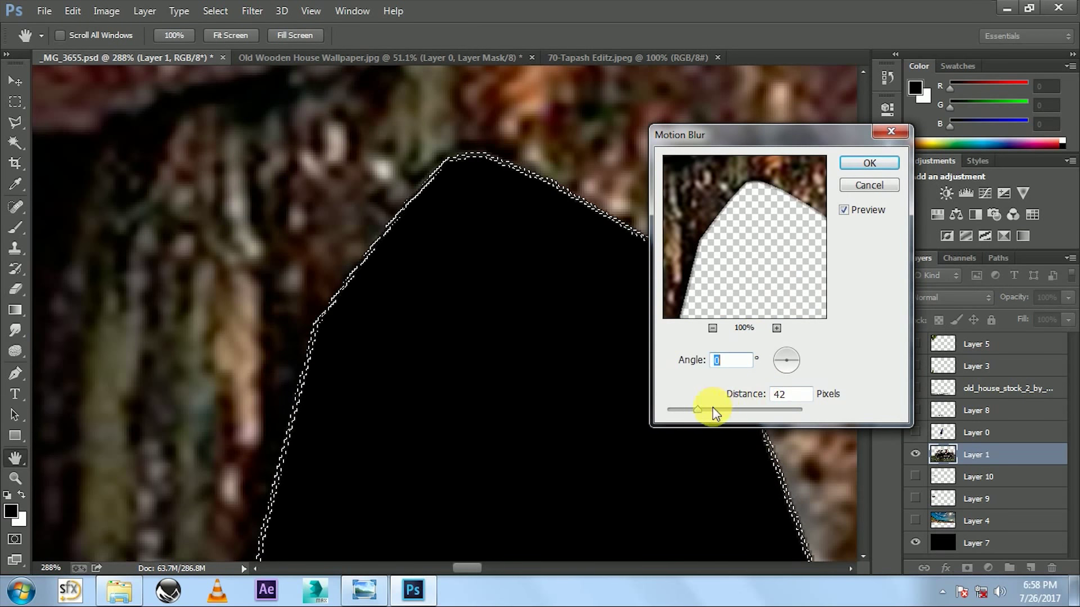
left_click(870, 185)
key("b")
key("ctrl+d")
scroll(624, 281, "down", 5)
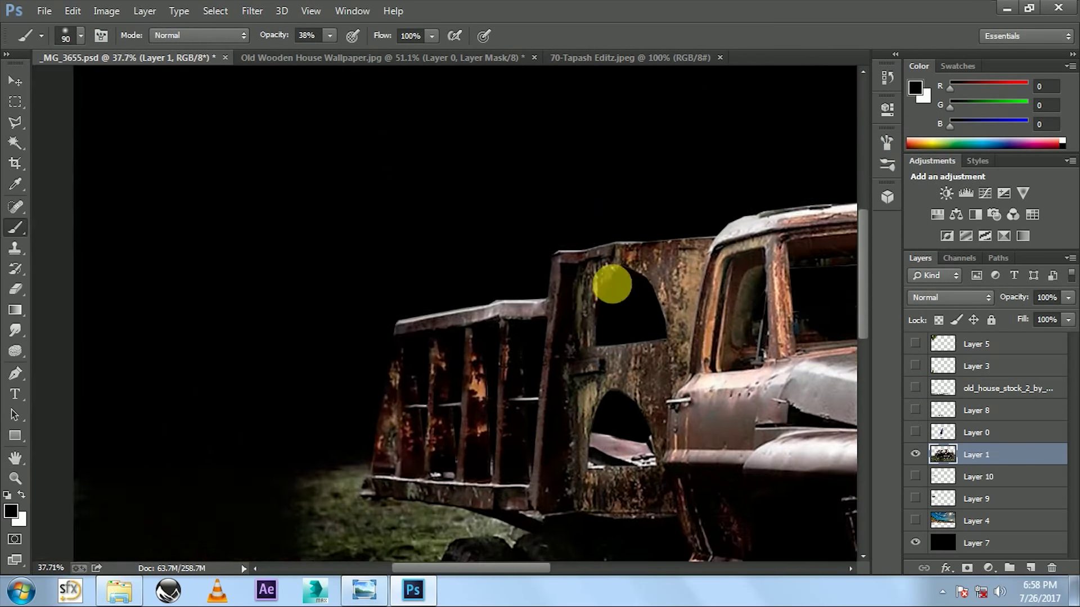
scroll(612, 284, "up", 3)
left_click(15, 330)
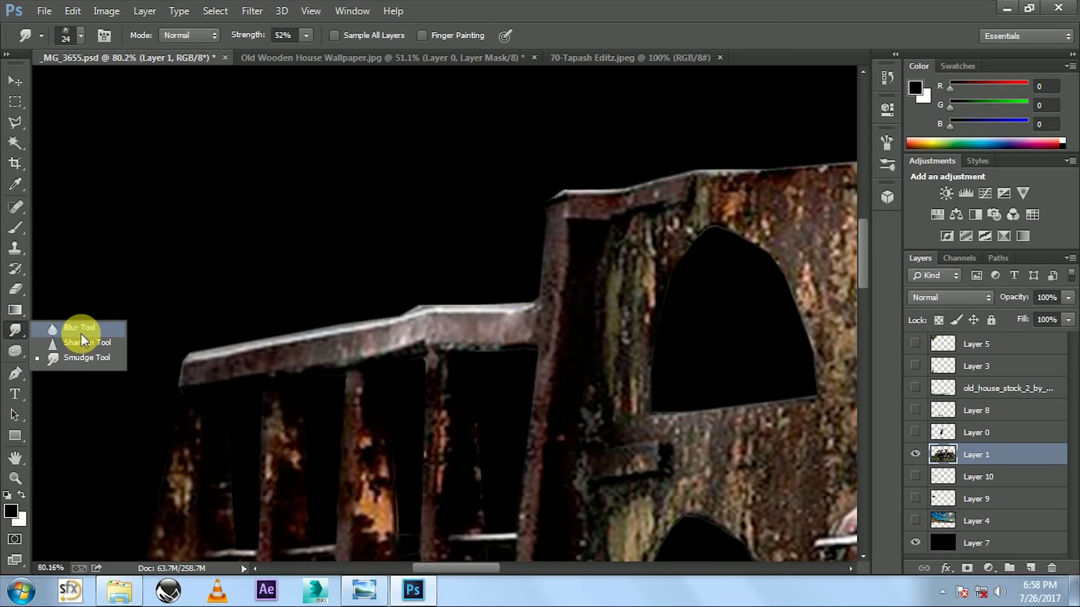
Switch to the Blur tool and zoom and pan over to the truck's upper beam.
left_click(80, 331)
scroll(360, 329, "up", 4)
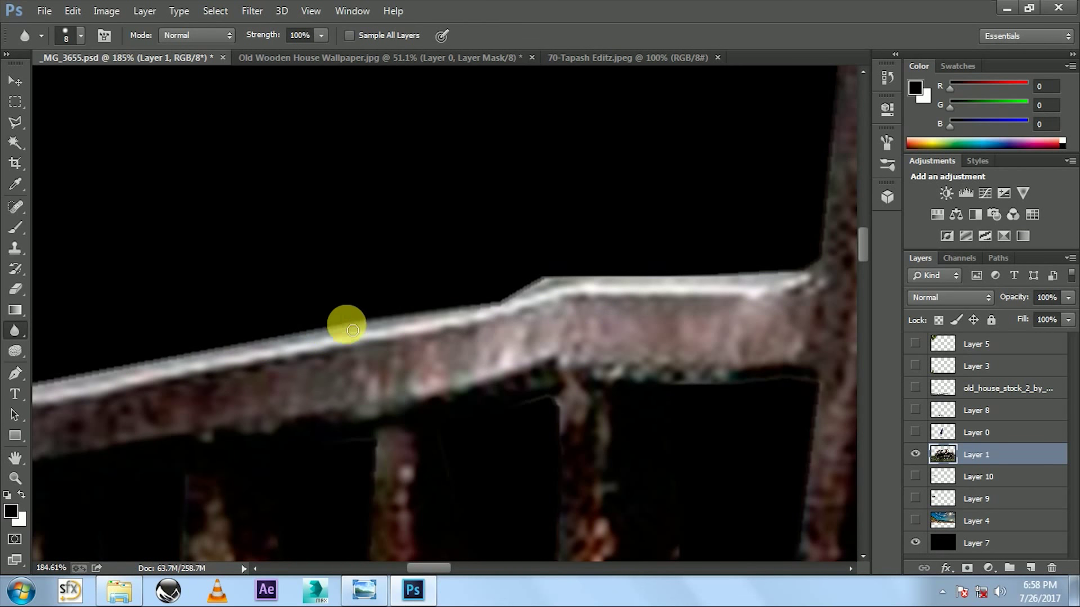
left_click_drag(152, 369, 606, 294)
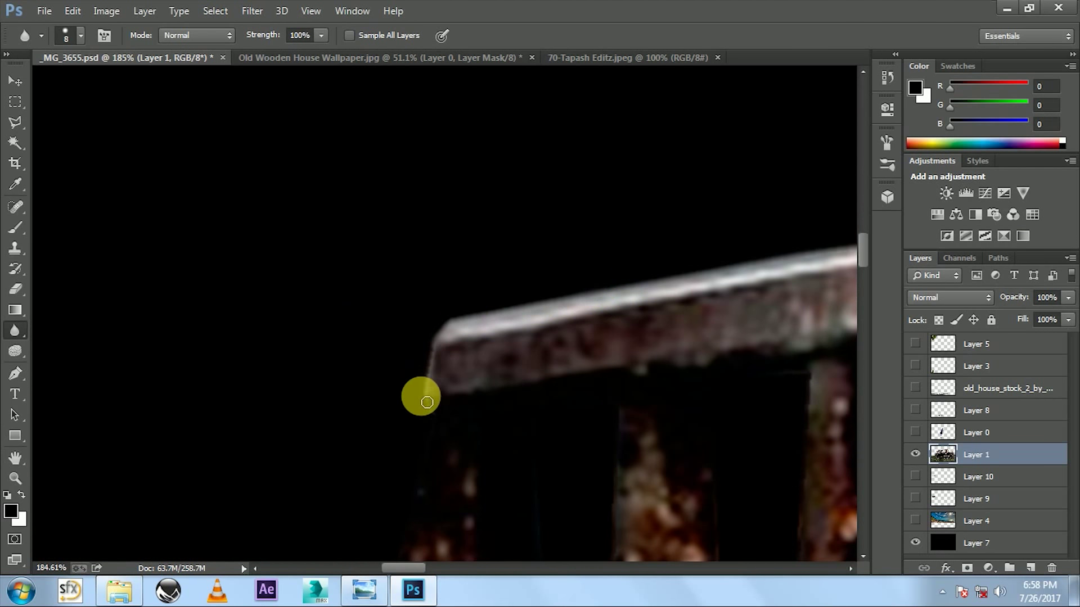
scroll(506, 403, "right", 3)
scroll(506, 371, "right", 3)
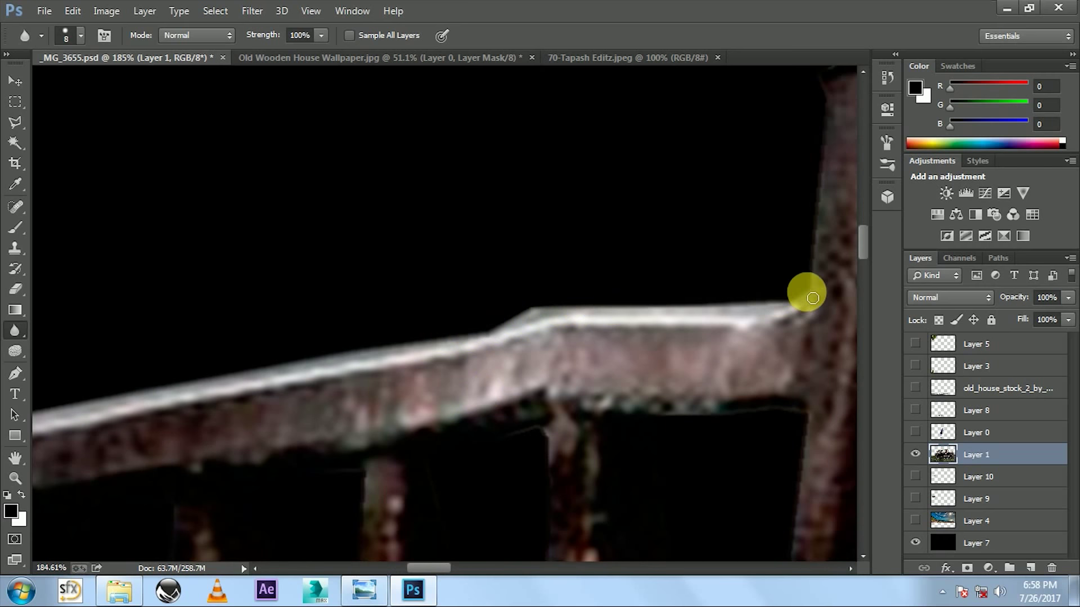
scroll(494, 373, "right", 3)
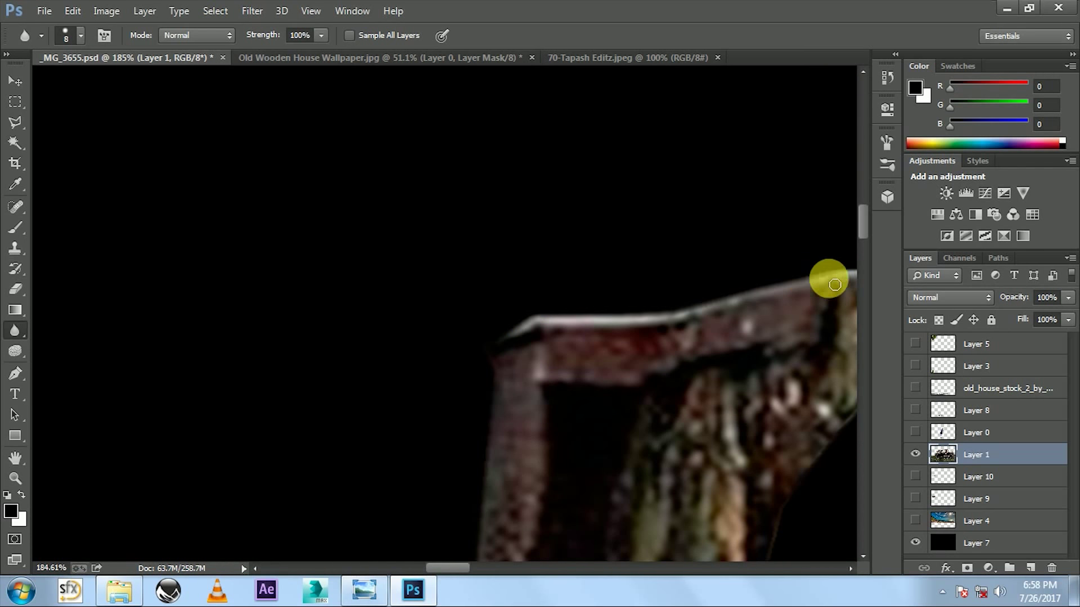
scroll(440, 348, "right", 2)
scroll(433, 355, "right", 3)
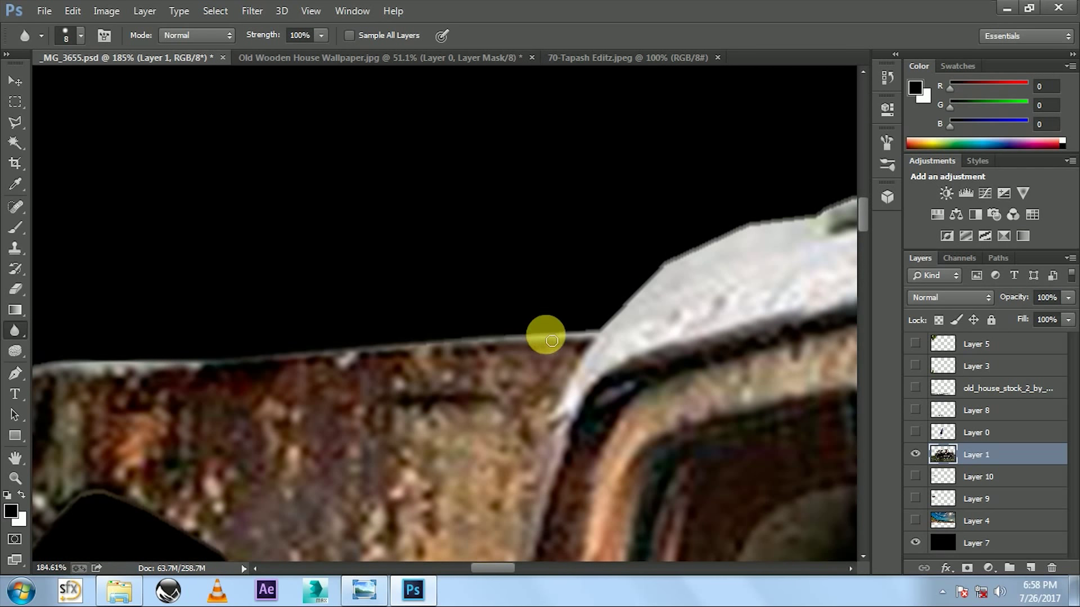
scroll(825, 217, "up", 3)
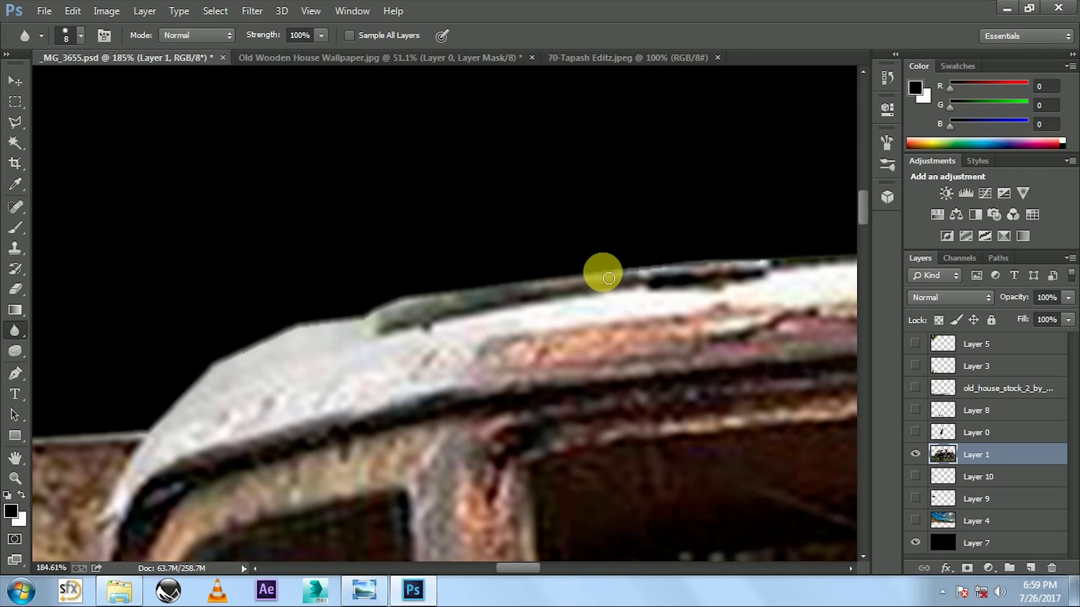
scroll(656, 306, "right", 2)
scroll(618, 304, "right", 2)
Blur the top edges of the truck's horizontal and diagonal beams.
left_click_drag(585, 304, 800, 290)
left_click_drag(836, 248, 529, 353)
mouse_move(590, 367)
left_mouse_down()
mouse_move(784, 362)
mouse_move(354, 369)
left_mouse_up()
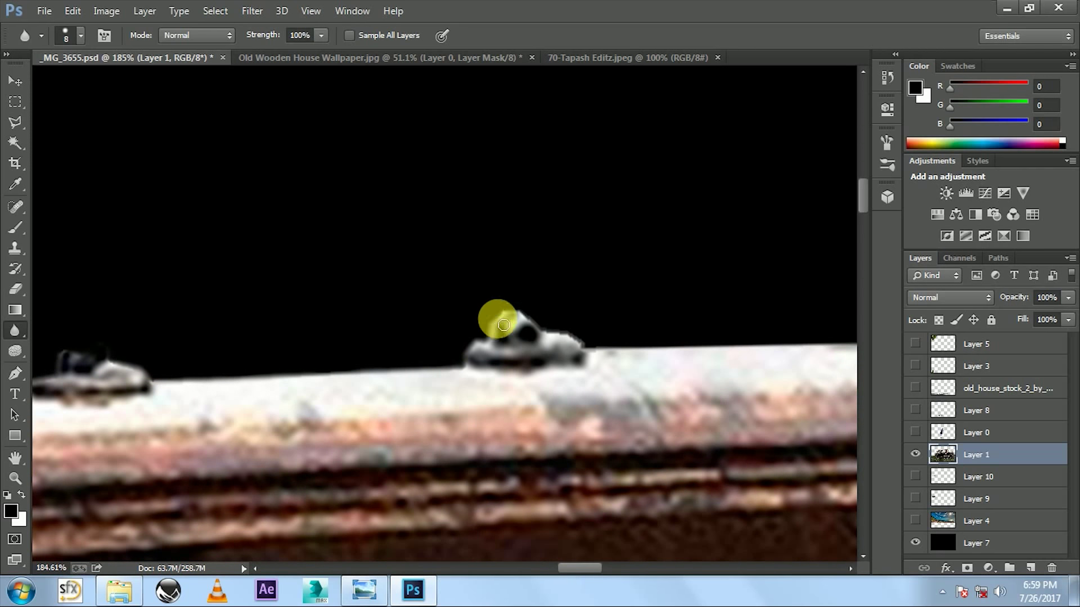
mouse_move(582, 345)
left_mouse_down()
mouse_move(730, 349)
mouse_move(310, 391)
left_mouse_up()
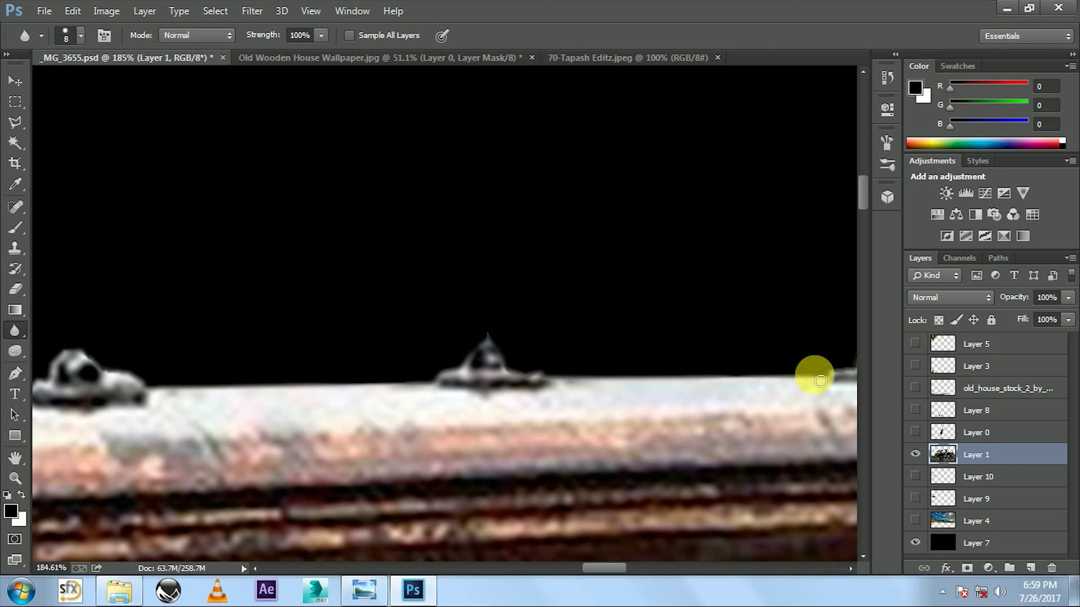
left_click_drag(424, 385, 324, 422)
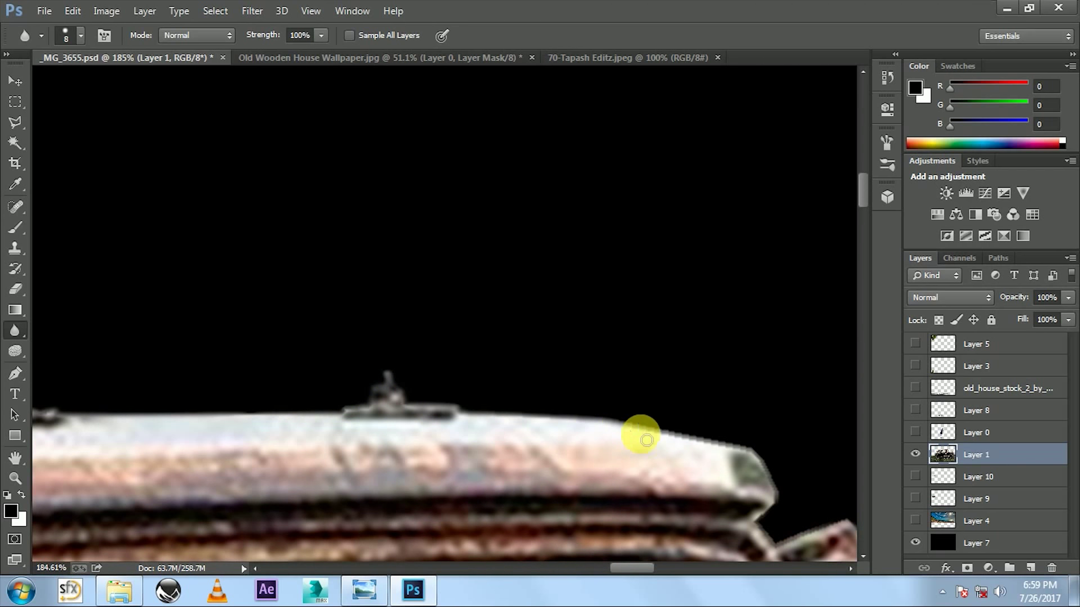
left_click_drag(735, 453, 516, 316)
mouse_move(550, 396)
left_mouse_down()
mouse_move(633, 388)
mouse_move(478, 241)
left_mouse_up()
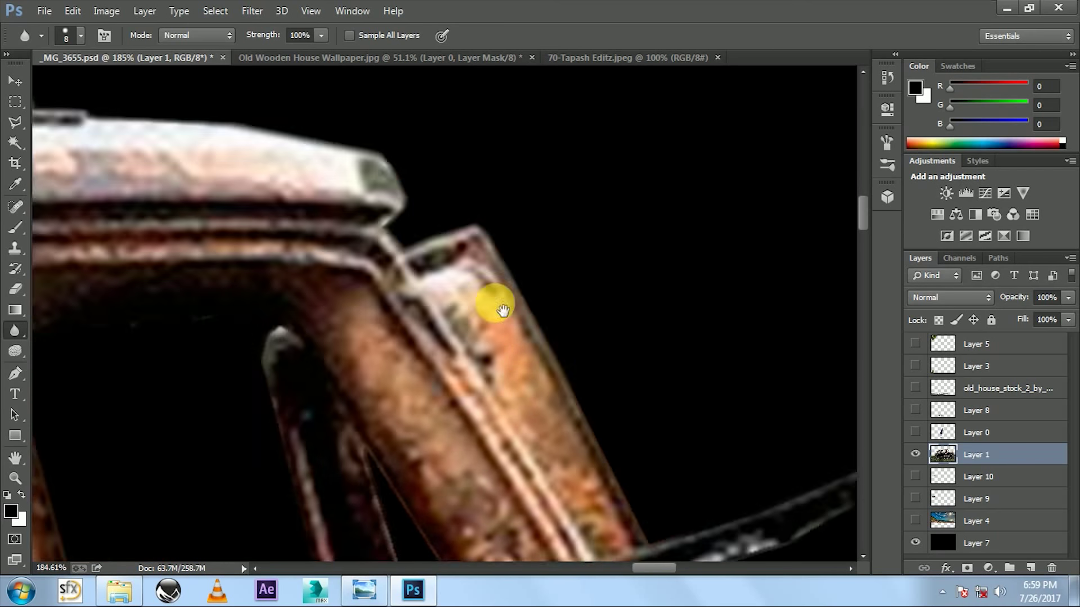
Soften the wiper arm from tip to base and the windshield pillar's left edge.
left_click_drag(561, 403, 832, 272)
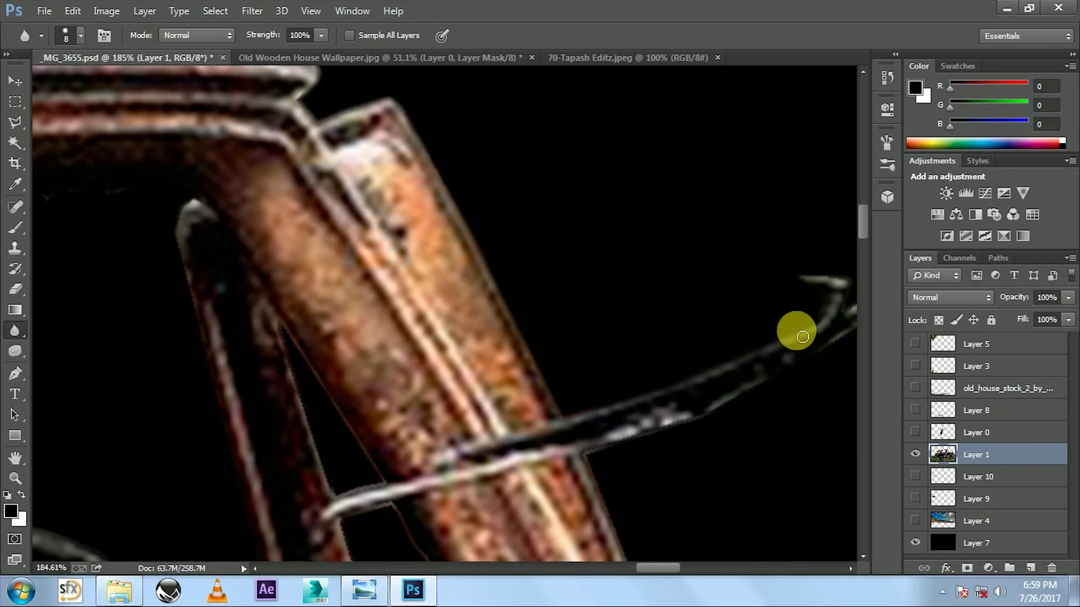
left_click_drag(838, 329, 595, 236)
mouse_move(622, 198)
left_mouse_down()
mouse_move(361, 407)
mouse_move(429, 543)
mouse_move(249, 418)
left_mouse_up()
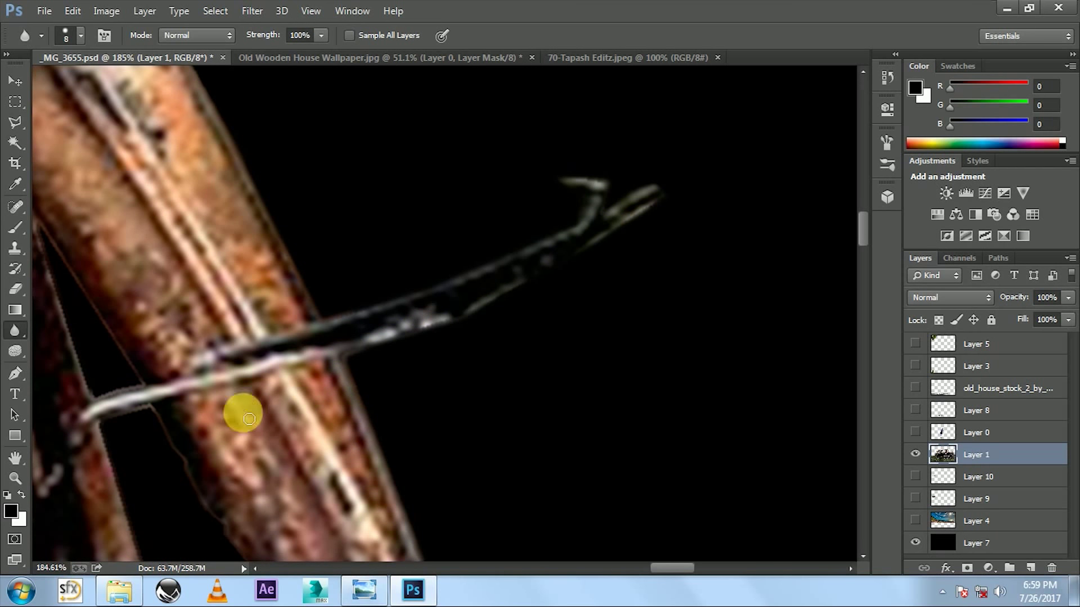
left_click_drag(56, 267, 100, 398)
left_click_drag(158, 419, 126, 501)
Soften the white hood's top edge and the front fender beside the headlight.
left_click_drag(246, 566, 412, 347)
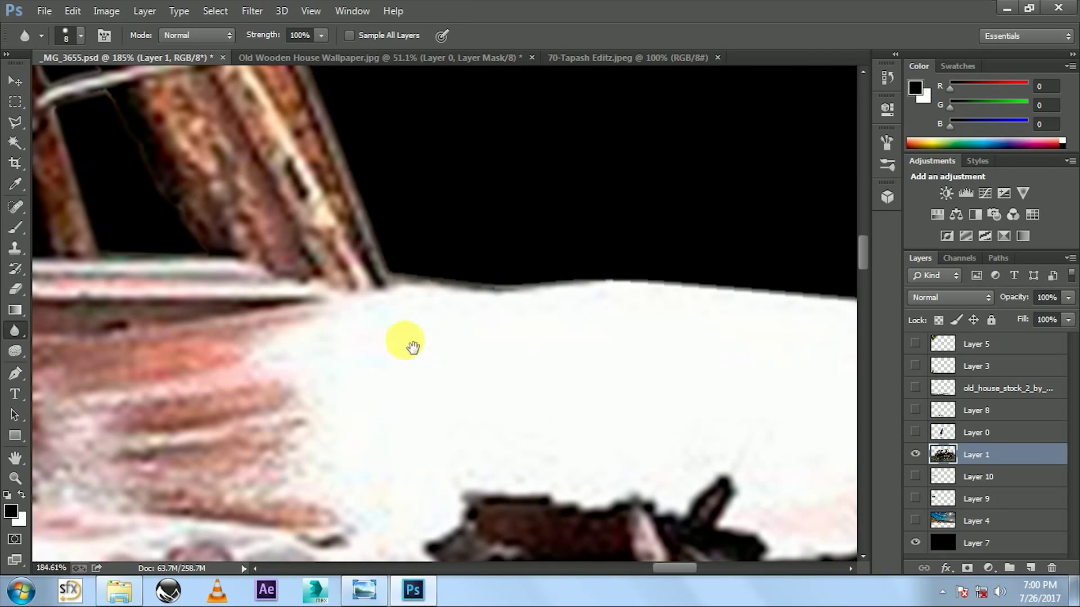
left_click_drag(546, 288, 591, 236)
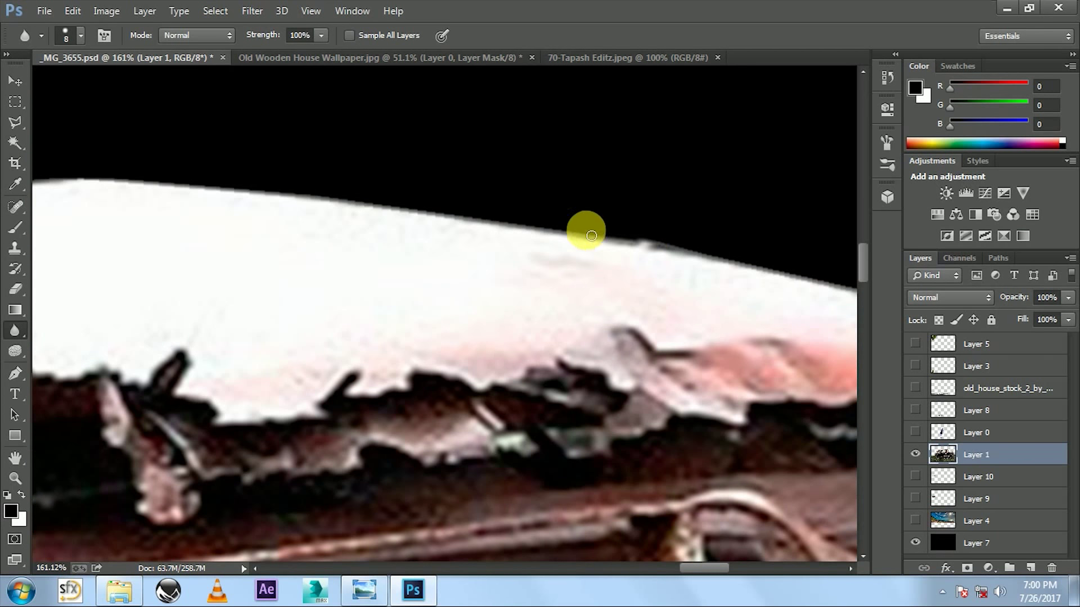
left_click_drag(231, 194, 36, 173)
mouse_move(622, 224)
left_mouse_down()
mouse_move(330, 188)
mouse_move(284, 155)
left_mouse_up()
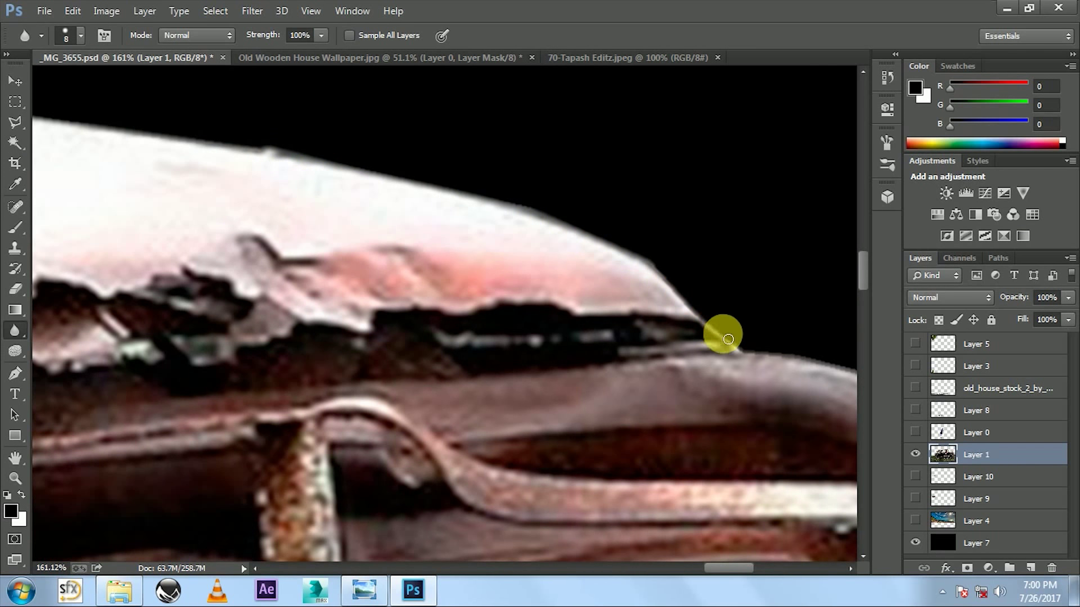
left_click_drag(853, 366, 551, 291)
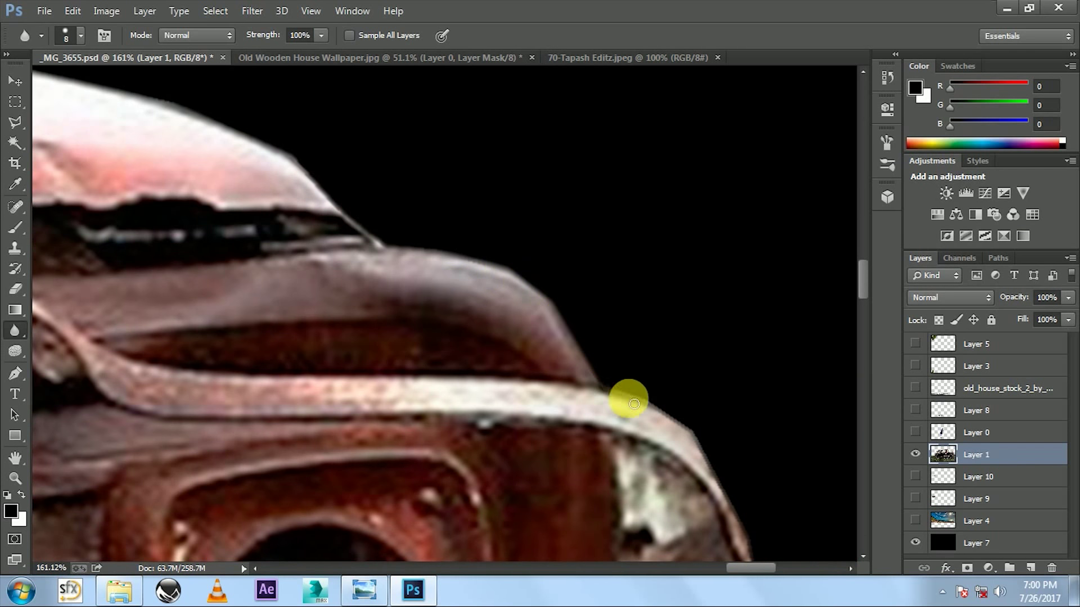
left_click_drag(719, 476, 568, 196)
left_click_drag(581, 310, 507, 464)
scroll(489, 362, "down", 5)
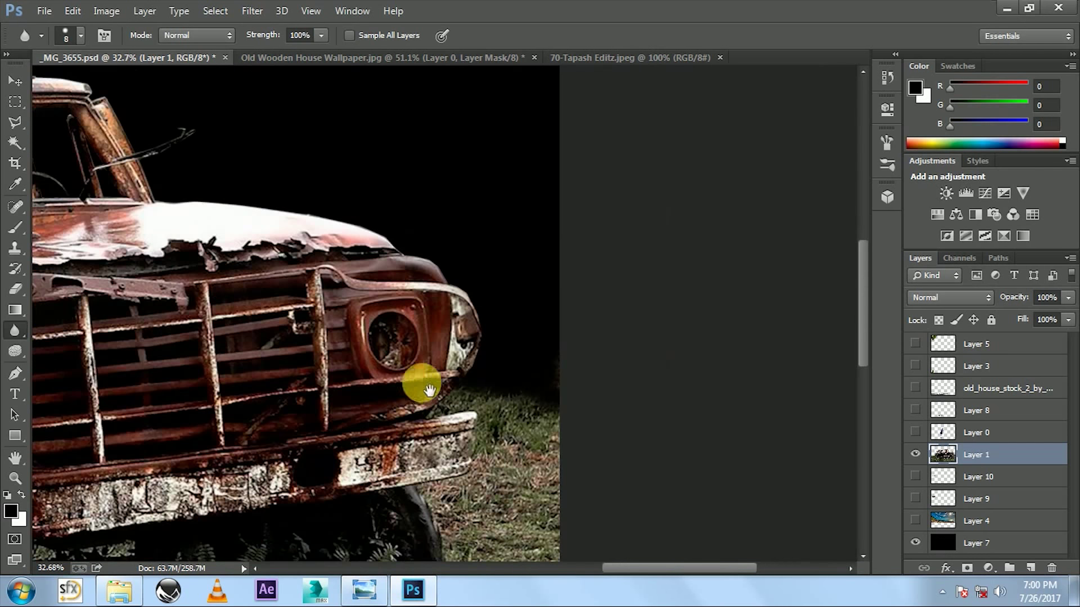
Zoom in on the truck bed and blur the top rail and its dark spike.
scroll(645, 261, "up", 2)
scroll(274, 422, "up", 2)
scroll(278, 394, "up", 2)
scroll(275, 331, "up", 1)
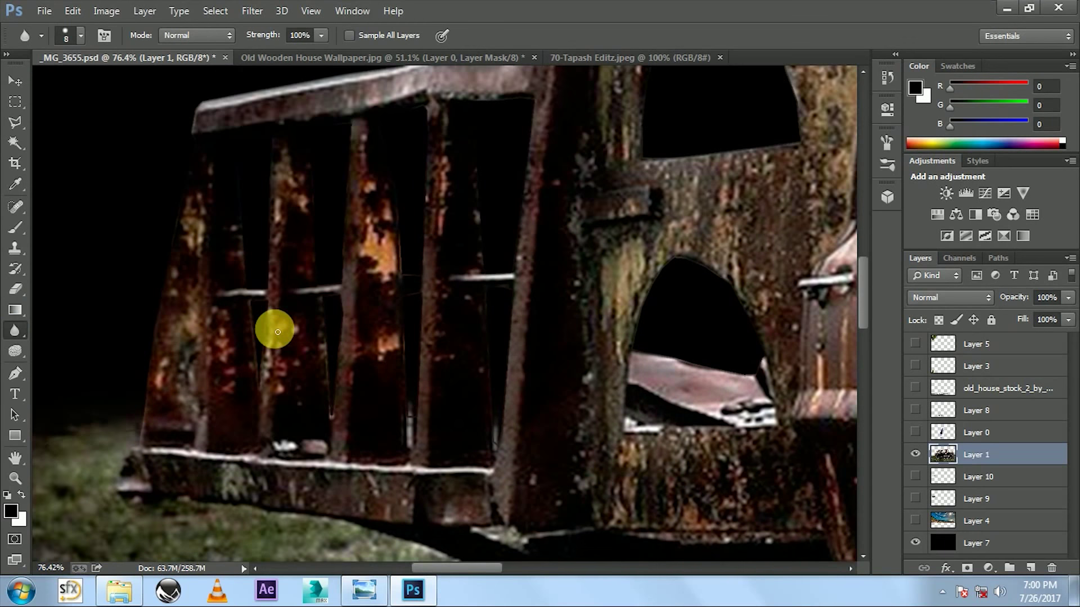
scroll(256, 298, "up", 2)
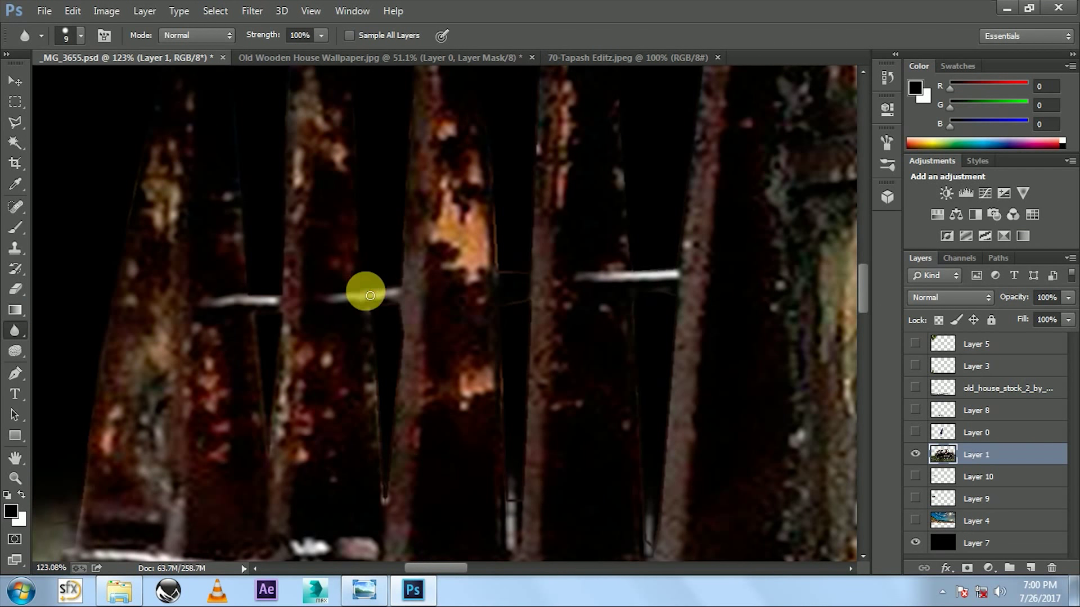
left_click_drag(405, 133, 372, 323)
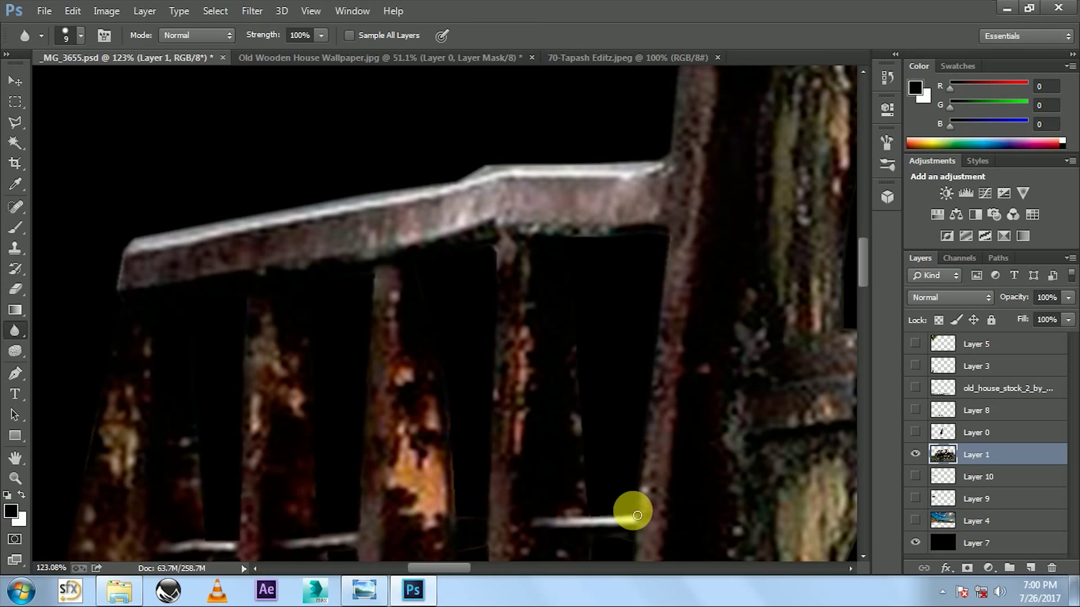
left_click_drag(586, 476, 518, 113)
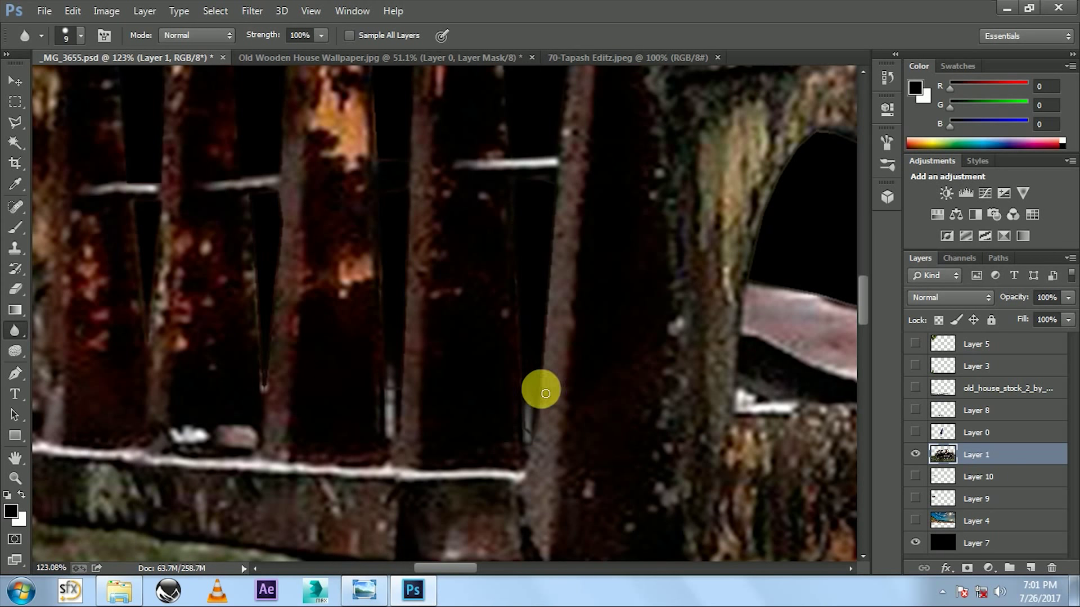
left_click_drag(526, 187, 400, 156)
left_click_drag(400, 251, 388, 238)
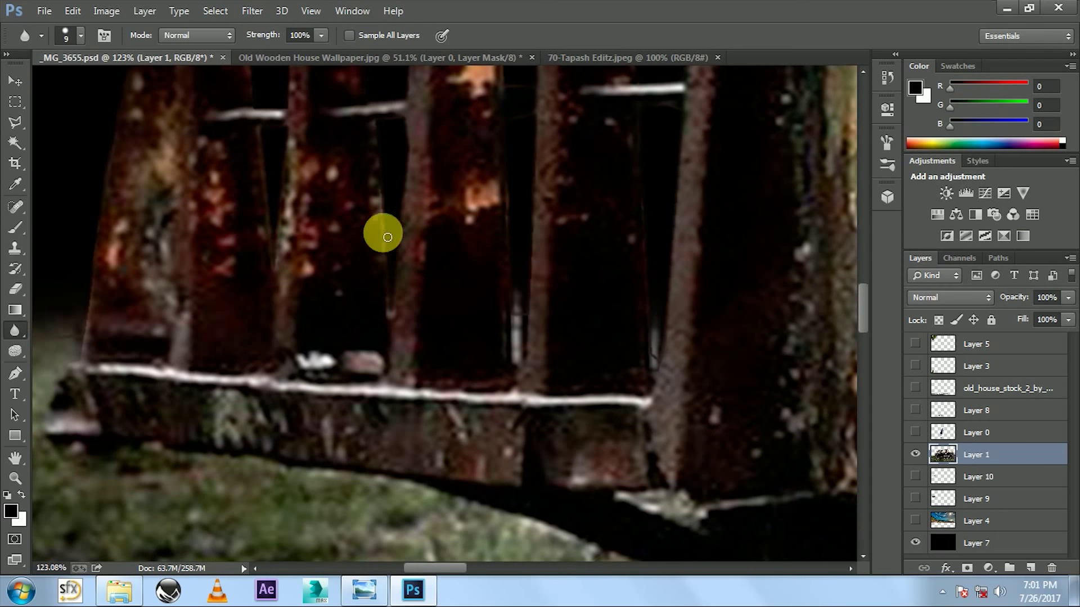
Blur the left and upper edges of the black arched openings along the truck's side.
scroll(292, 118, "down", 3)
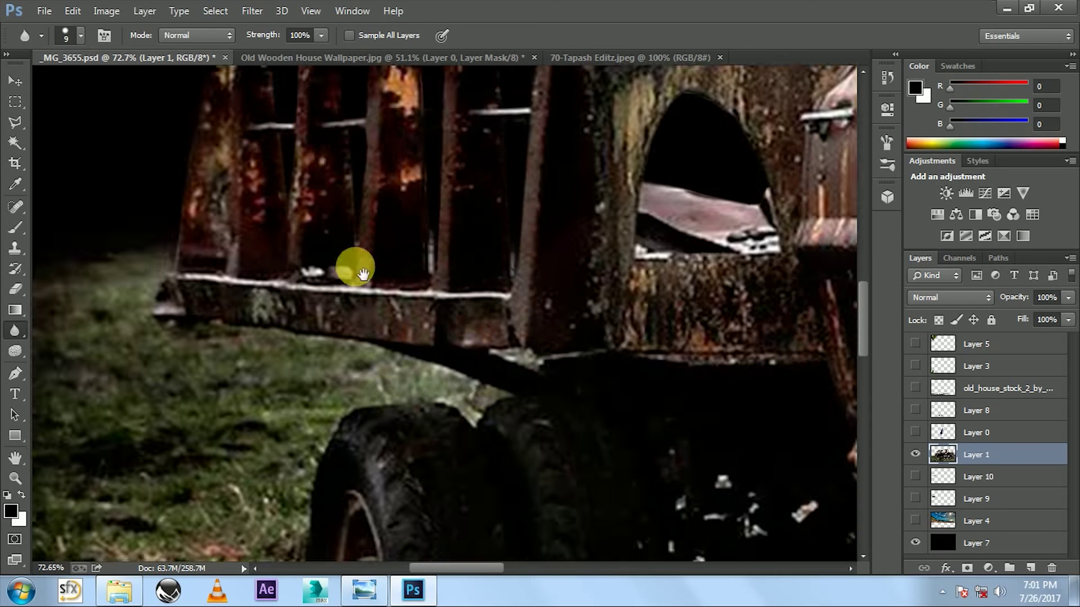
scroll(355, 265, "up", 2)
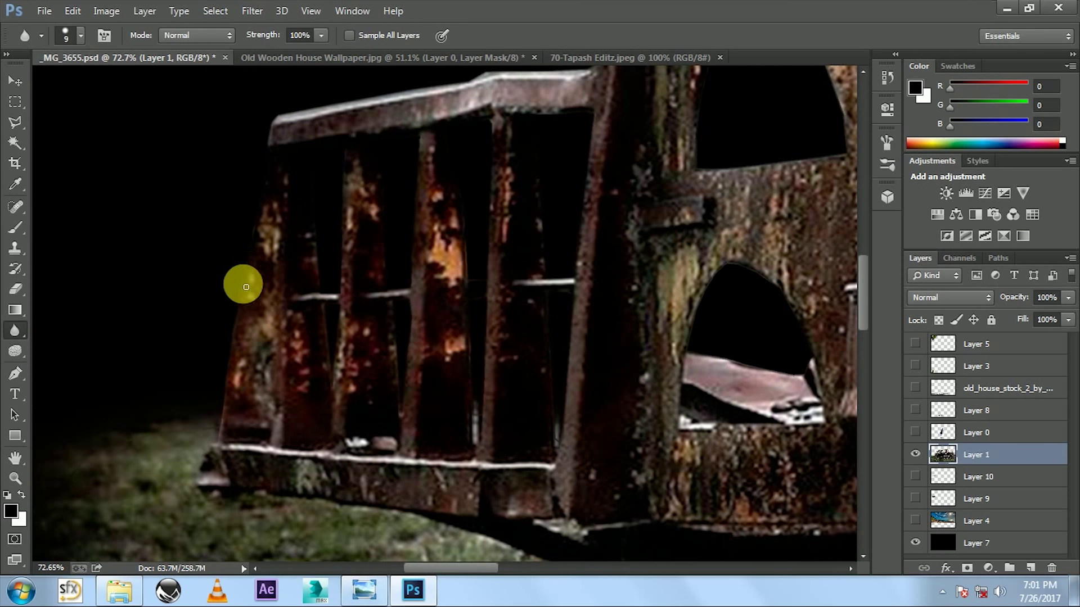
scroll(218, 455, "down", 3)
scroll(345, 374, "up", 5)
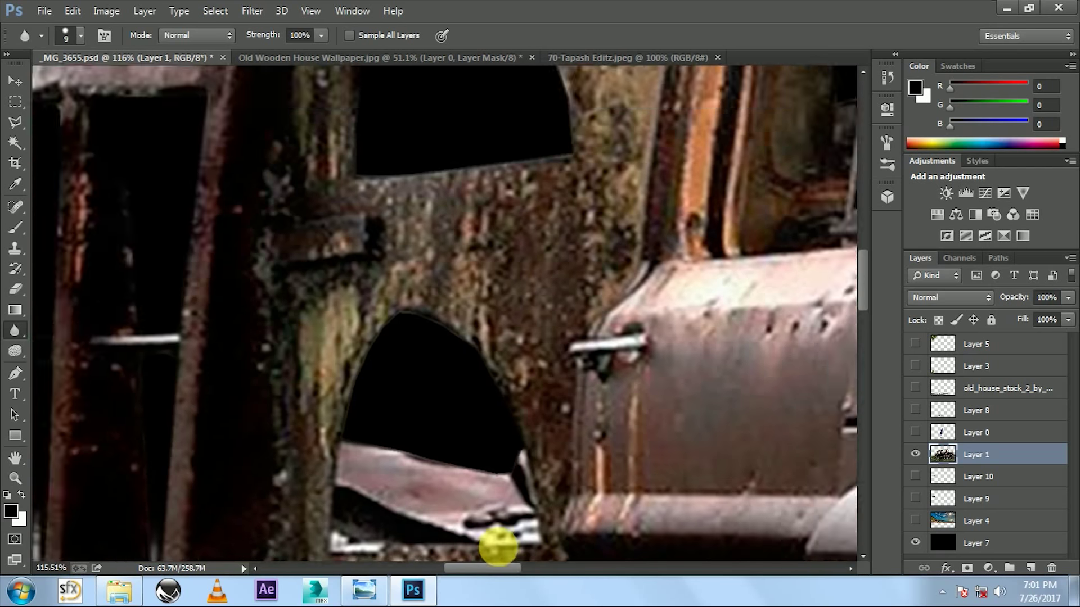
mouse_move(339, 434)
left_mouse_down()
mouse_move(345, 356)
mouse_move(403, 296)
left_mouse_up()
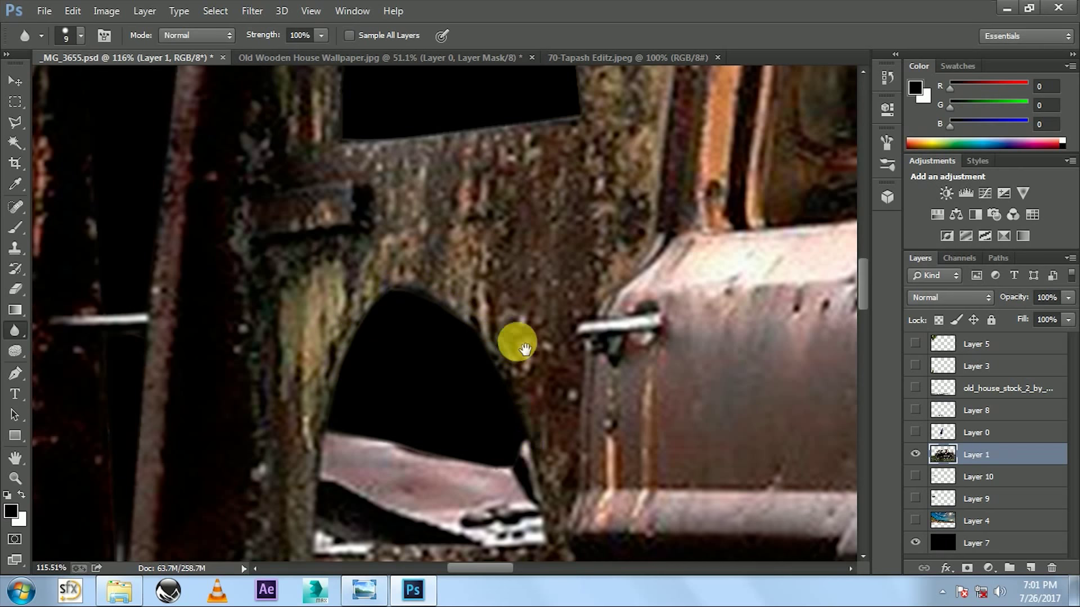
left_click_drag(524, 349, 524, 473)
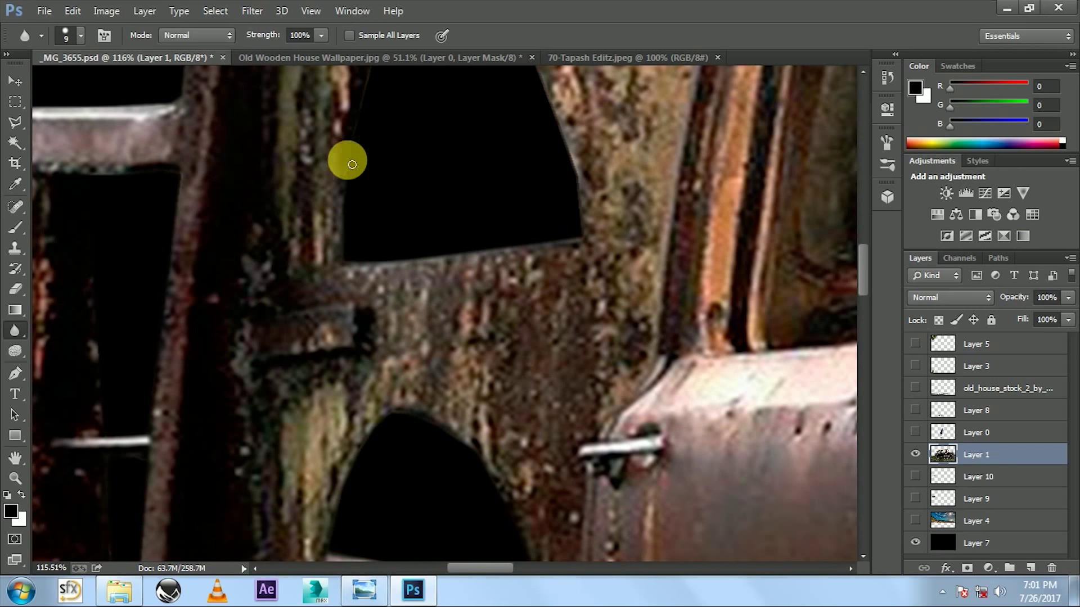
scroll(360, 214, "up", 3)
left_click_drag(374, 282, 520, 237)
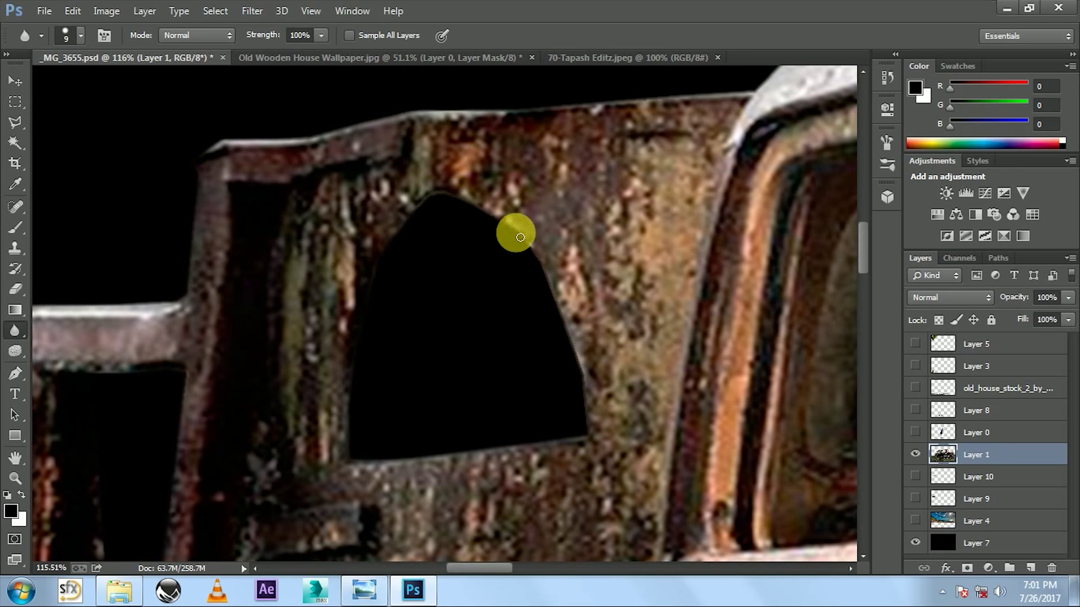
scroll(590, 422, "down", 3)
scroll(671, 357, "up", 2)
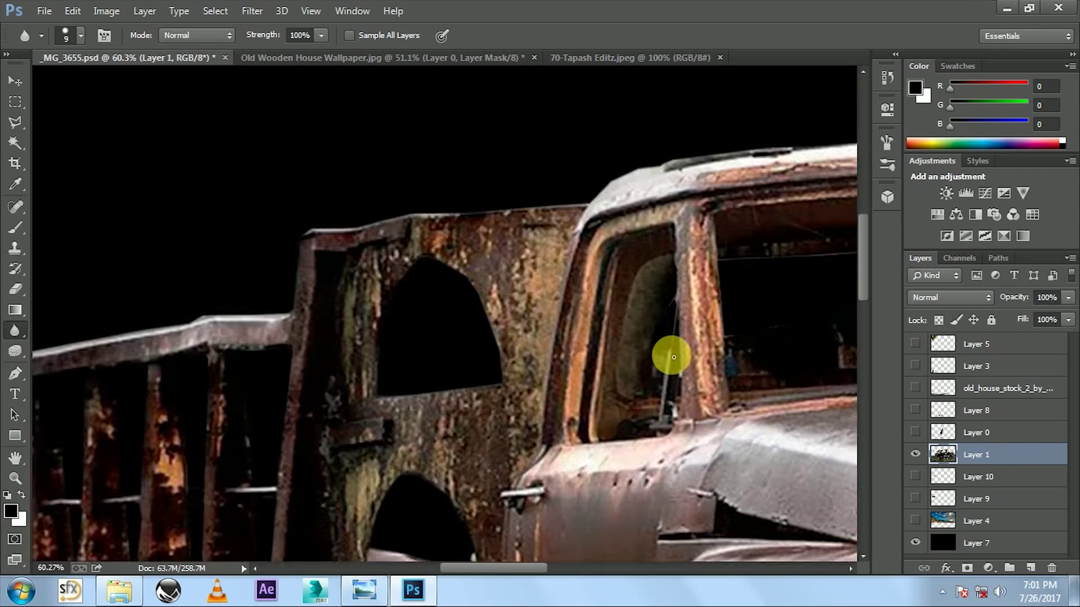
scroll(670, 357, "up", 3)
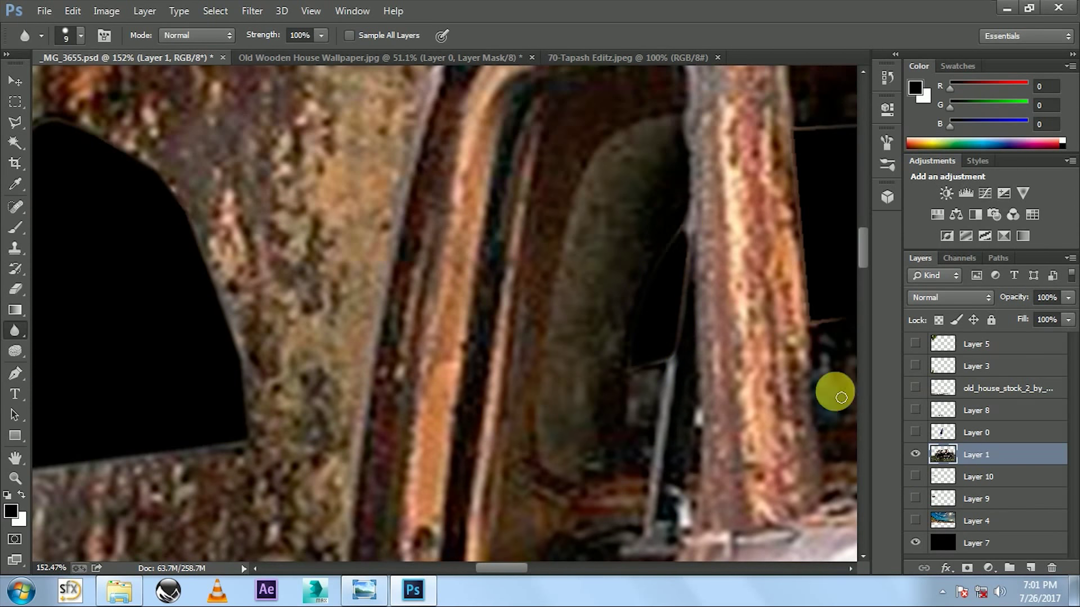
scroll(834, 390, "down", 3)
scroll(615, 446, "down", 4)
Alt-click Layer 1's eye icon to reveal all other layers, then zoom into the barn.
left_click(915, 454, "alt")
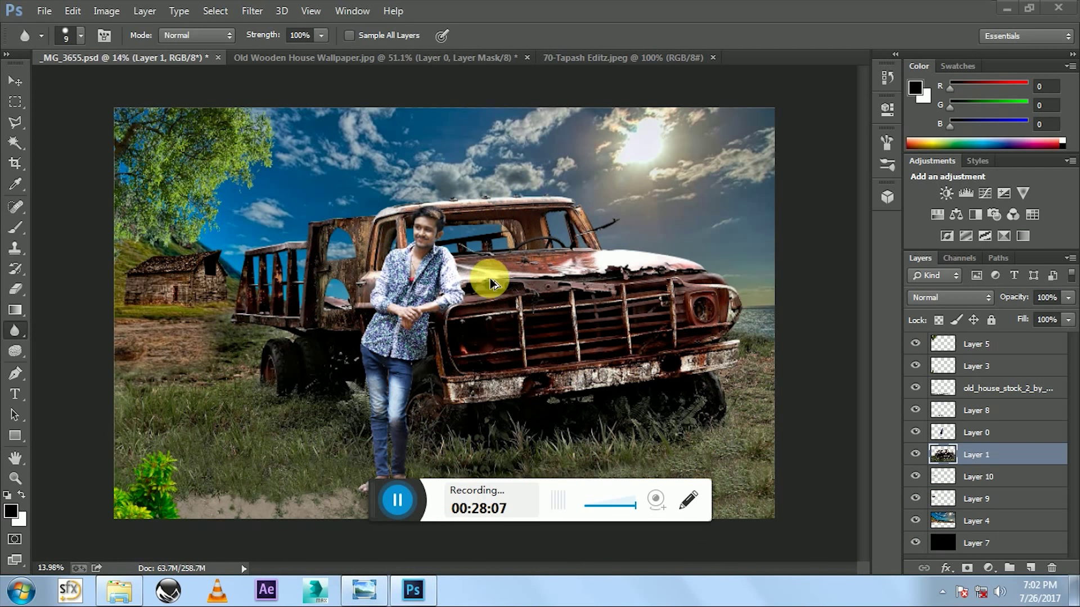
scroll(198, 270, "up", 3)
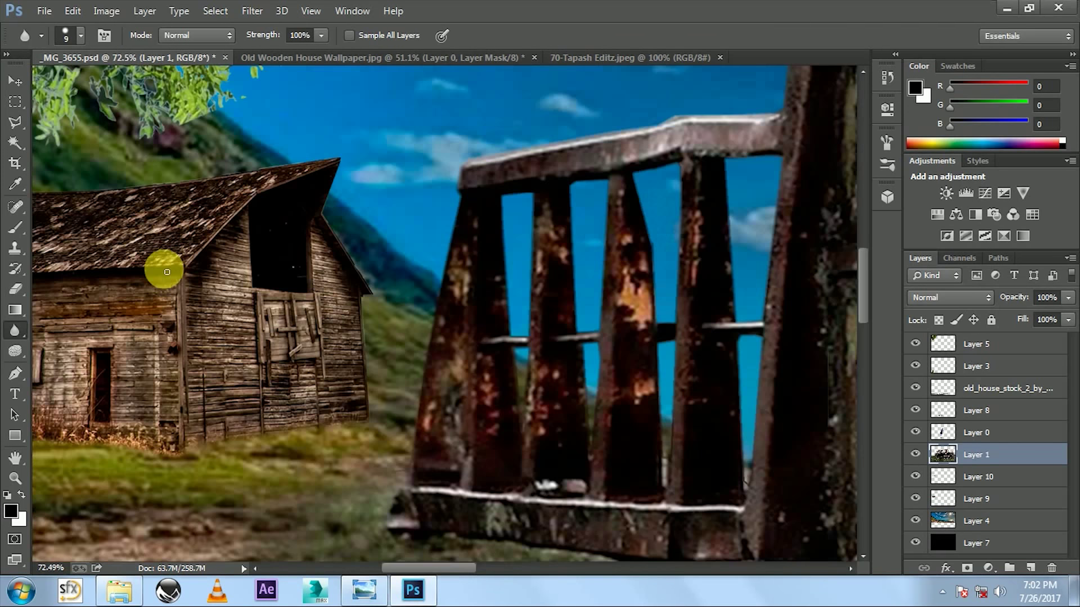
scroll(162, 265, "up", 2)
scroll(475, 332, "up", 2)
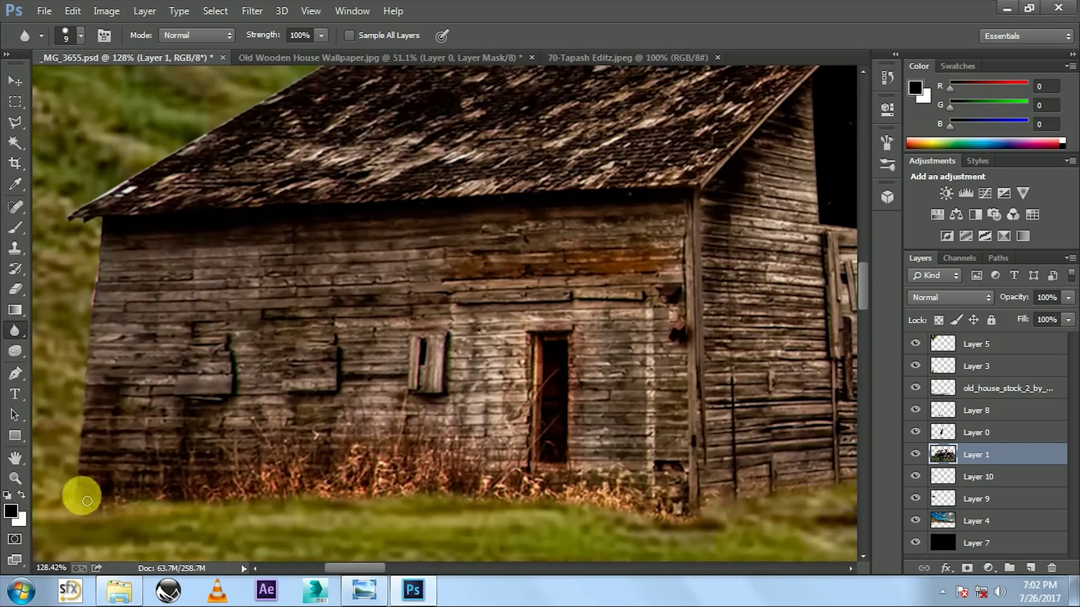
On the barn's Layer 9, blur the left wall, roof top and right corner edges.
key("v")
left_click(107, 222, "ctrl")
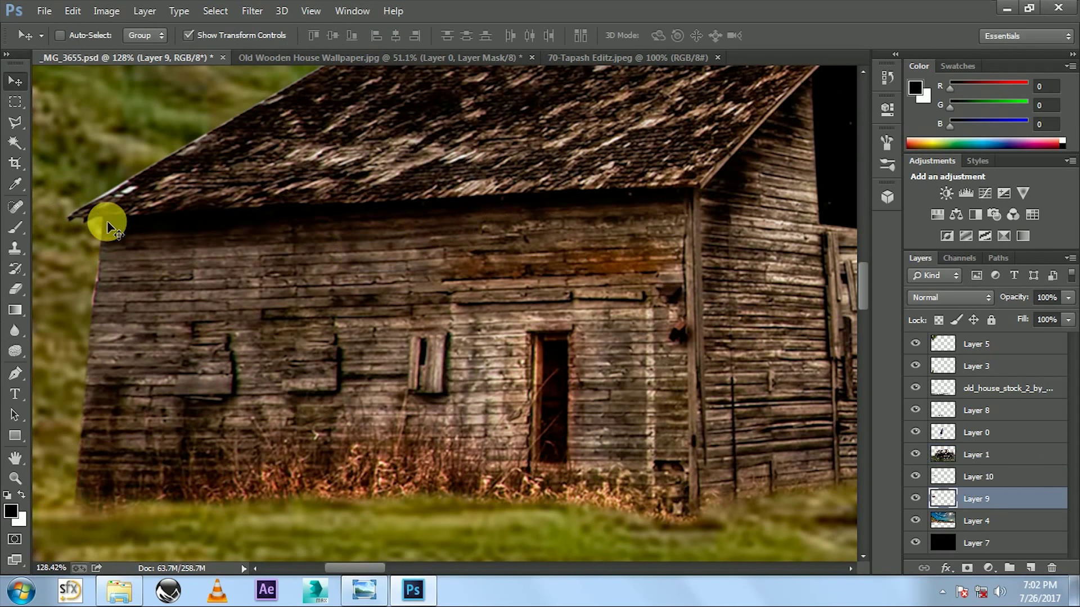
left_click(17, 337)
left_click_drag(104, 269, 101, 267)
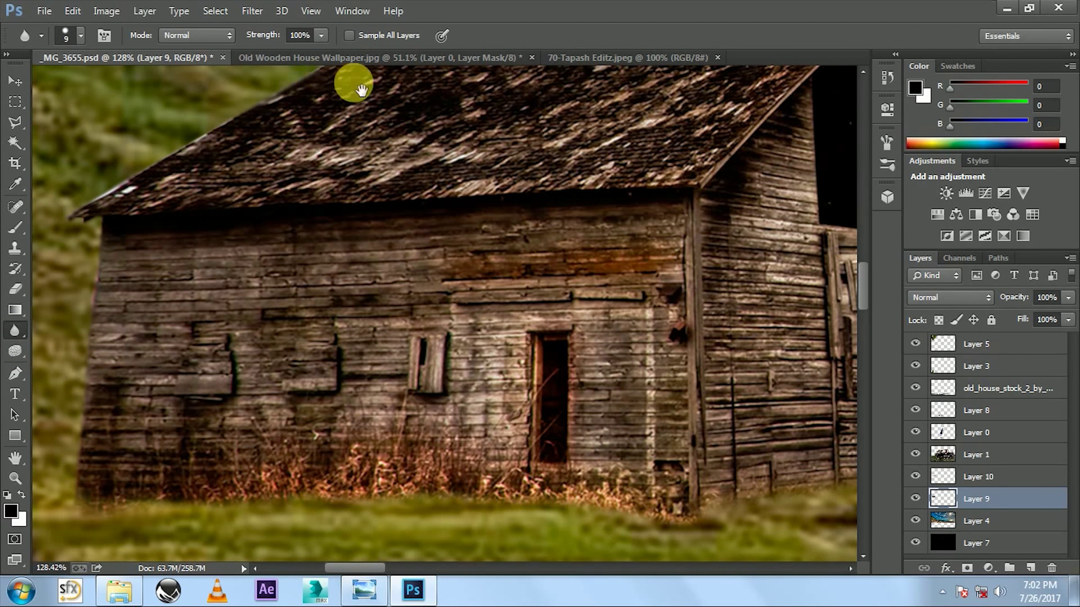
left_click_drag(354, 84, 209, 315)
mouse_move(298, 302)
left_mouse_down()
mouse_move(843, 238)
mouse_move(391, 297)
mouse_move(201, 304)
left_mouse_up()
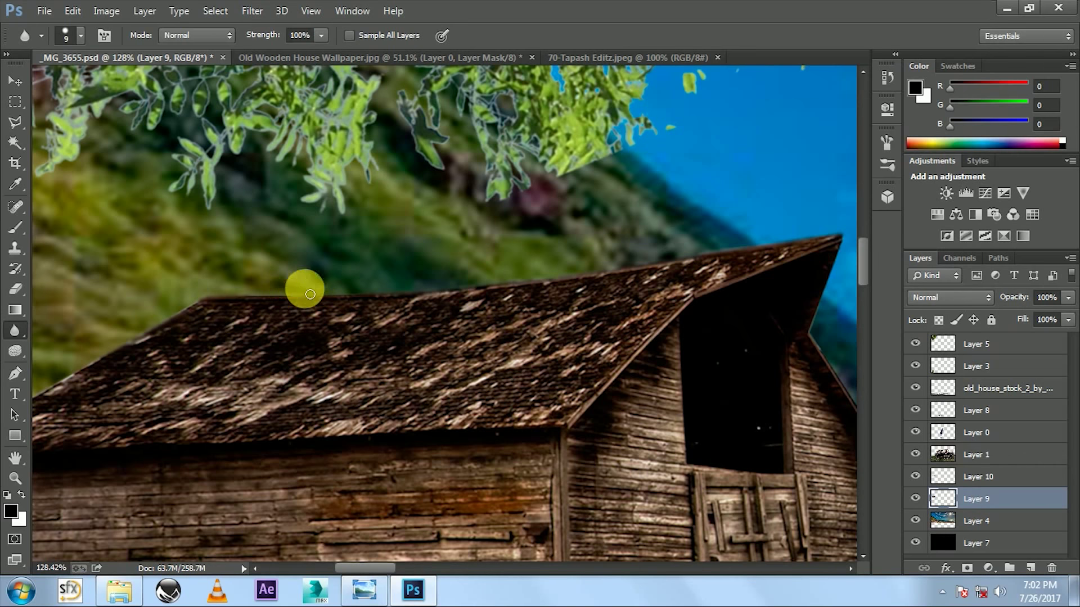
left_click_drag(597, 389, 442, 268)
mouse_move(683, 145)
left_mouse_down()
mouse_move(656, 217)
mouse_move(742, 357)
mouse_move(735, 543)
mouse_move(703, 308)
mouse_move(646, 347)
mouse_move(363, 396)
left_mouse_up()
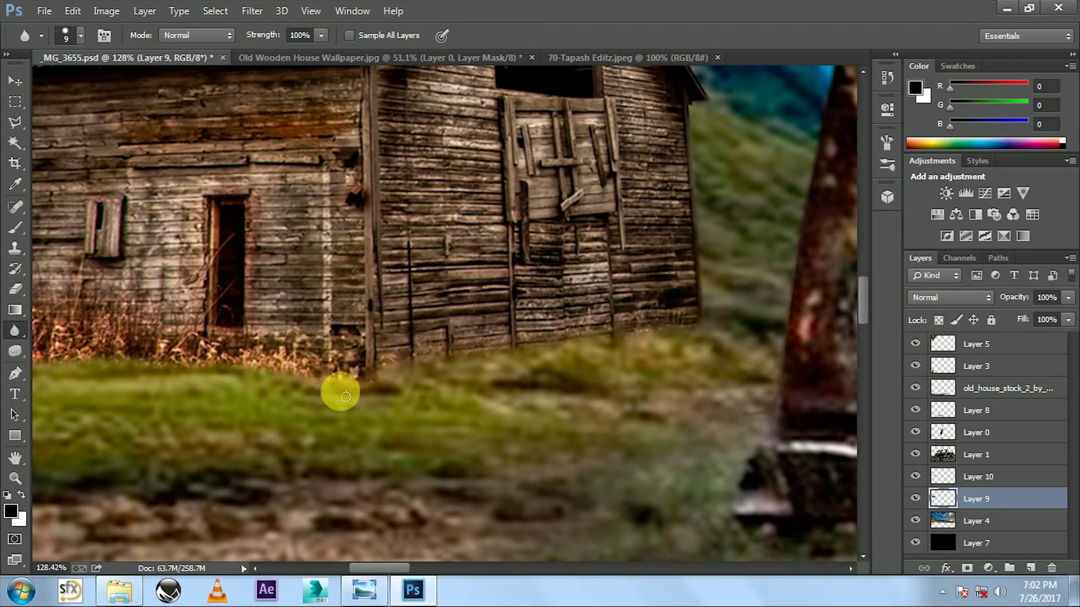
key("ctrl+0")
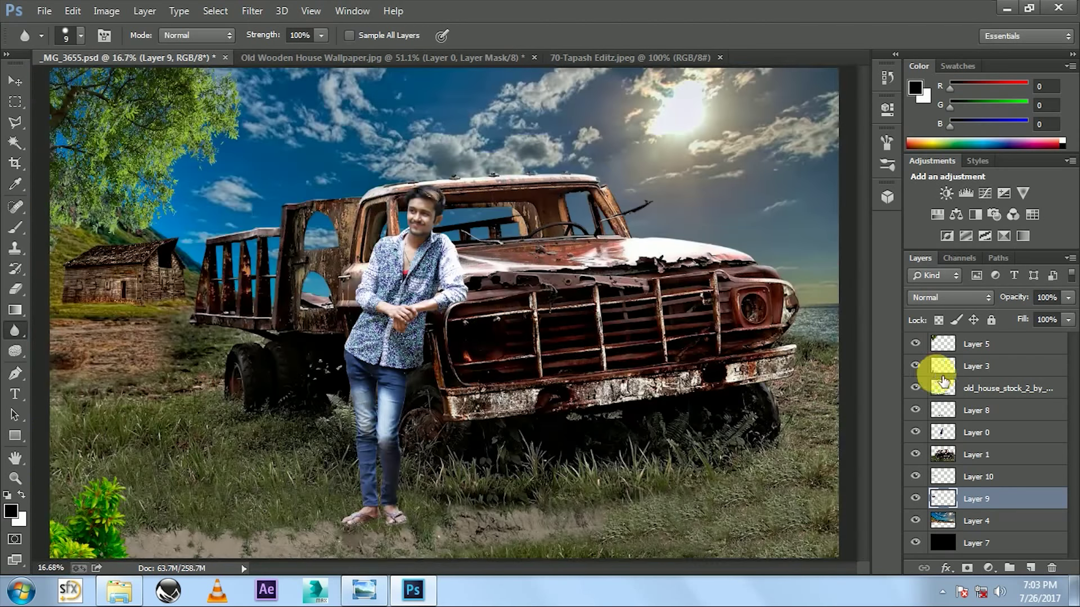
Check the composite up close, zoom back out, and save the PSD.
scroll(144, 470, "up", 2)
scroll(313, 362, "up", 3)
scroll(285, 410, "up", 2)
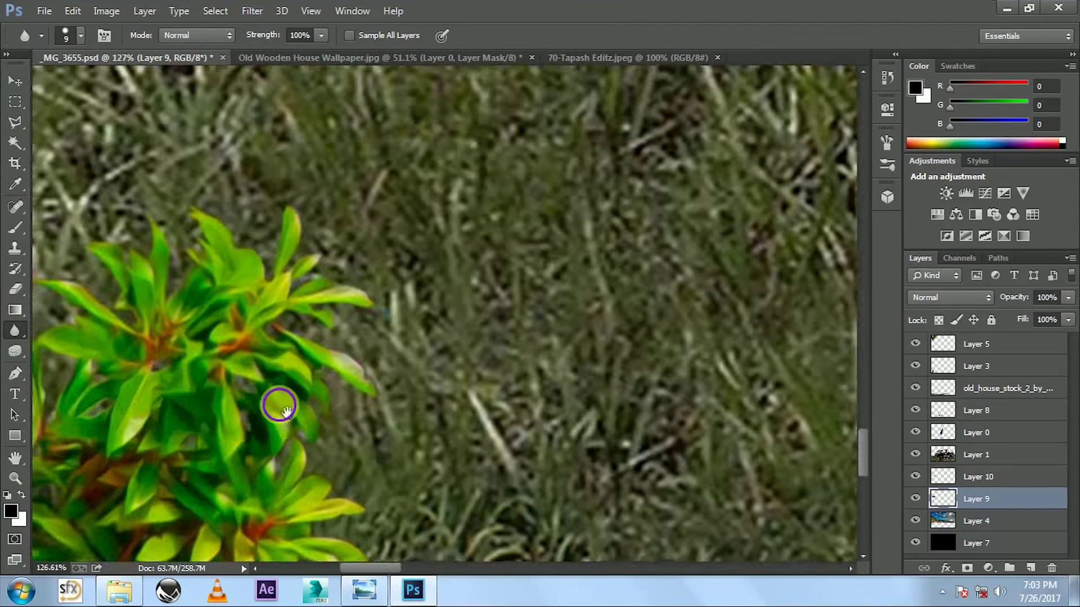
scroll(279, 405, "down", 2)
scroll(458, 330, "down", 3)
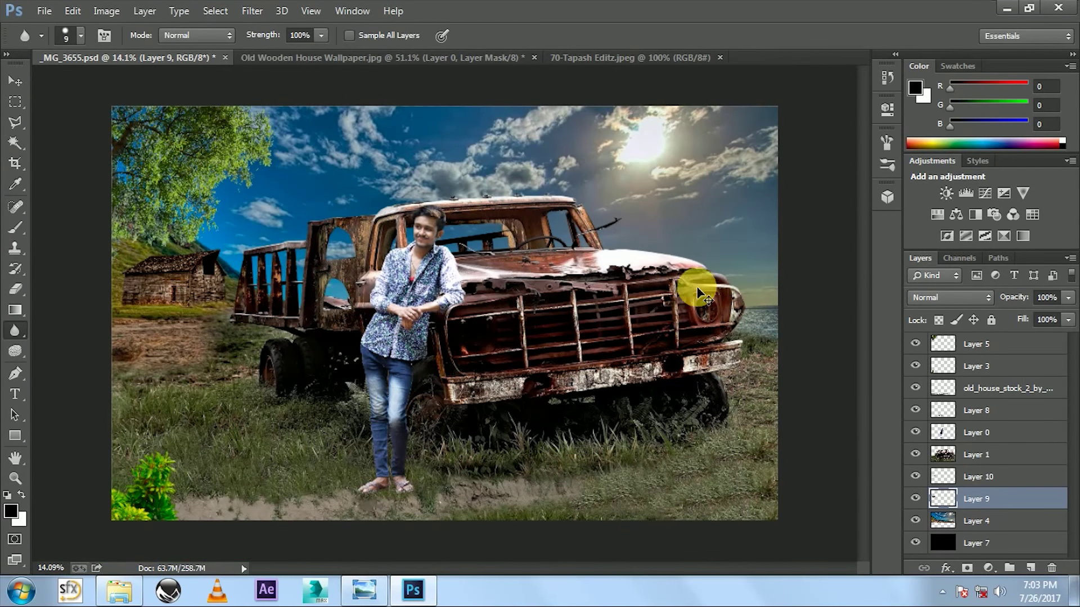
key("ctrl+s")
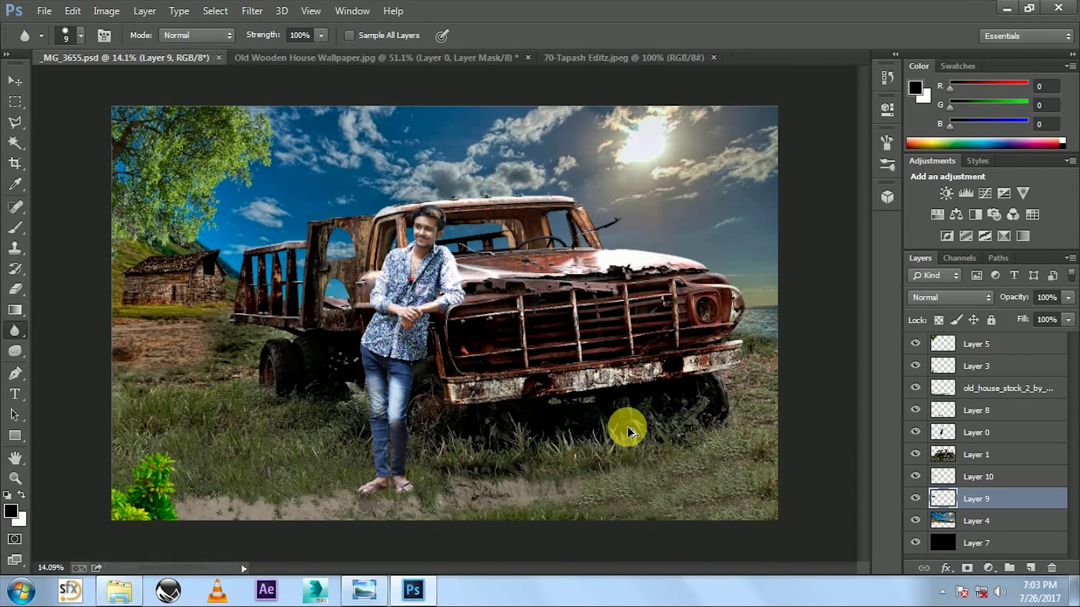